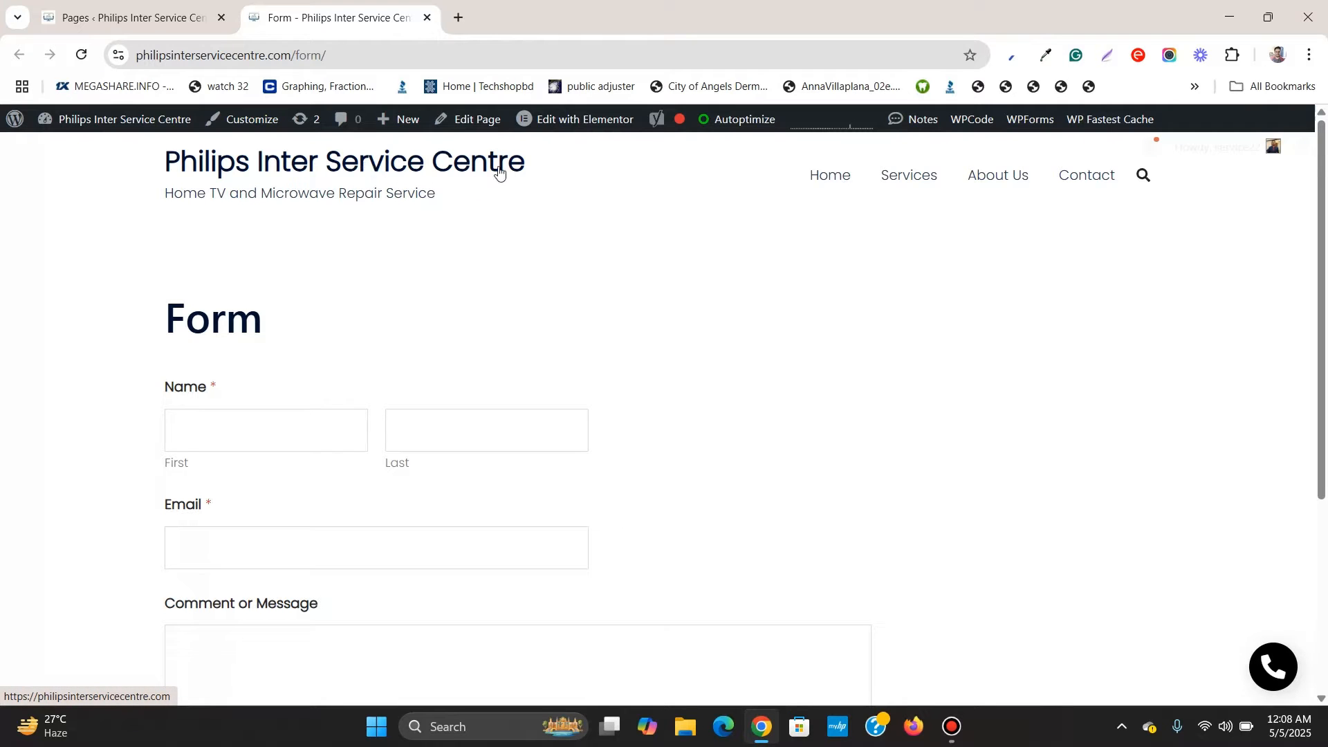
# Examine the Form page from its header down to its footer.
pyautogui.scroll(-5, 841, 226)
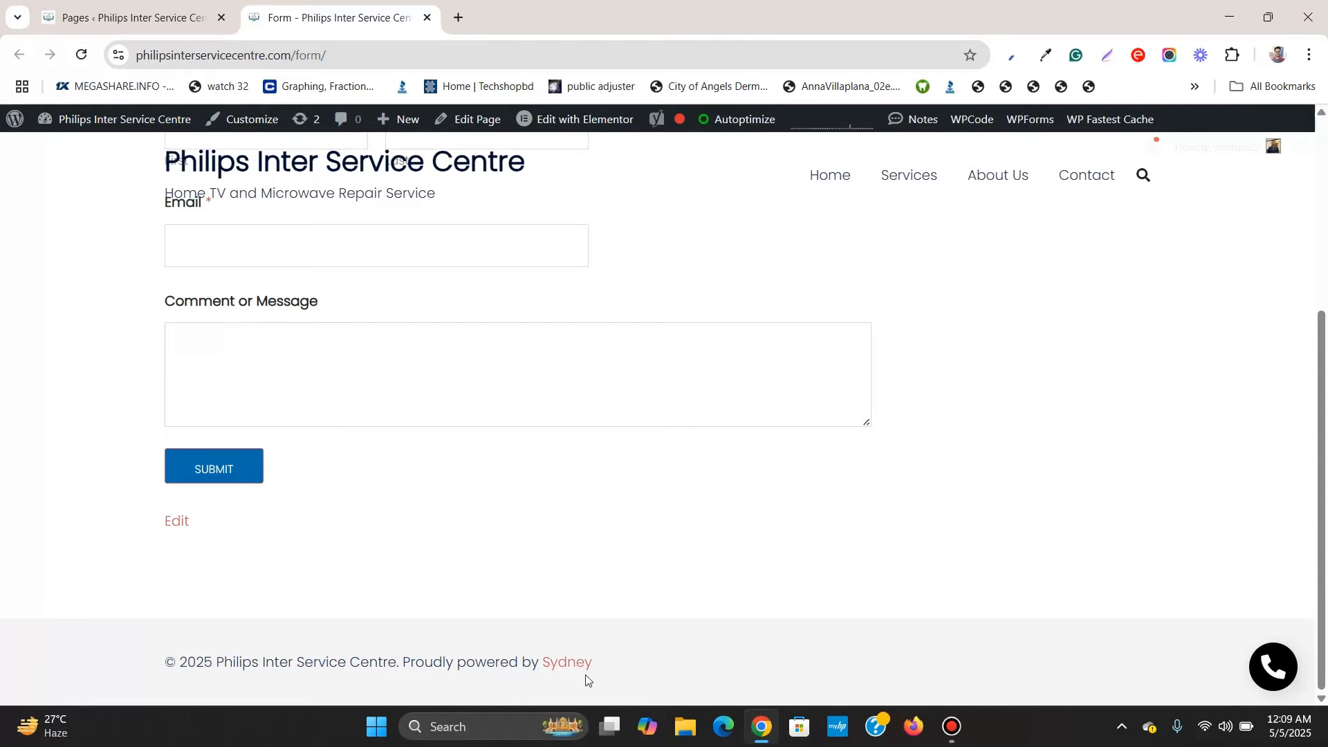
pyautogui.scroll(5, 595, 661)
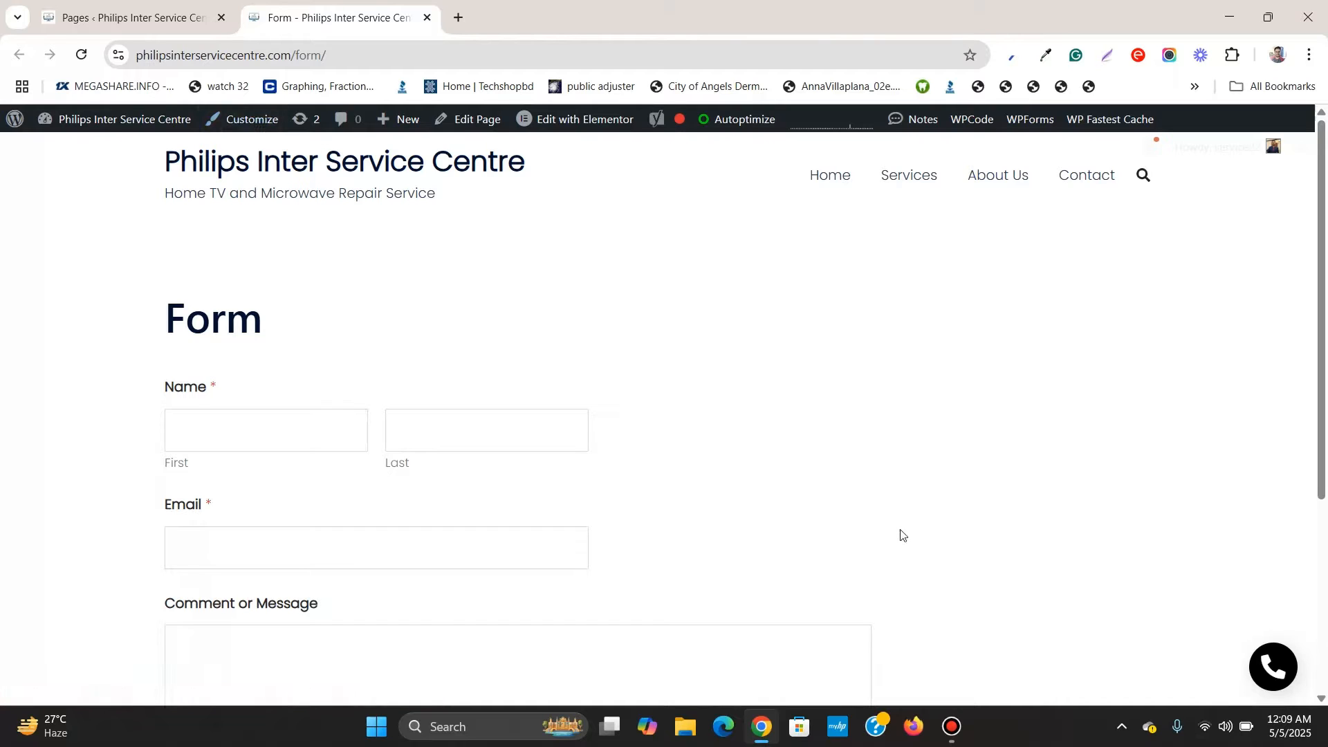
pyautogui.scroll(-4, 906, 543)
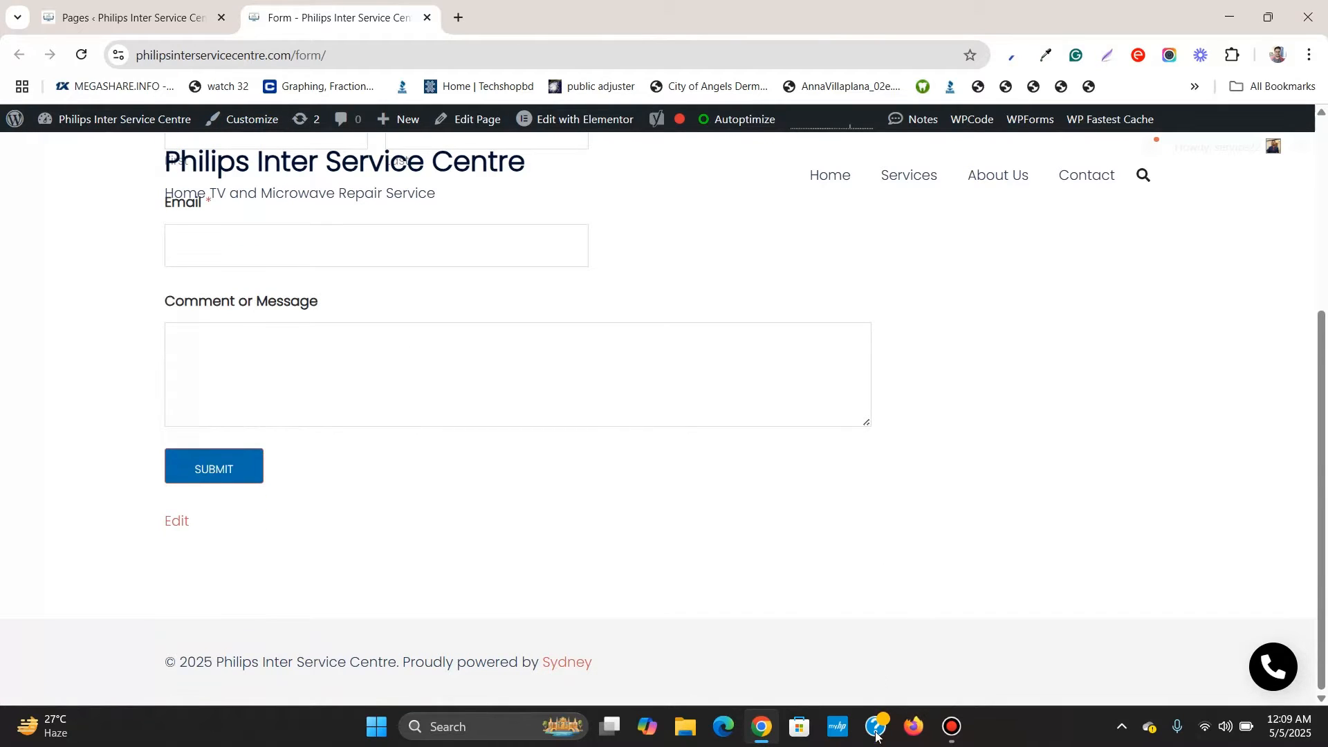
pyautogui.scroll(4, 815, 659)
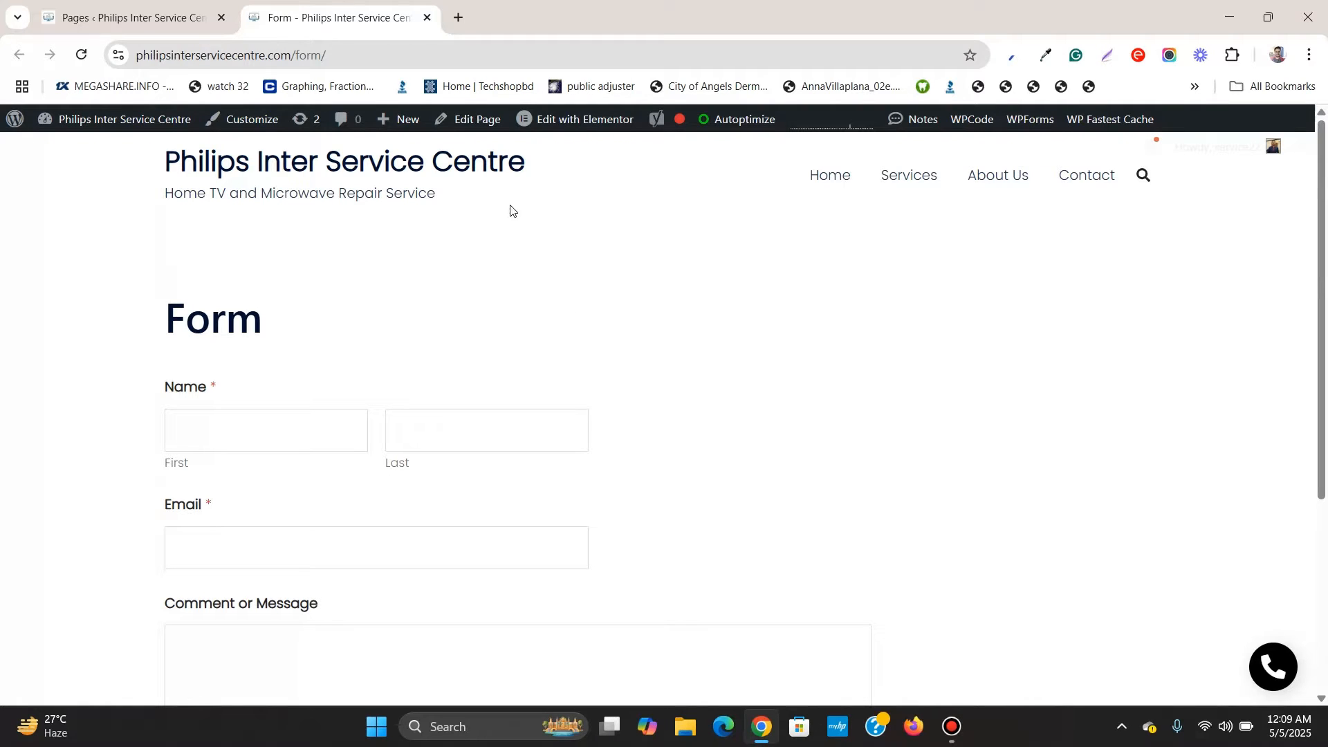
pyautogui.scroll(-4, 574, 261)
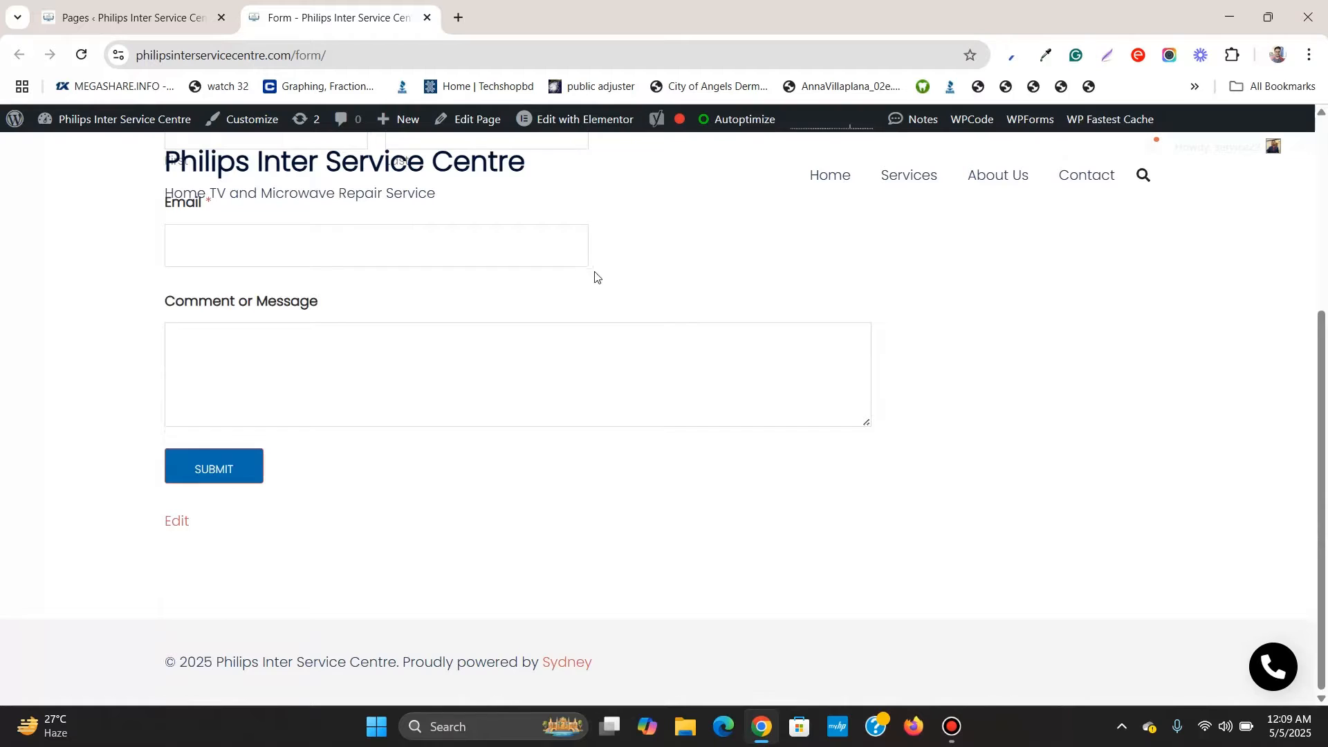
pyautogui.scroll(4, 595, 277)
pyautogui.moveTo(951, 726)
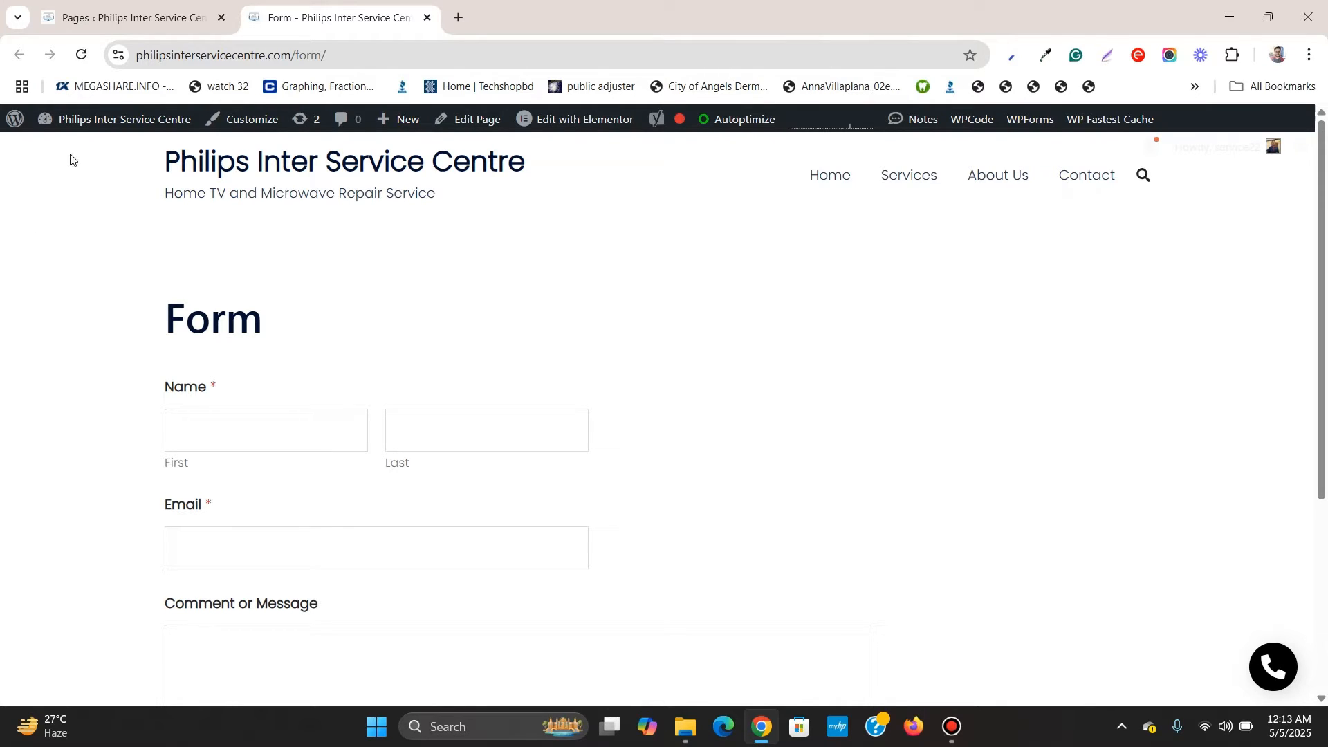
# Open the Theme Builder from the site's dashboard and create a new blank header template, dismissing the block library.
pyautogui.moveTo(72, 130)
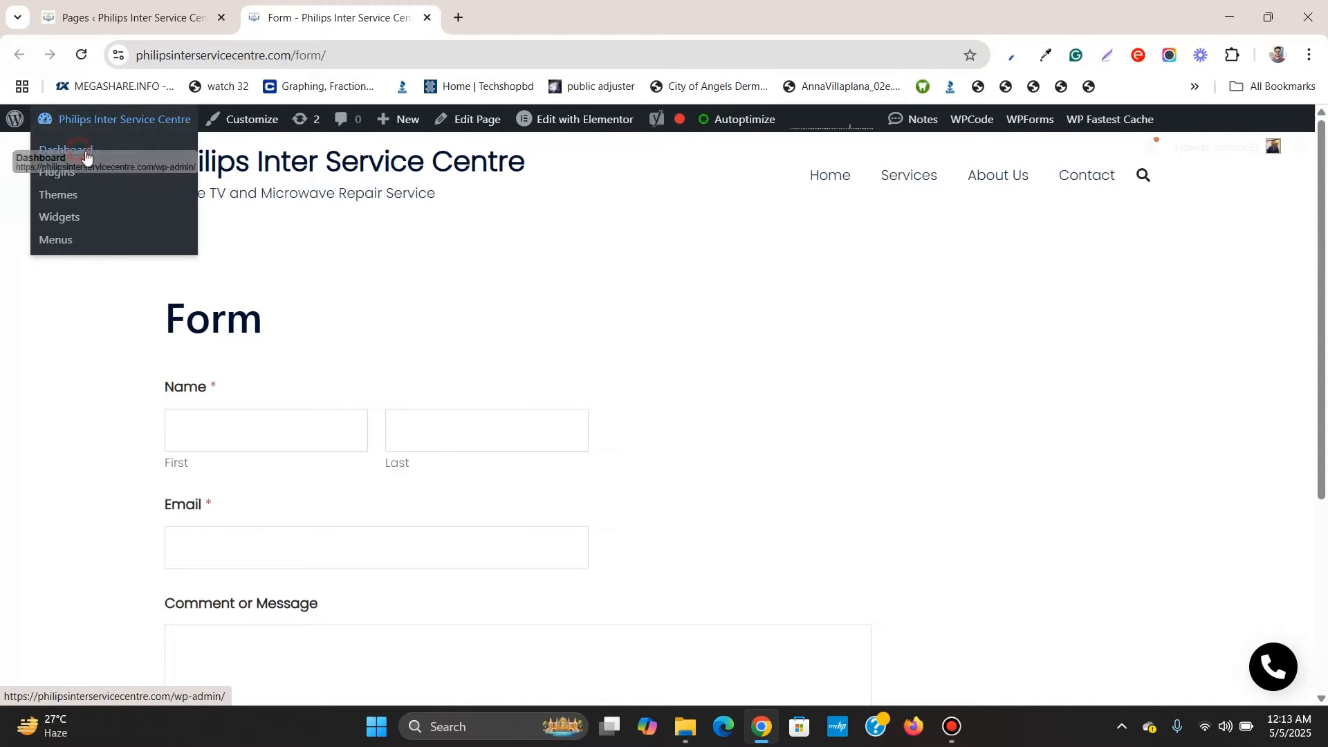
pyautogui.click(86, 158)
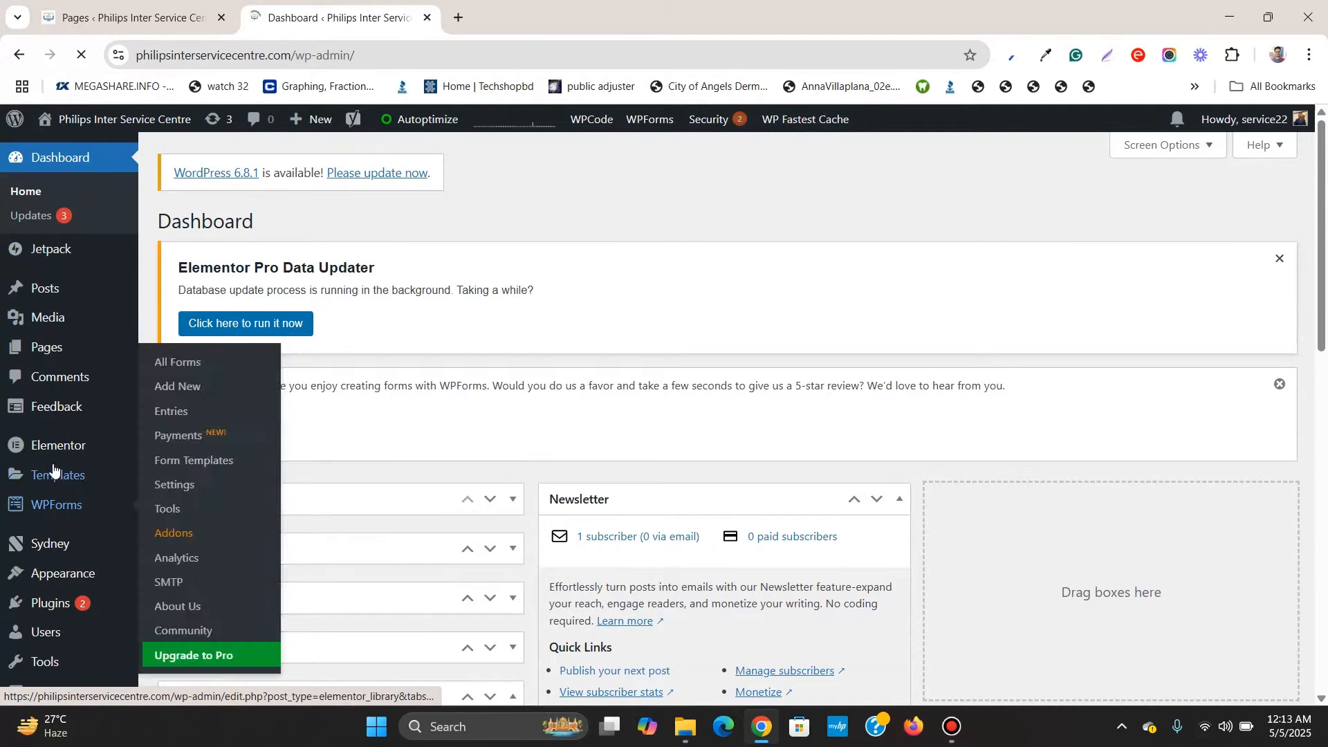
pyautogui.moveTo(65, 475)
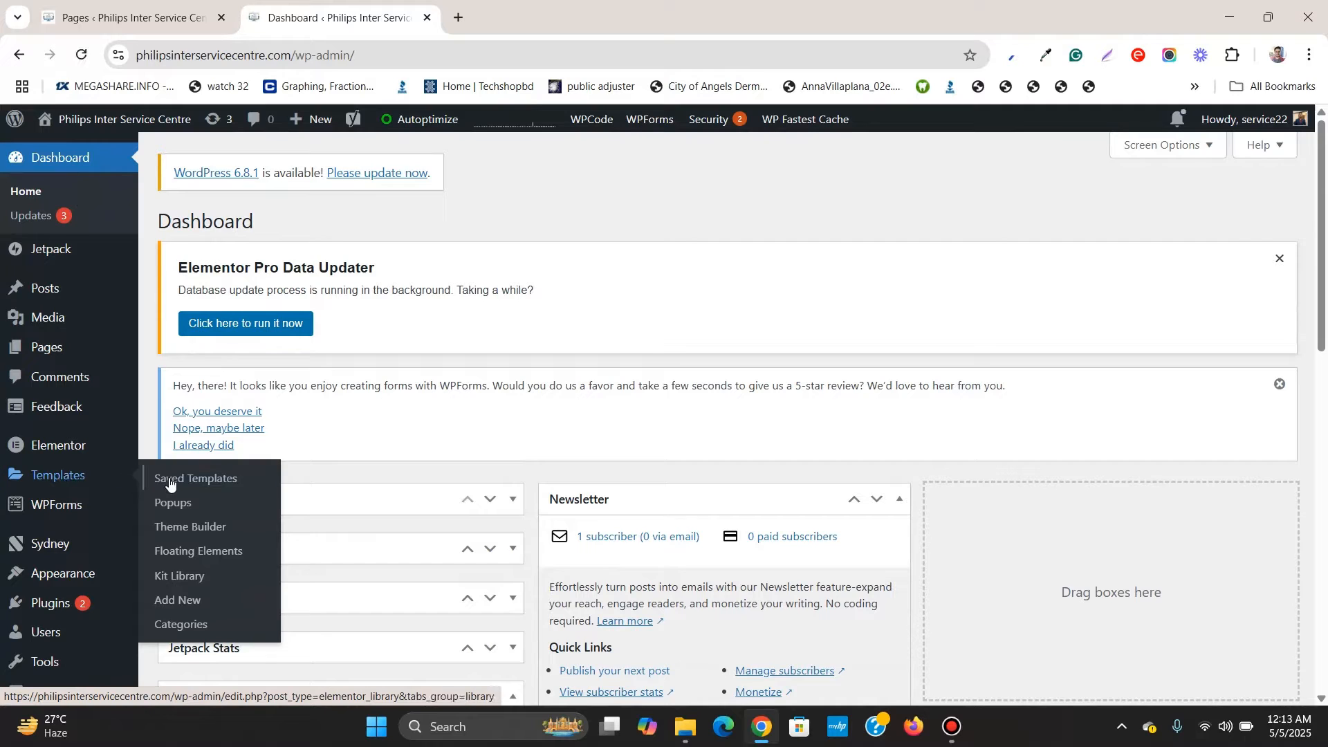
pyautogui.click(183, 525)
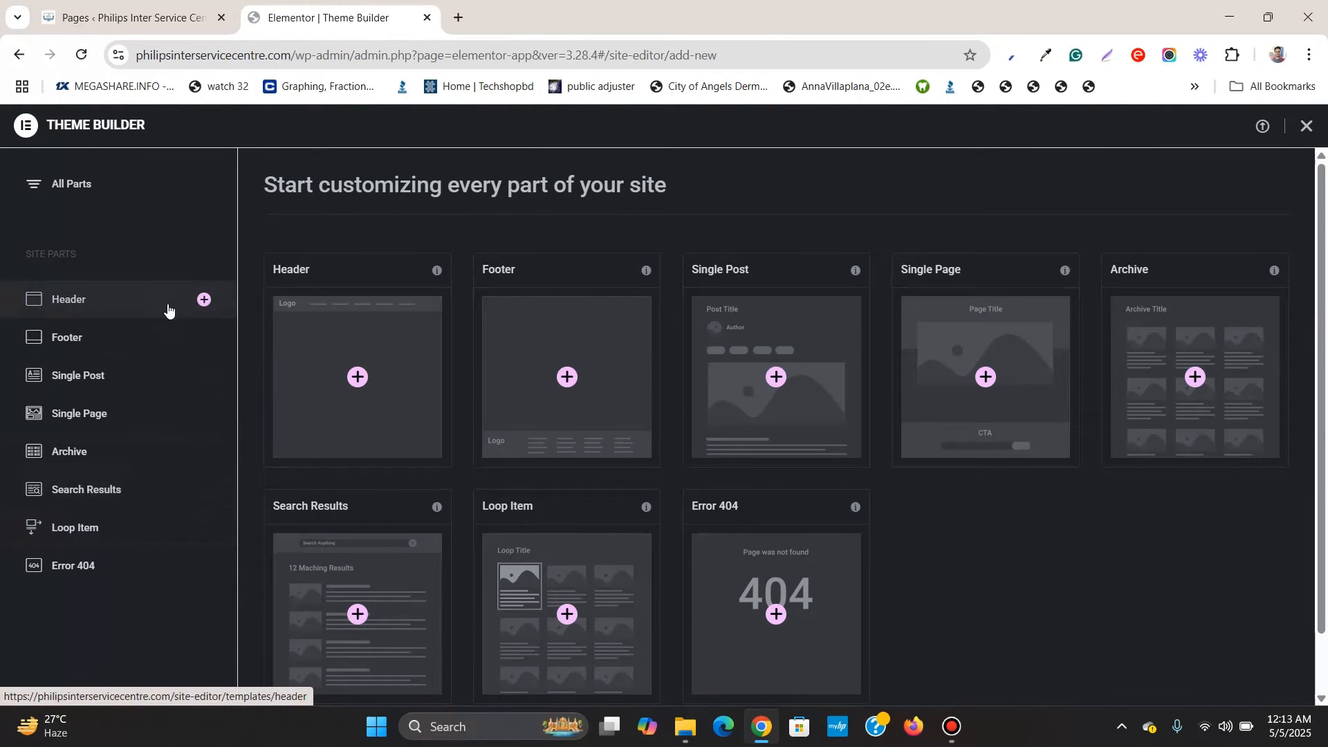
pyautogui.click(204, 300)
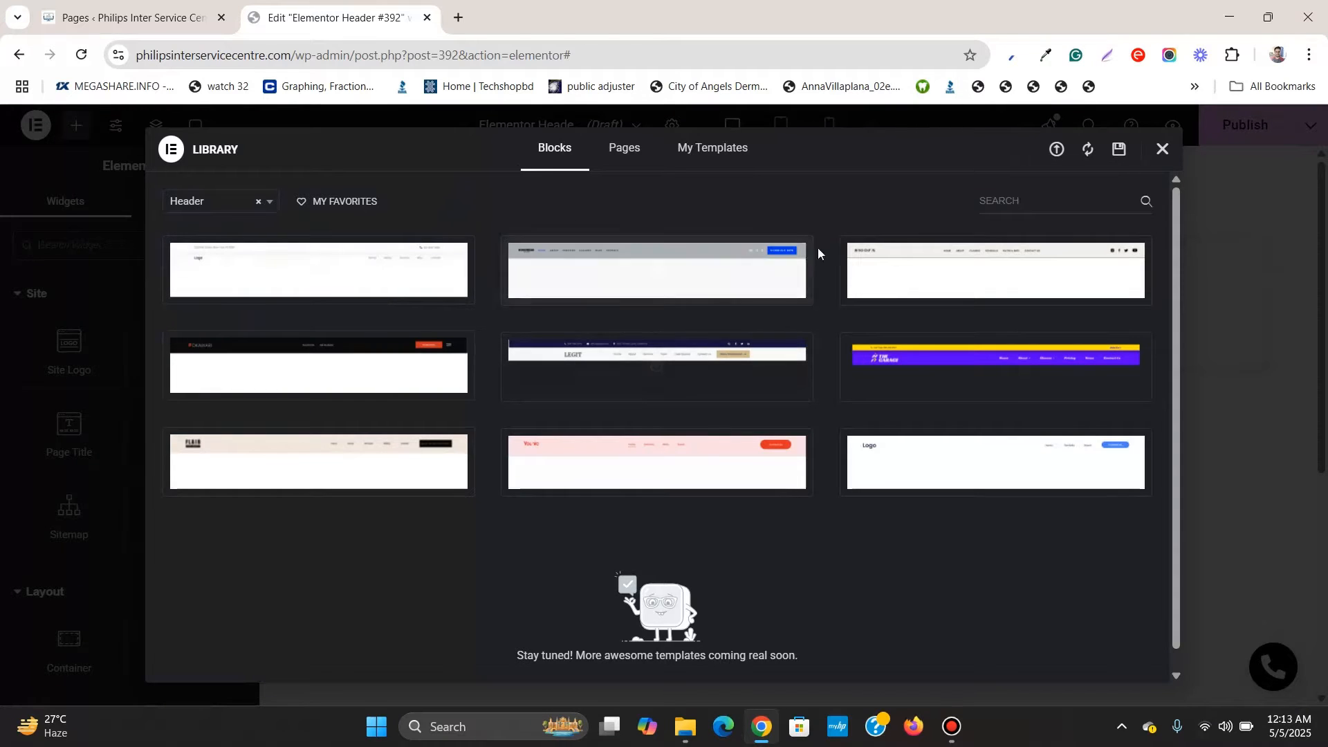
pyautogui.moveTo(913, 487)
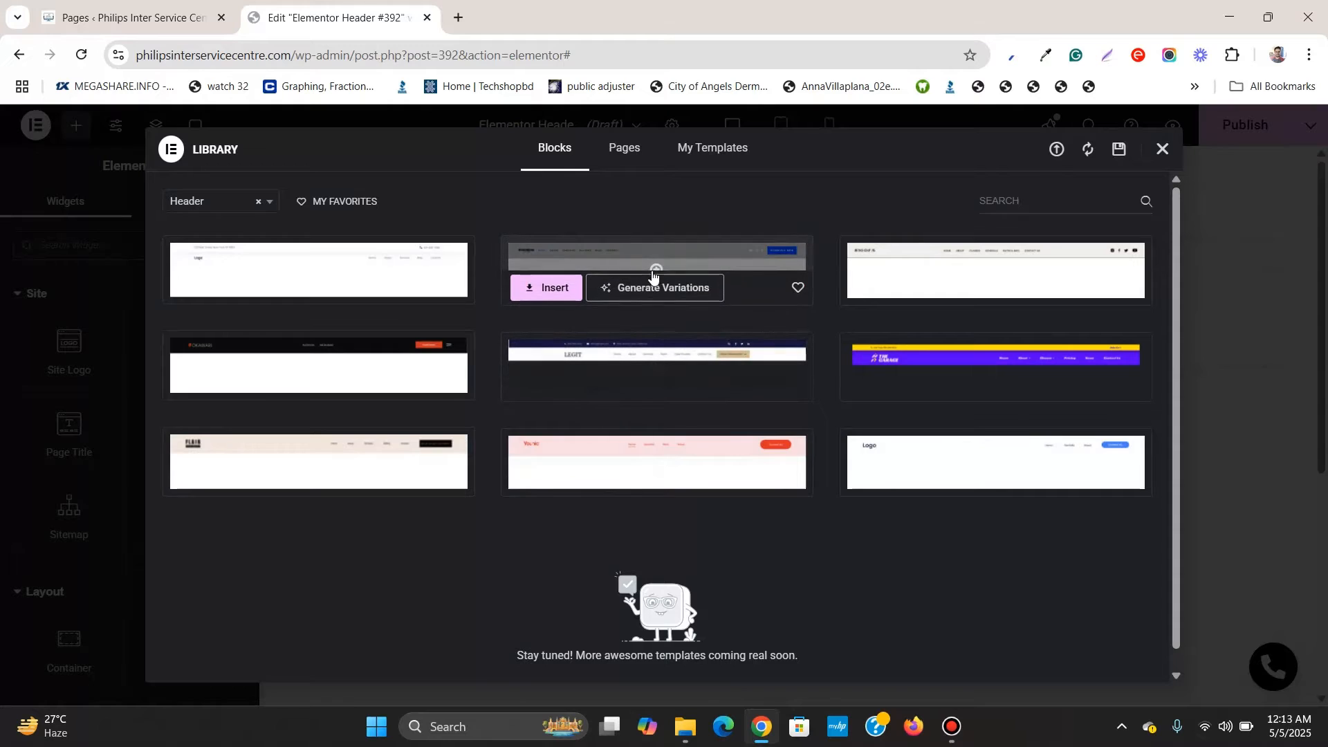
pyautogui.click(1161, 158)
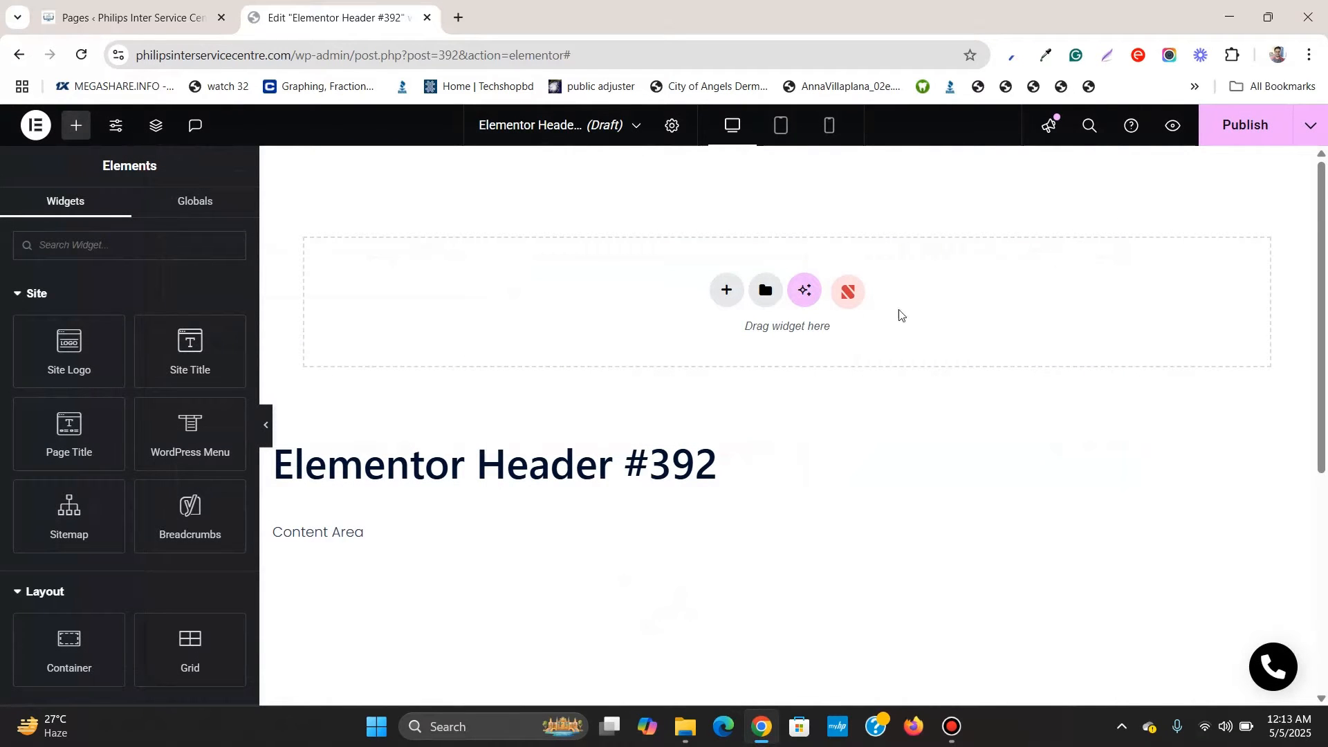
# Add a flexbox container with the single-column, downward structure to the header template.
pyautogui.click(728, 296)
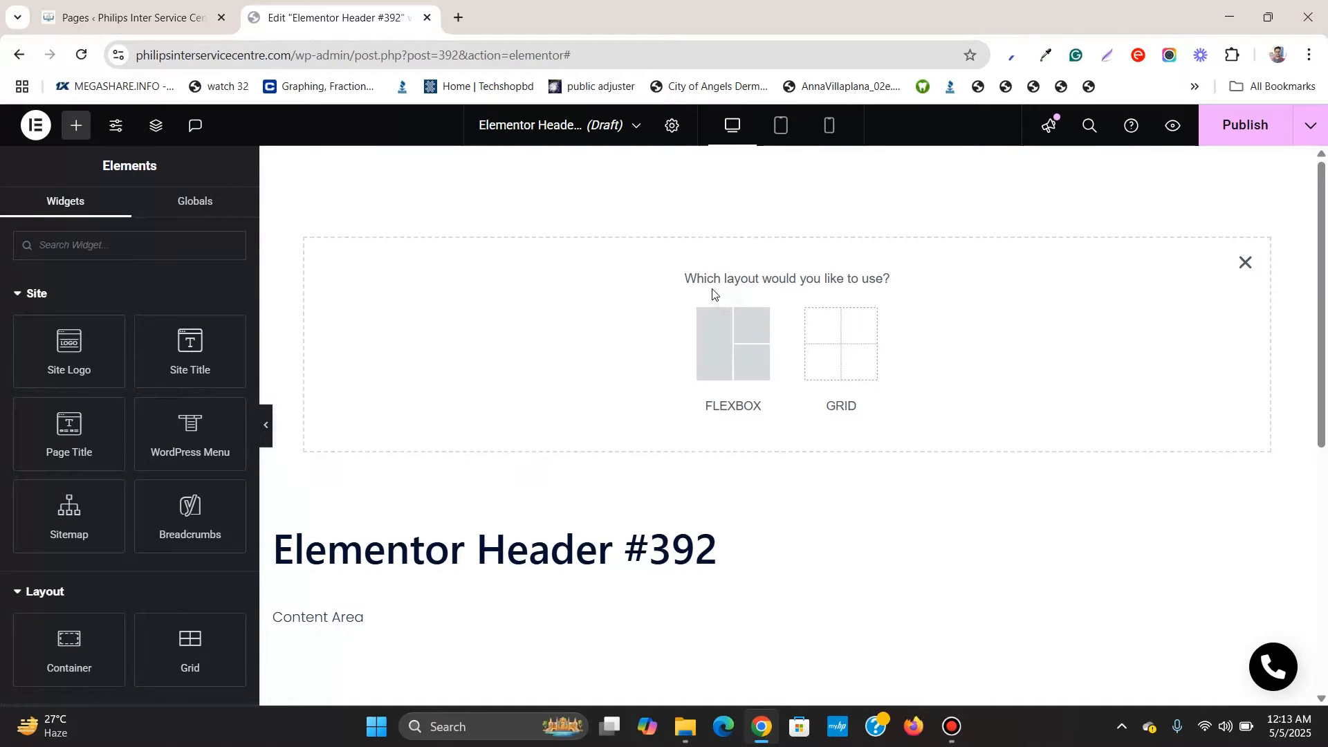
pyautogui.click(721, 328)
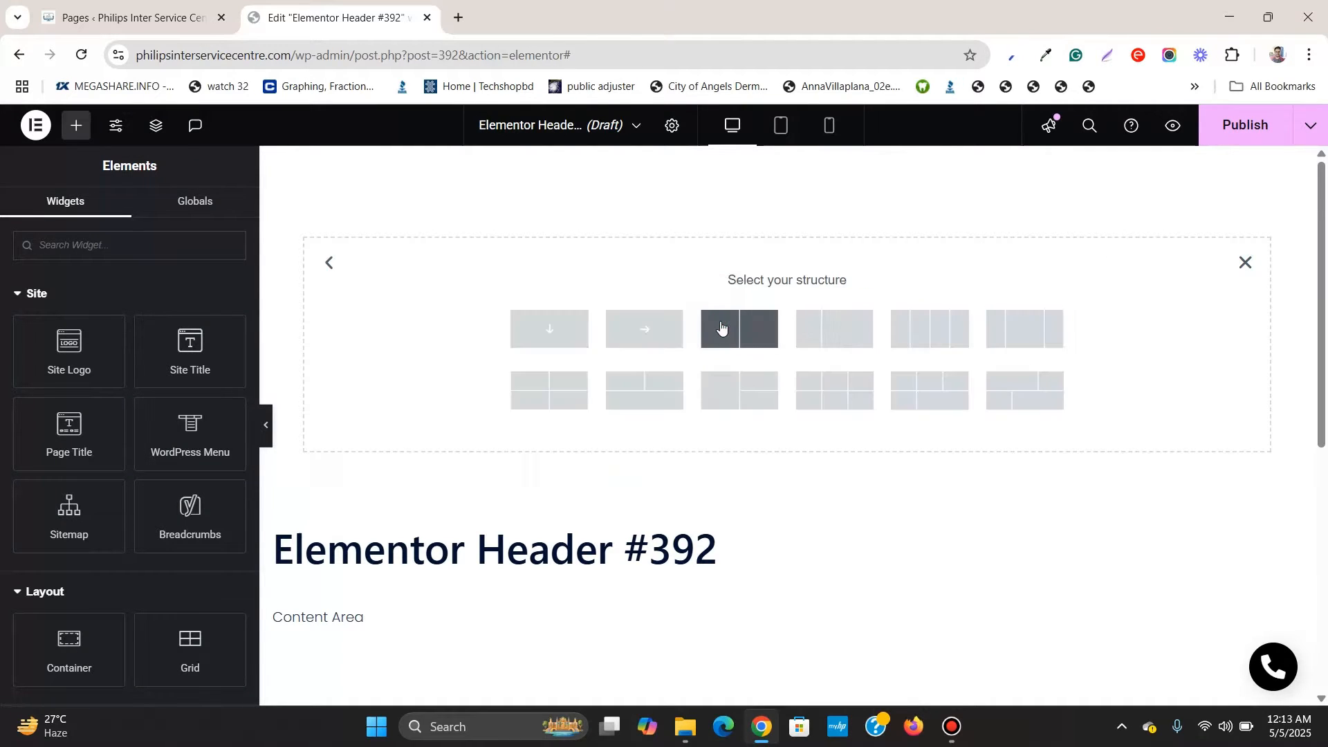
pyautogui.click(532, 338)
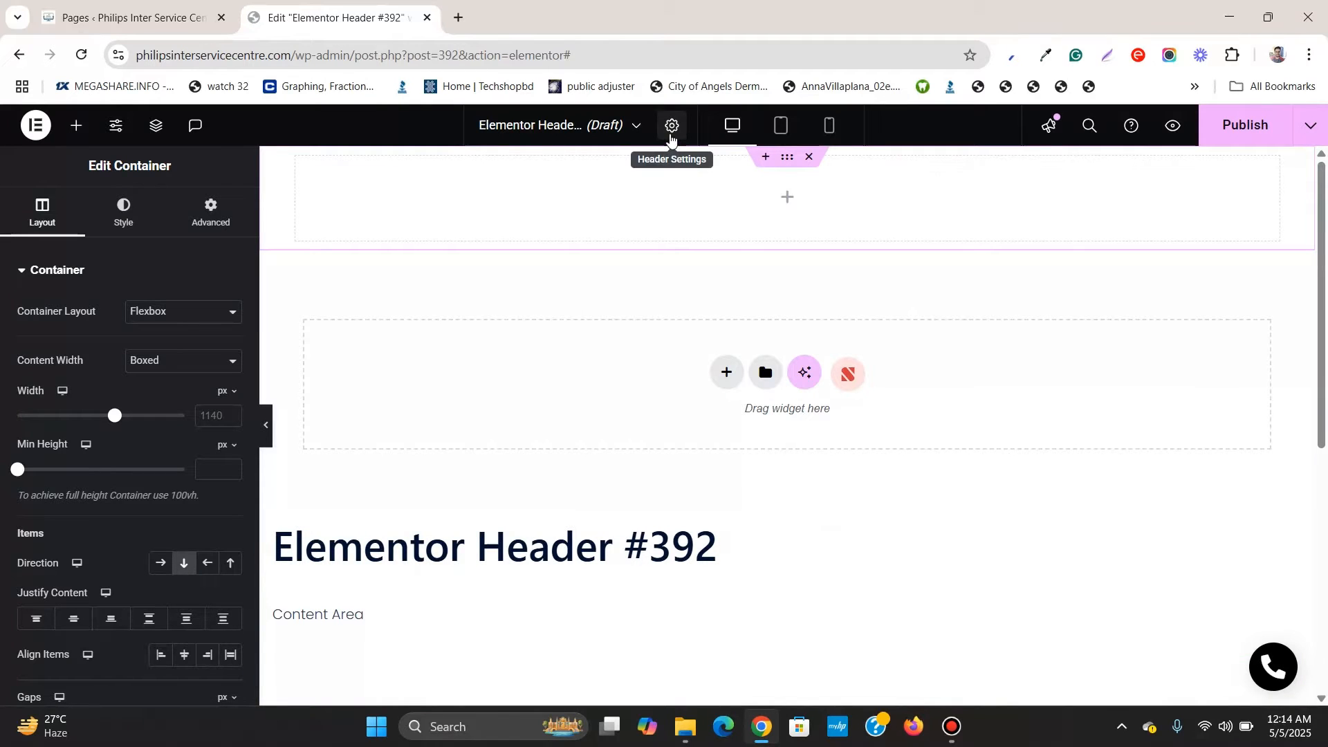
# Change the header template's title to "header 1" and view its style settings.
pyautogui.click(670, 138)
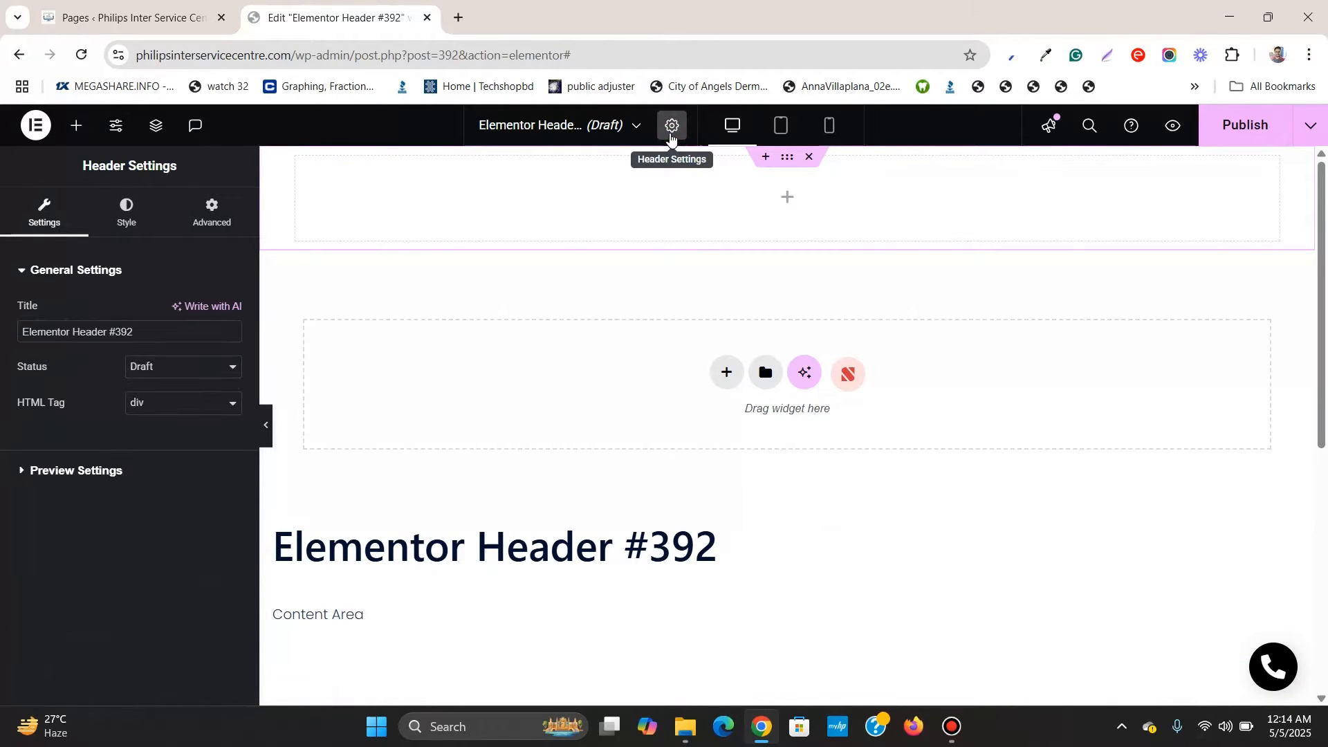
pyautogui.tripleClick(193, 333)
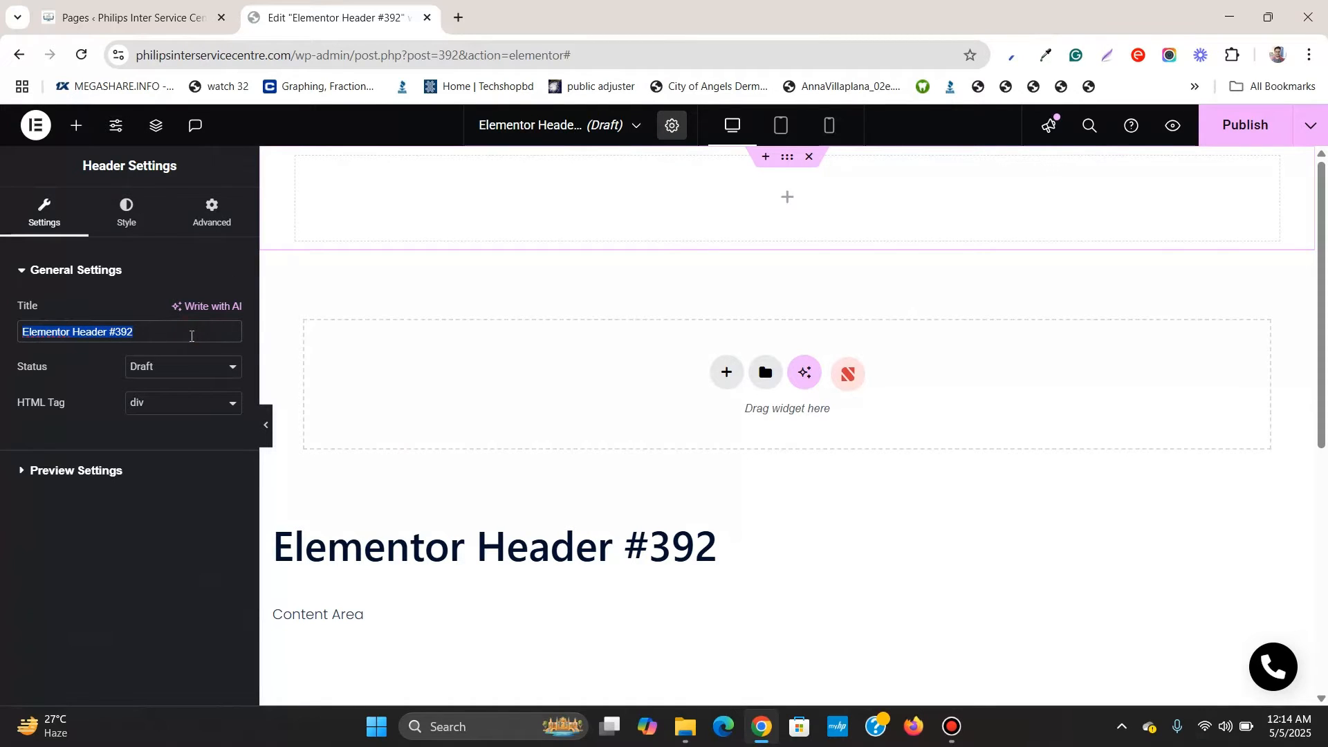
pyautogui.write('header')
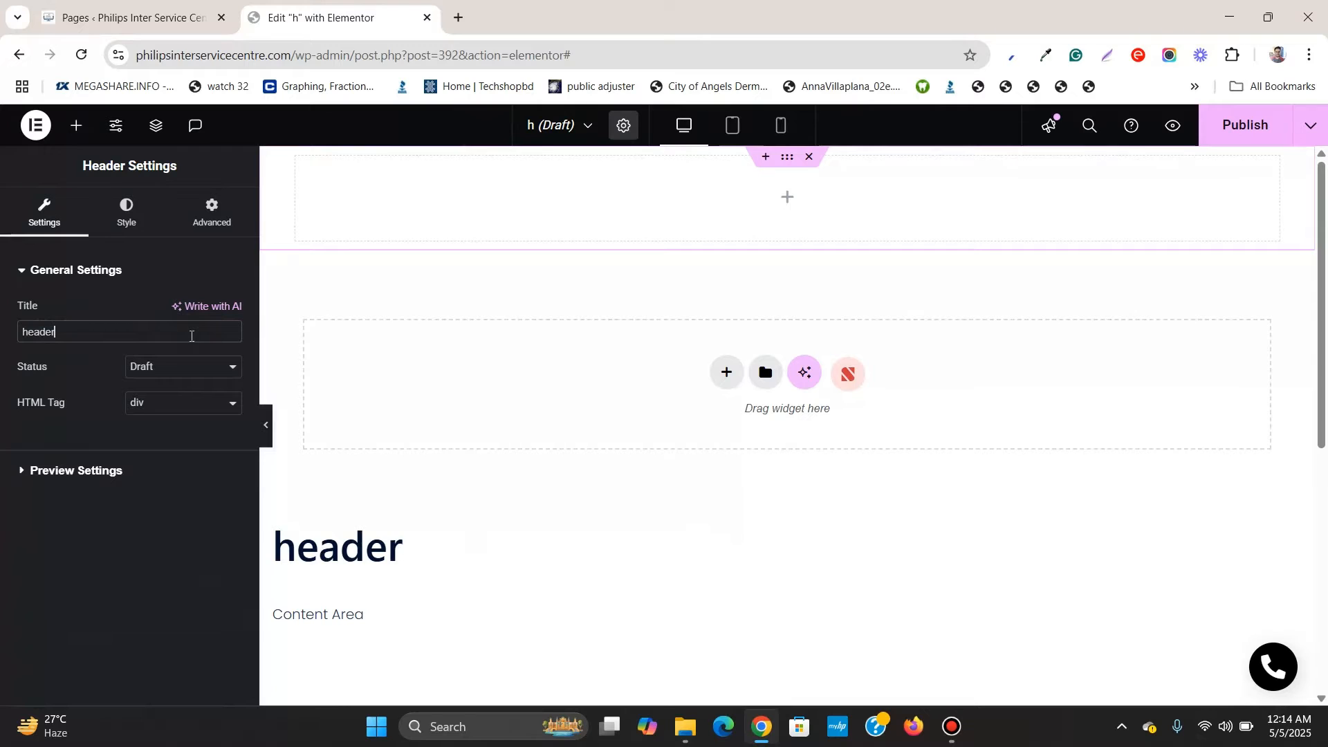
pyautogui.write(' 1')
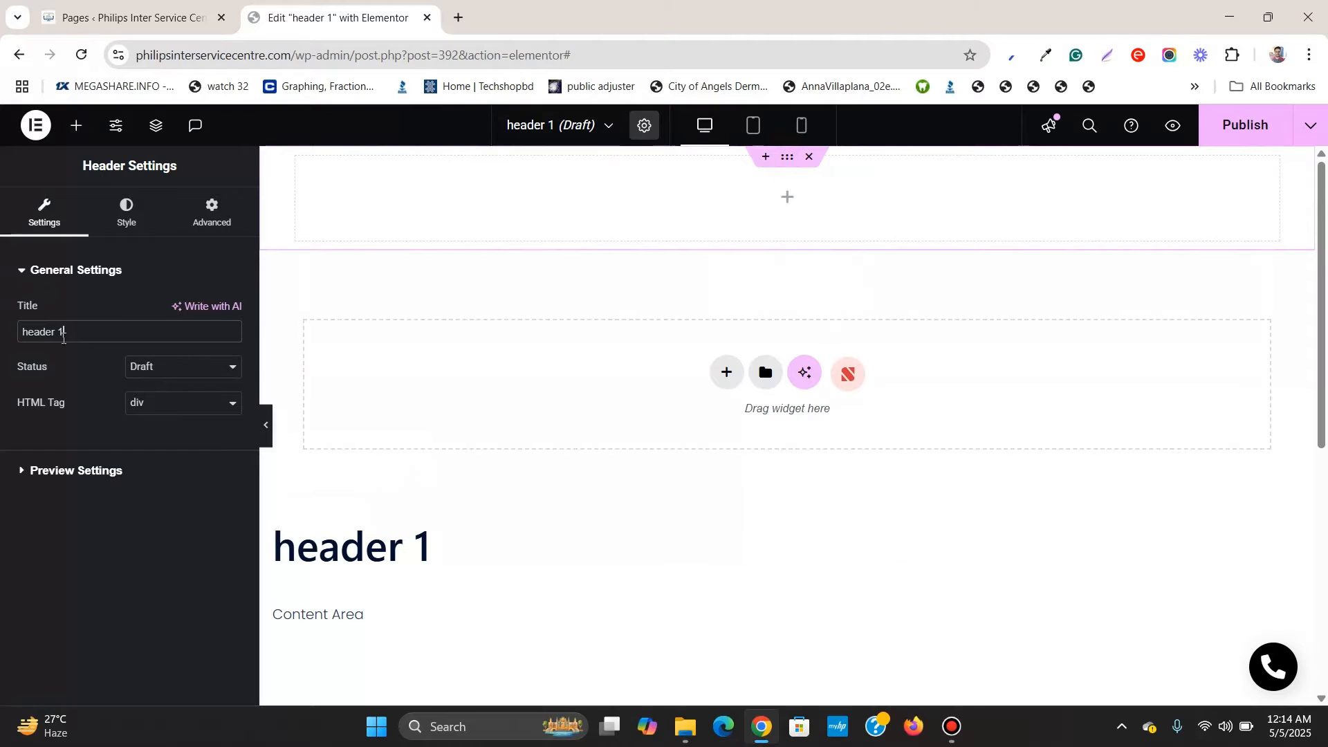
pyautogui.click(136, 224)
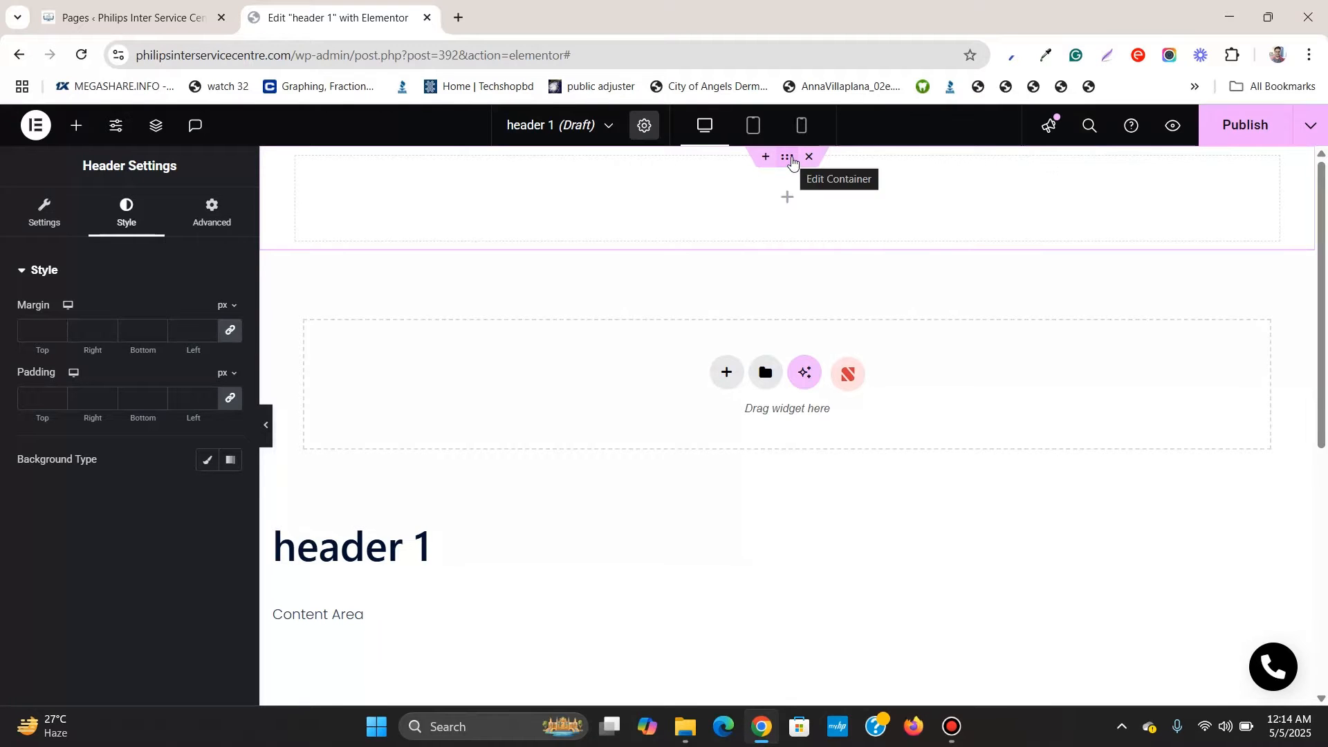
# Give the container a classic background in the global black, Saved Color #7 (#000).
pyautogui.click(788, 158)
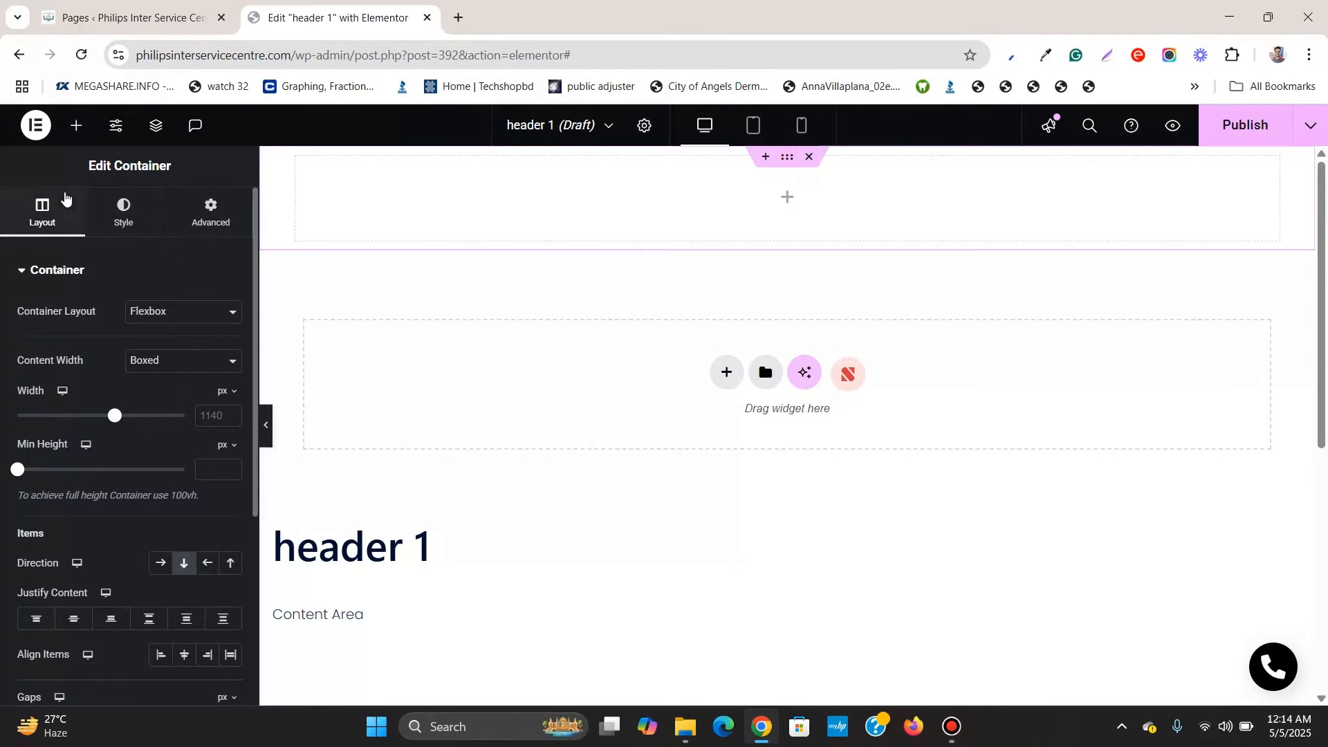
pyautogui.click(129, 213)
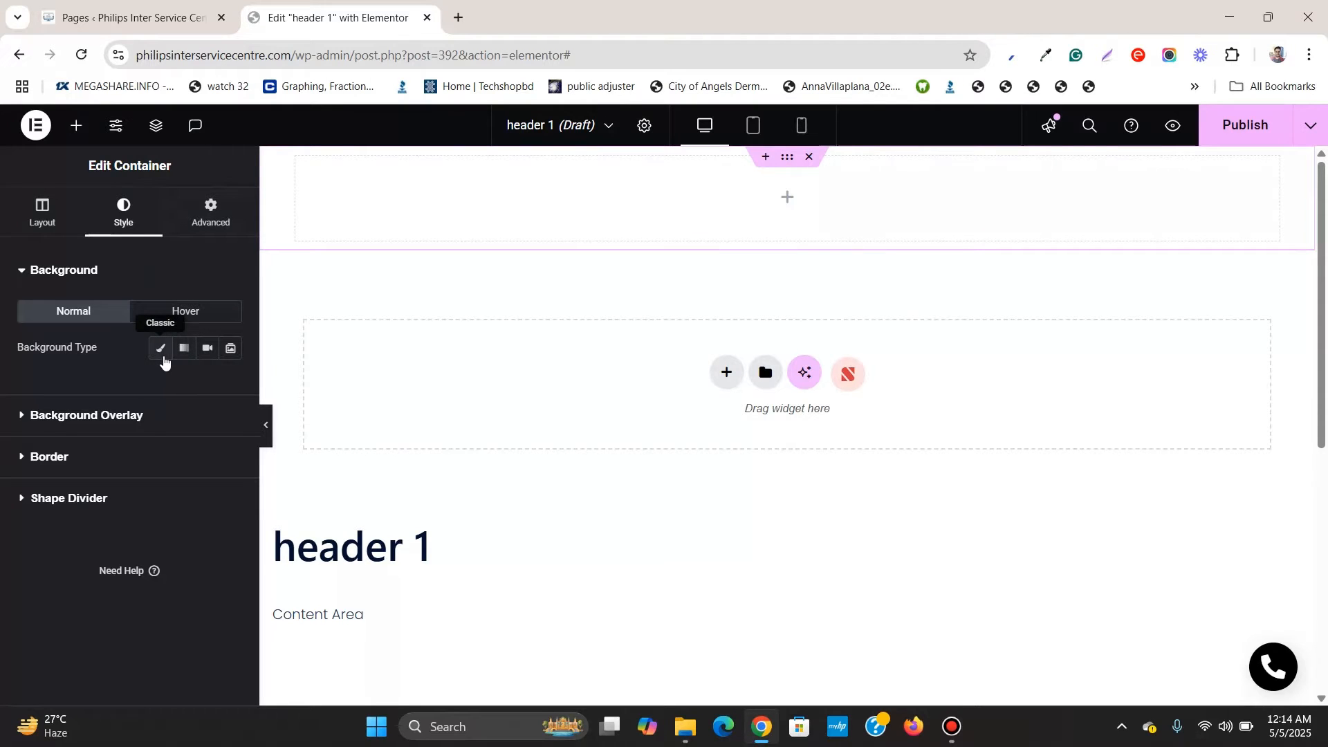
pyautogui.click(162, 356)
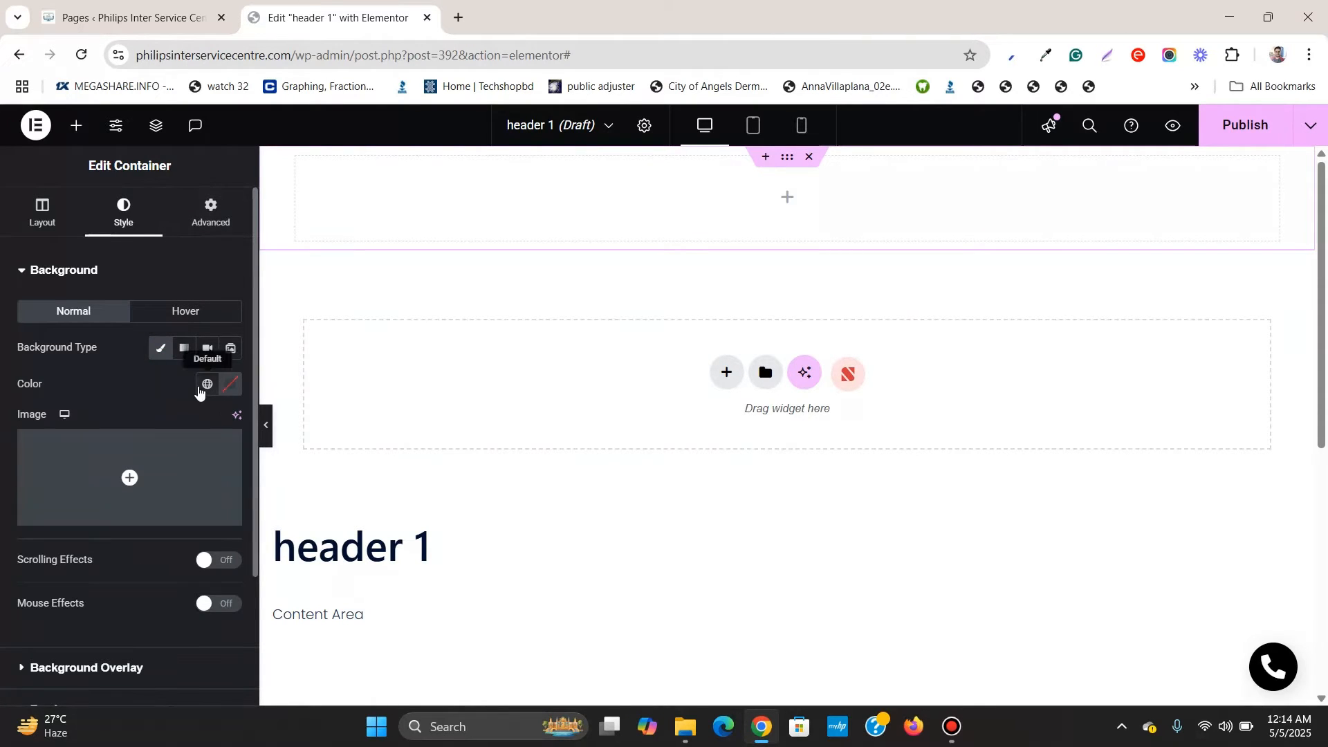
pyautogui.click(198, 389)
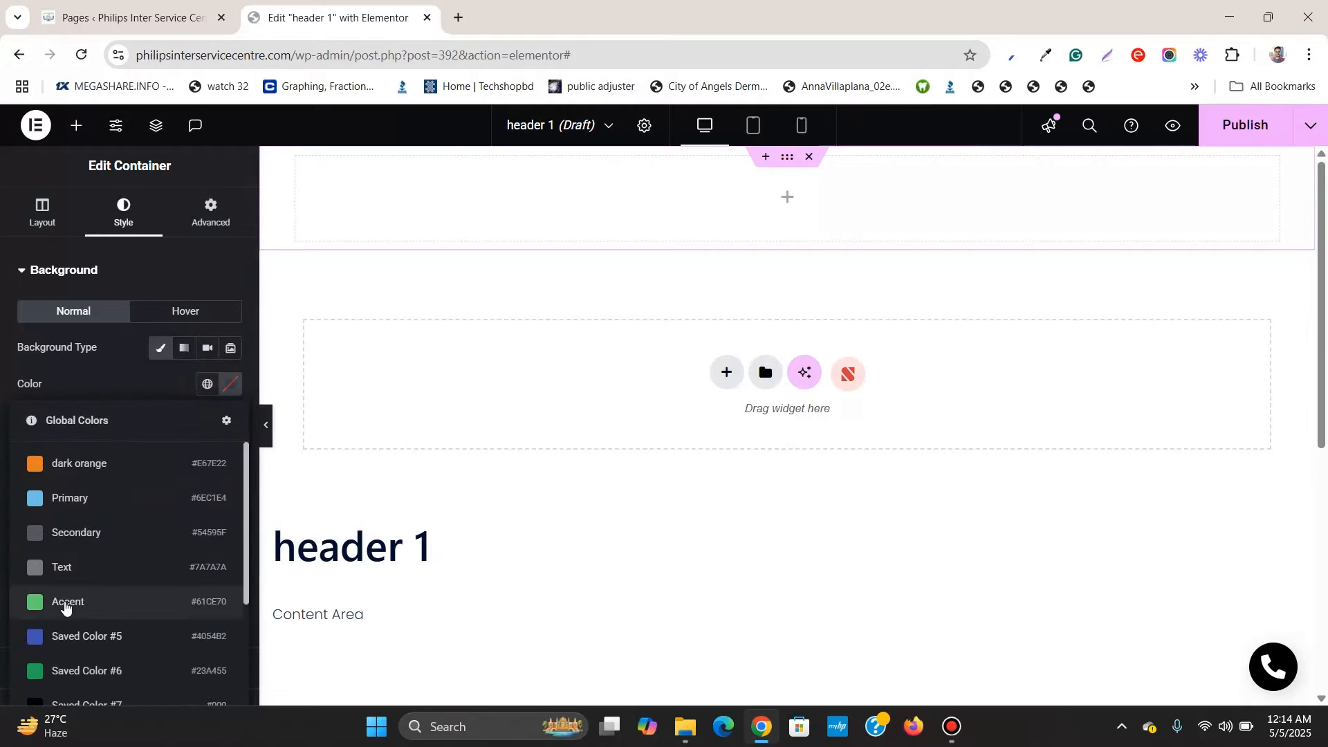
pyautogui.scroll(-1, 41, 623)
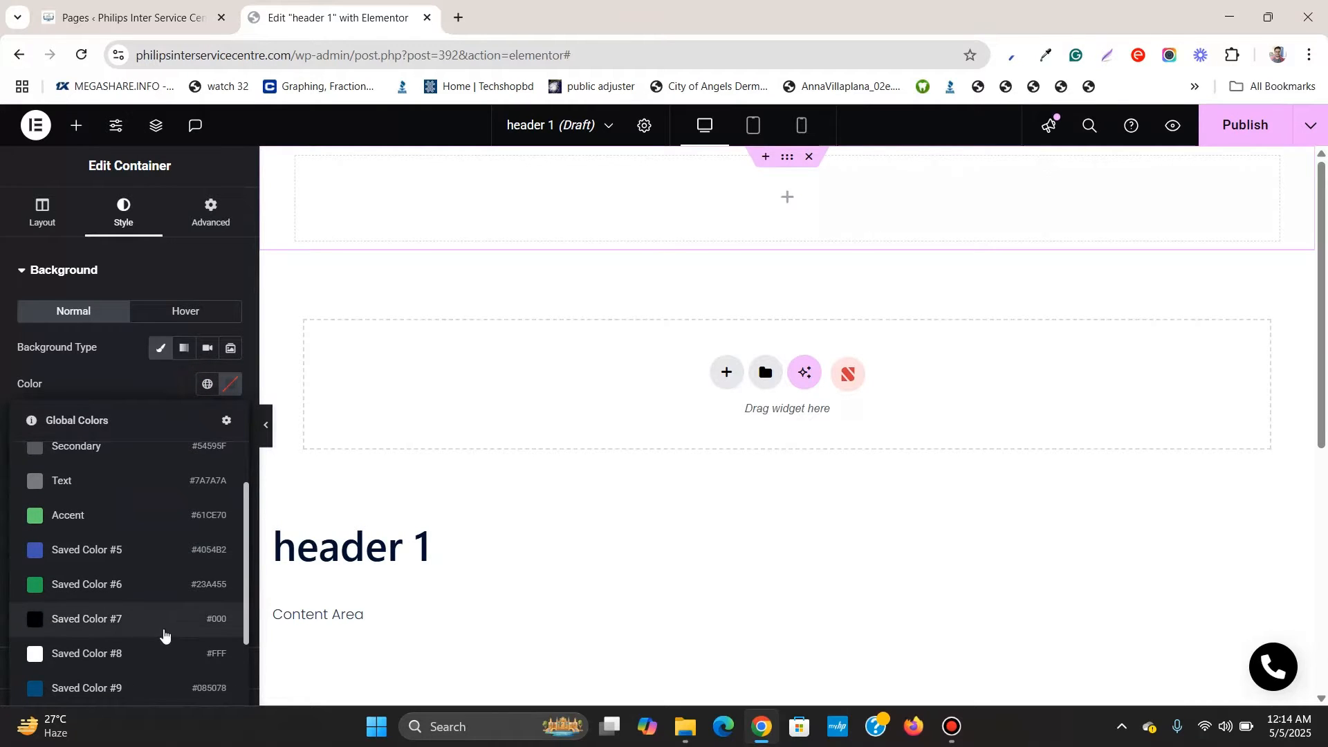
pyautogui.click(164, 635)
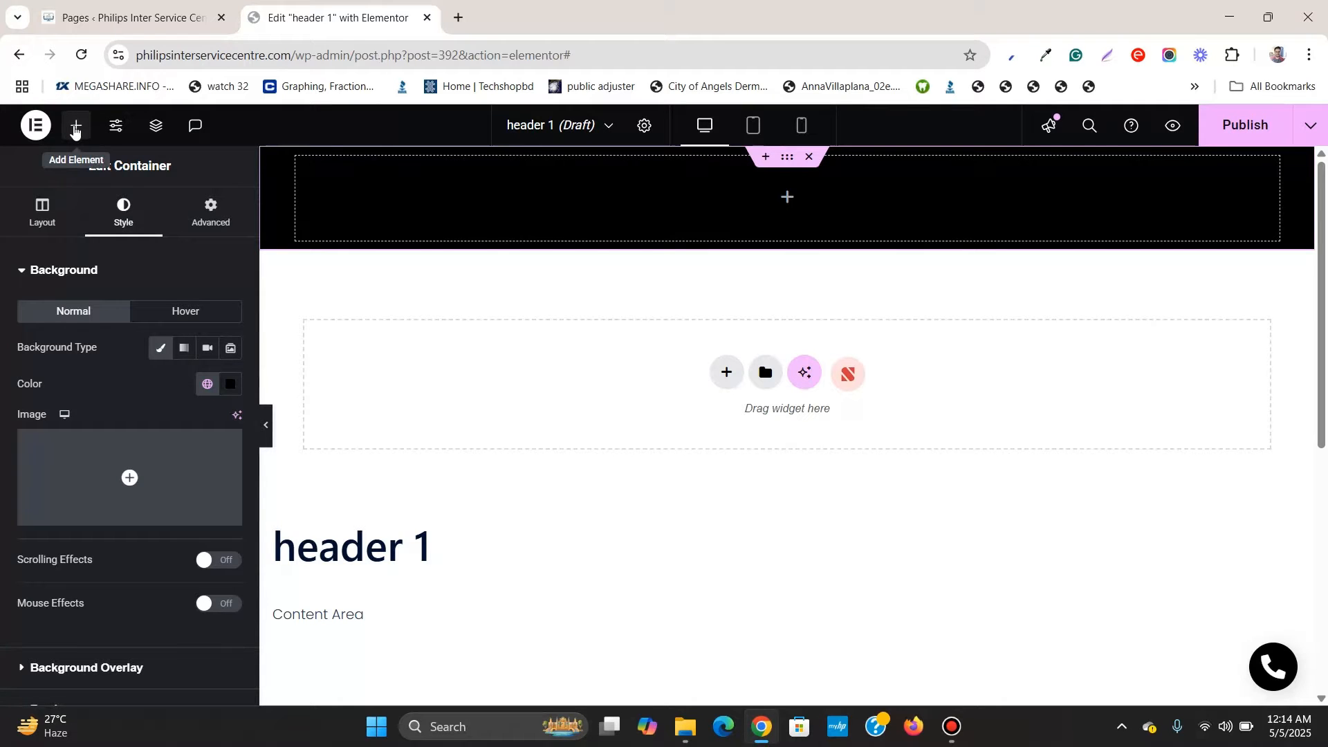
# Place an Image widget in the black container and use logo.png from the media library as its image.
pyautogui.click(75, 129)
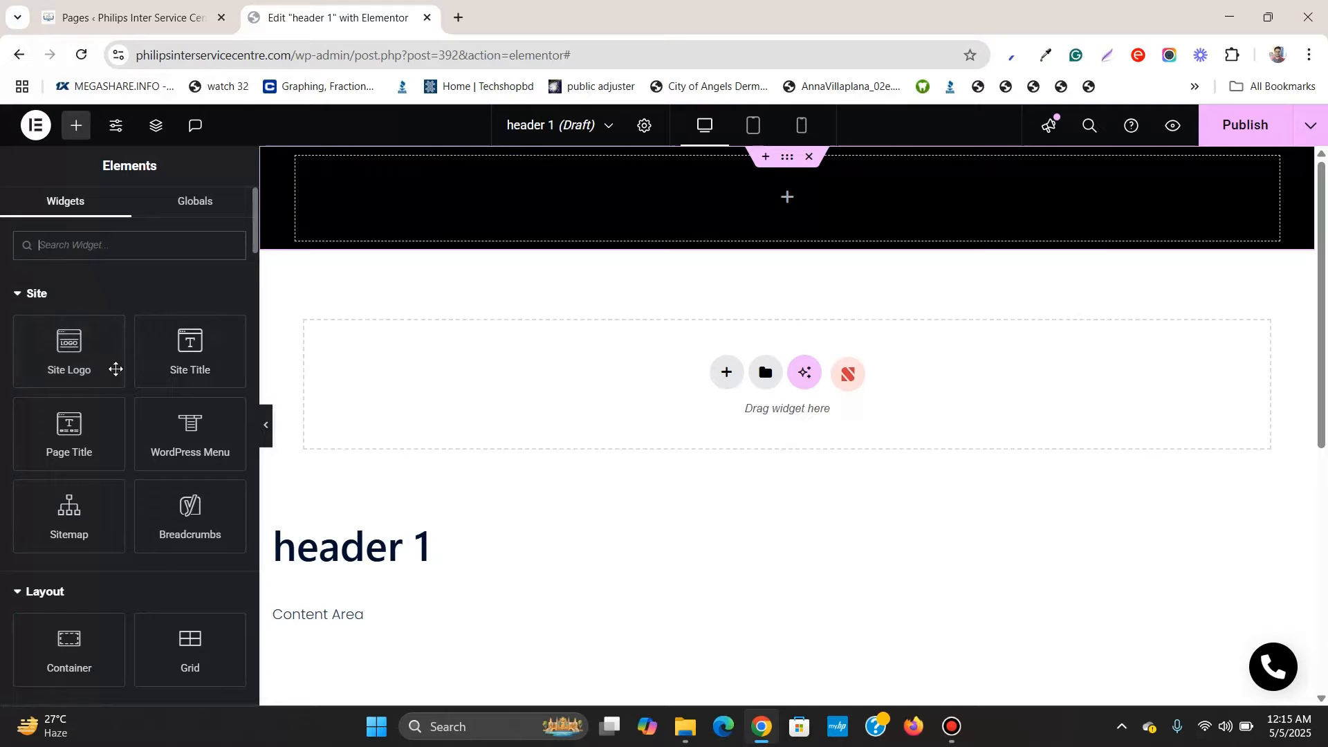
pyautogui.scroll(-2, 90, 395)
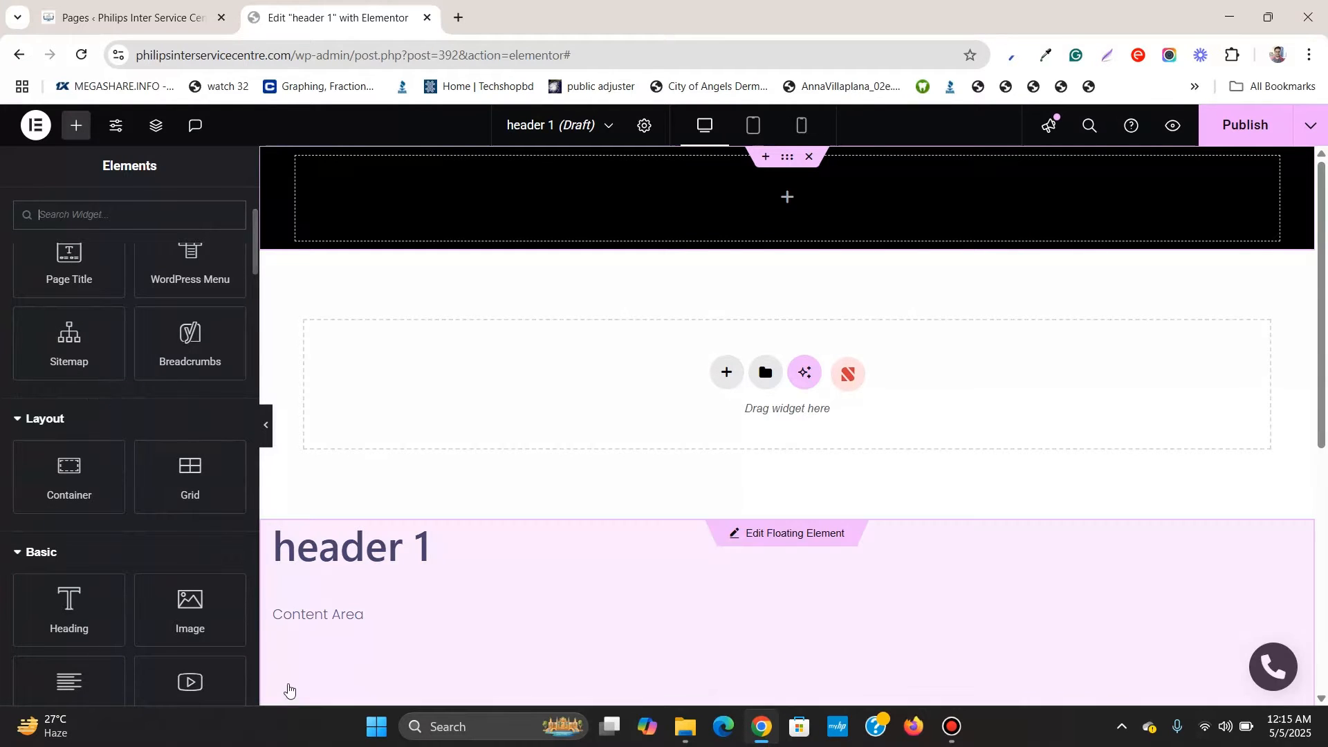
pyautogui.moveTo(226, 610); pyautogui.dragTo(415, 193)
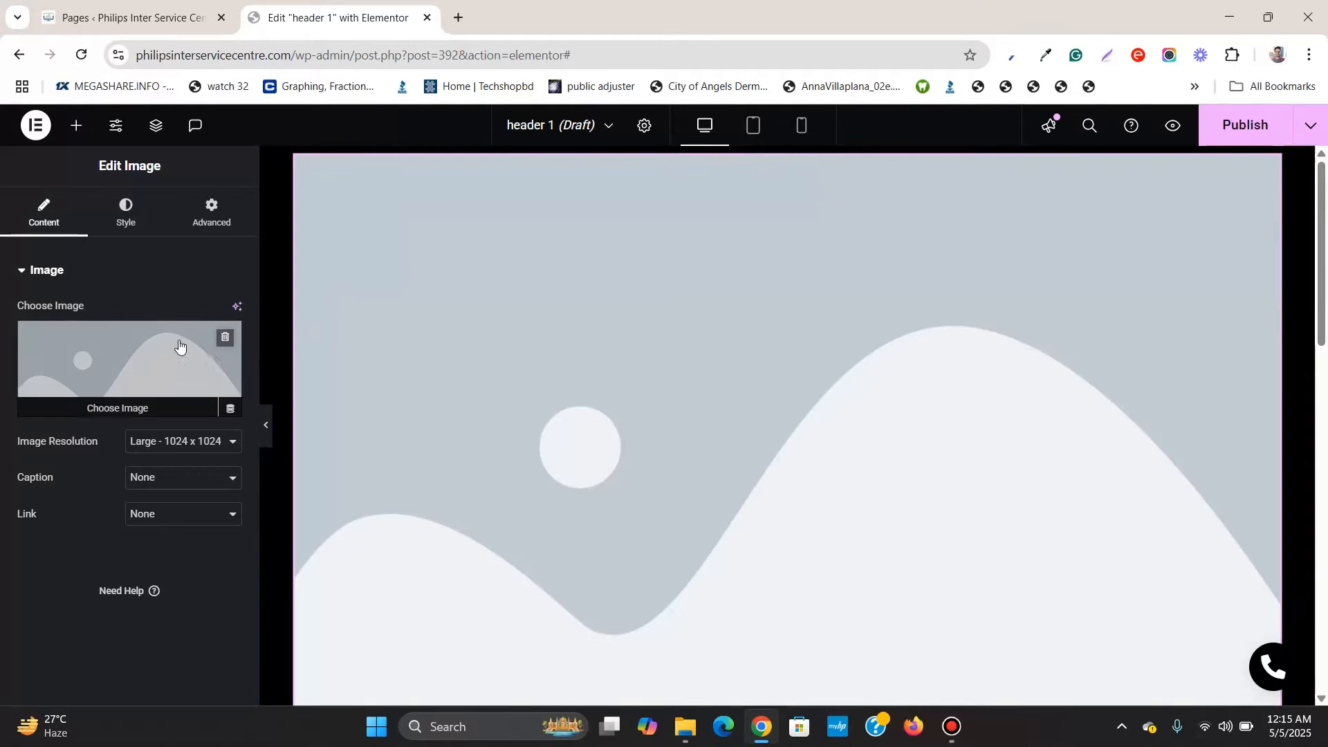
pyautogui.click(108, 355)
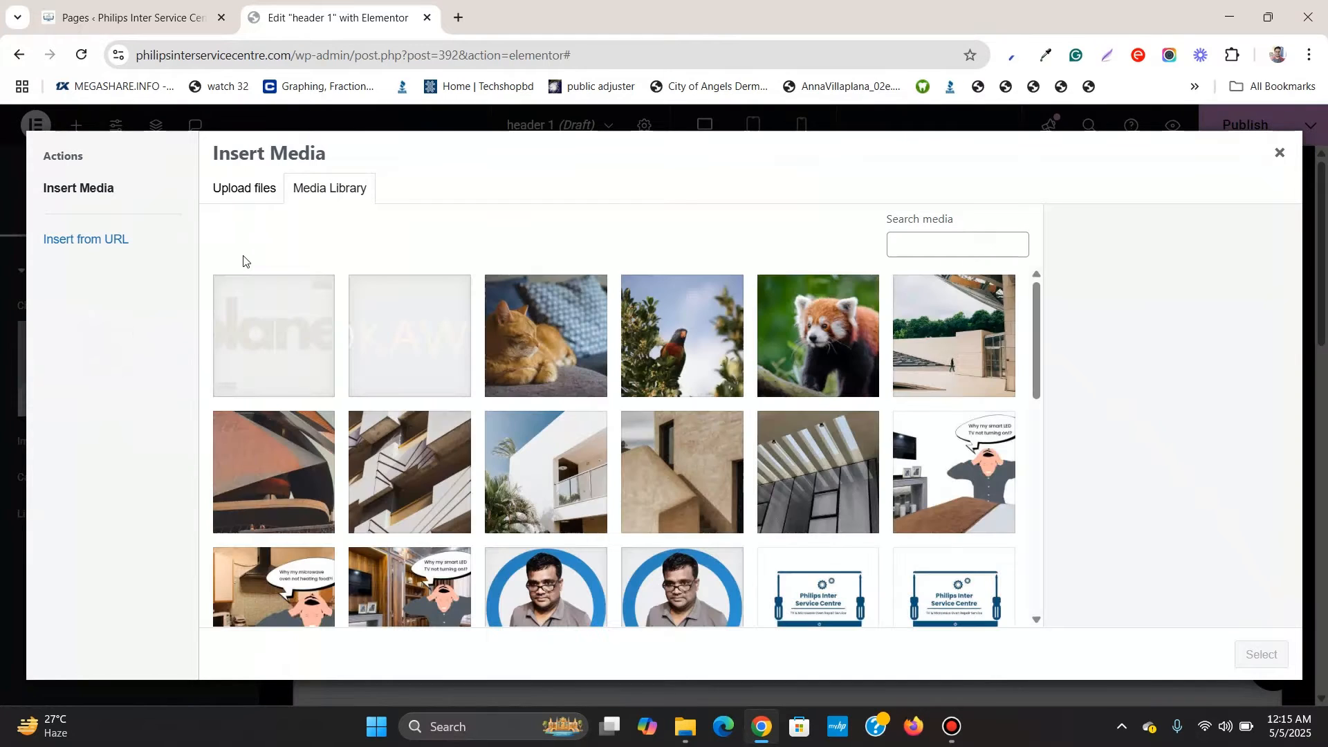
pyautogui.click(243, 306)
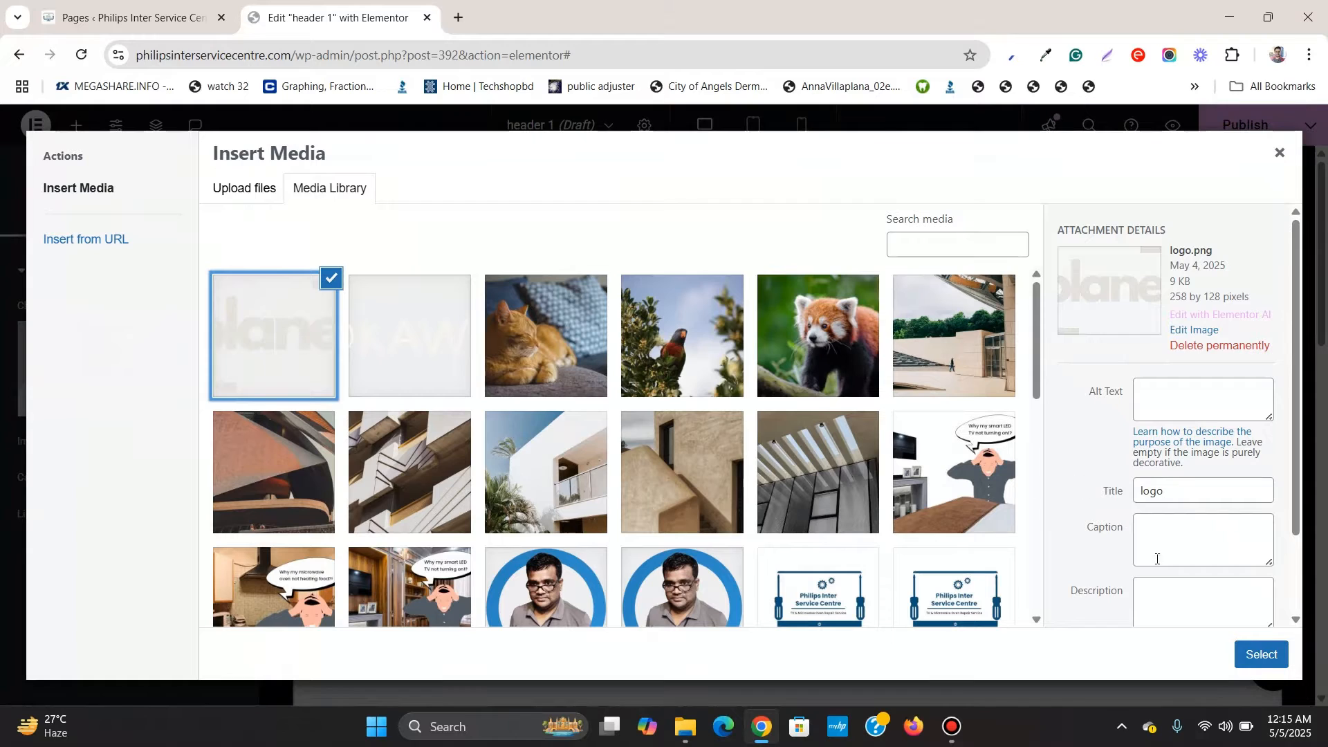
pyautogui.click(1259, 655)
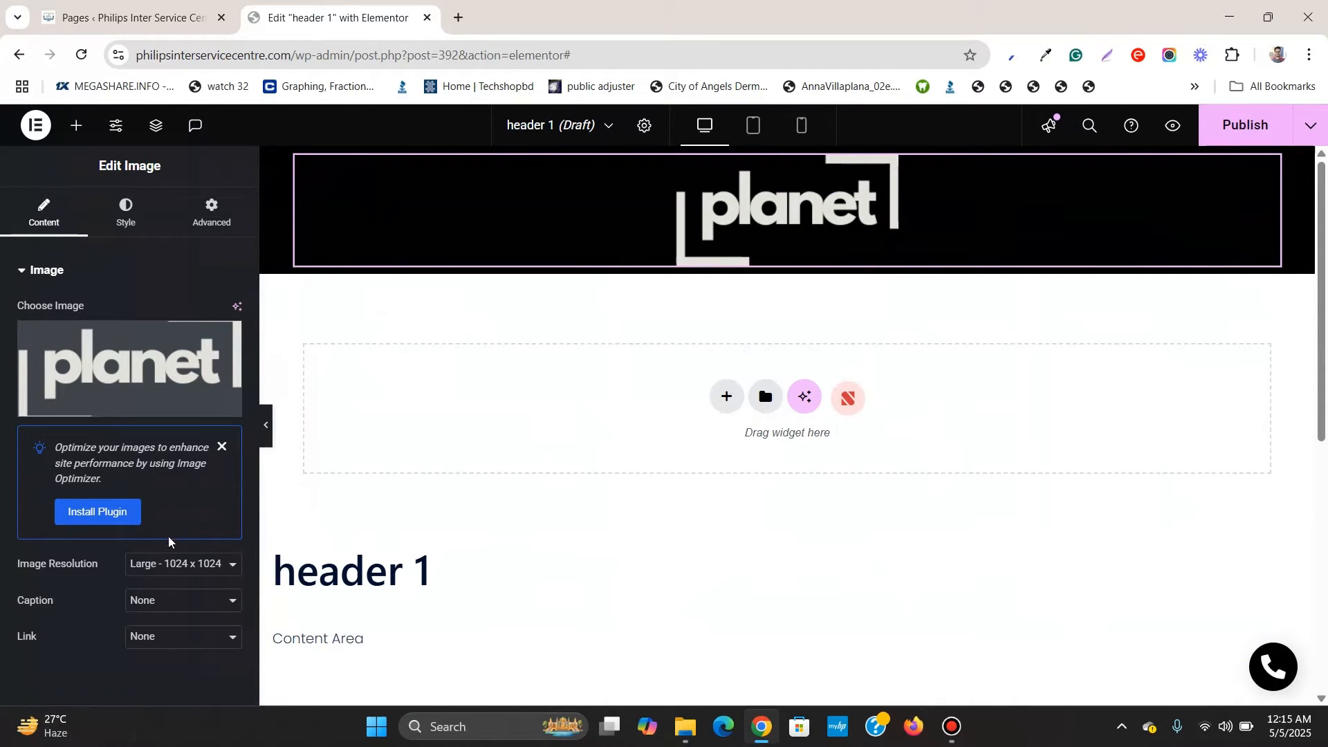
# Link the logo image to a custom URL that uses the Site URL dynamic tag.
pyautogui.click(220, 644)
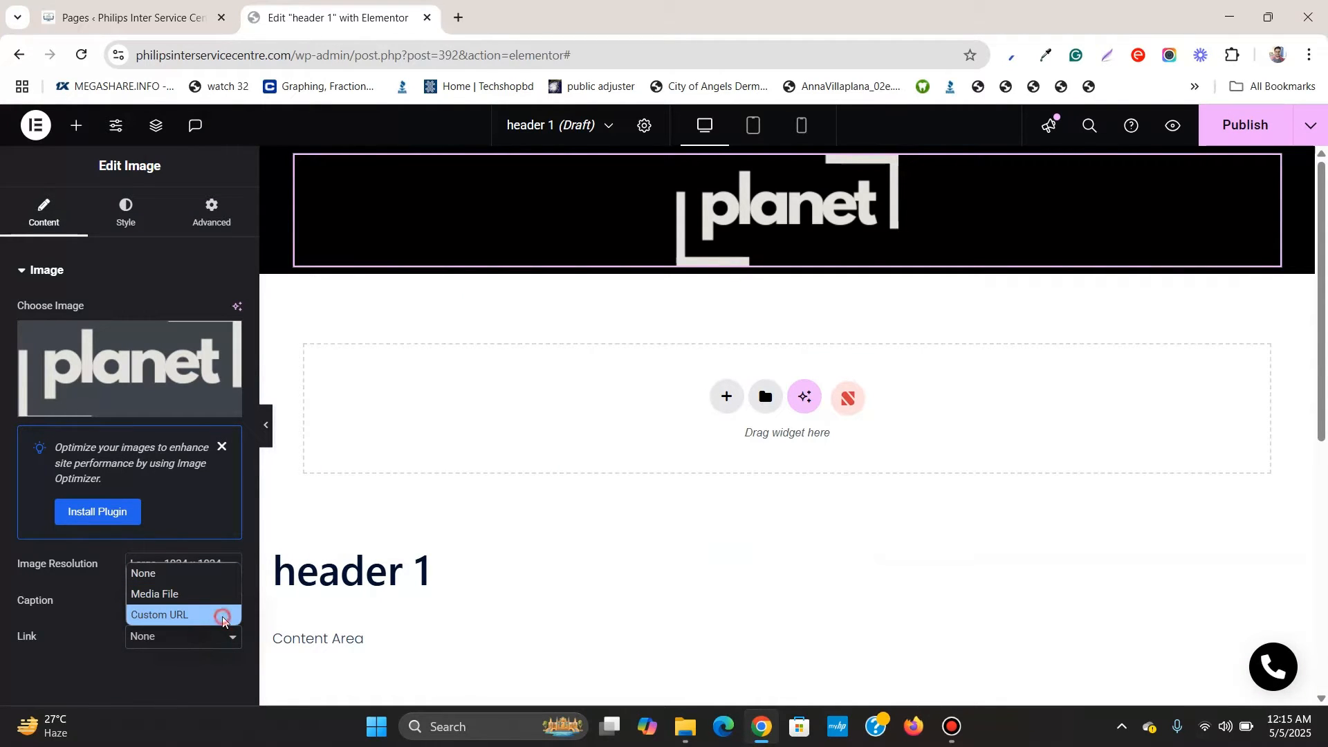
pyautogui.click(223, 621)
pyautogui.scroll(-2, 219, 562)
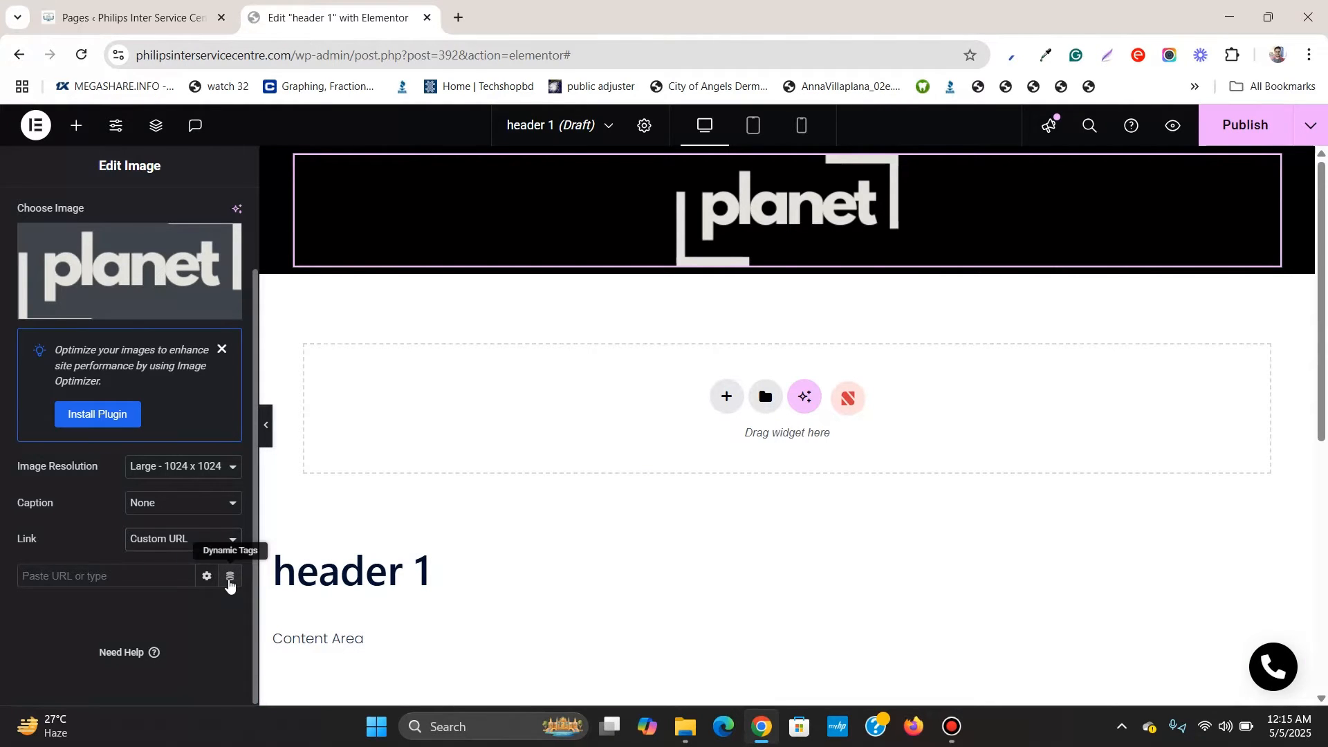
pyautogui.click(230, 585)
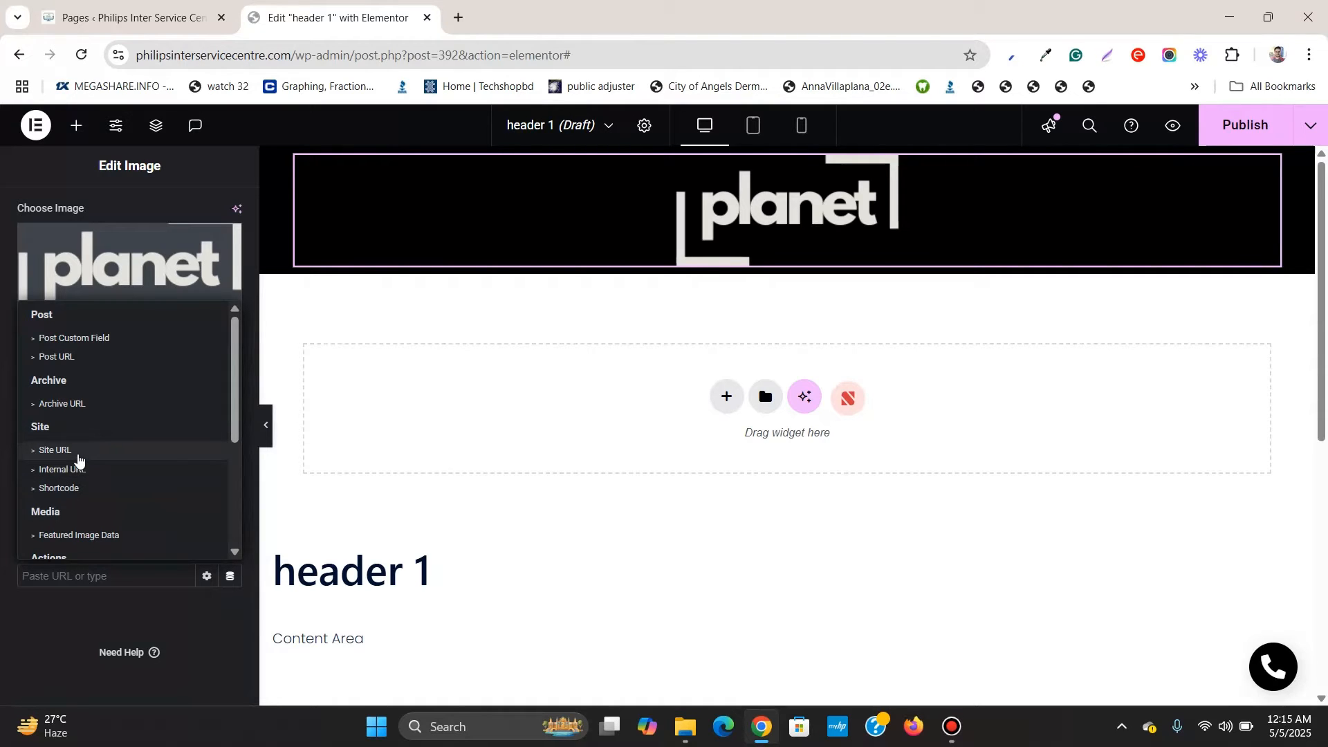
pyautogui.click(186, 621)
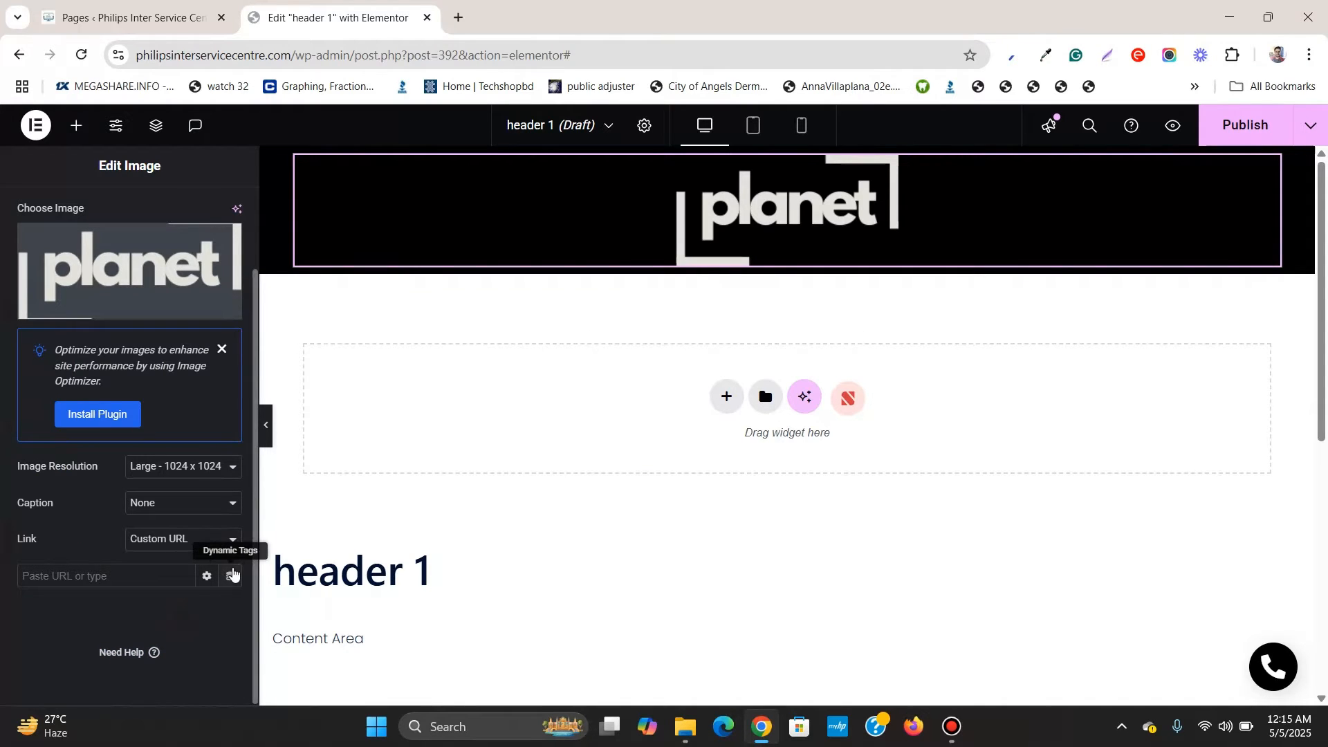
pyautogui.click(231, 574)
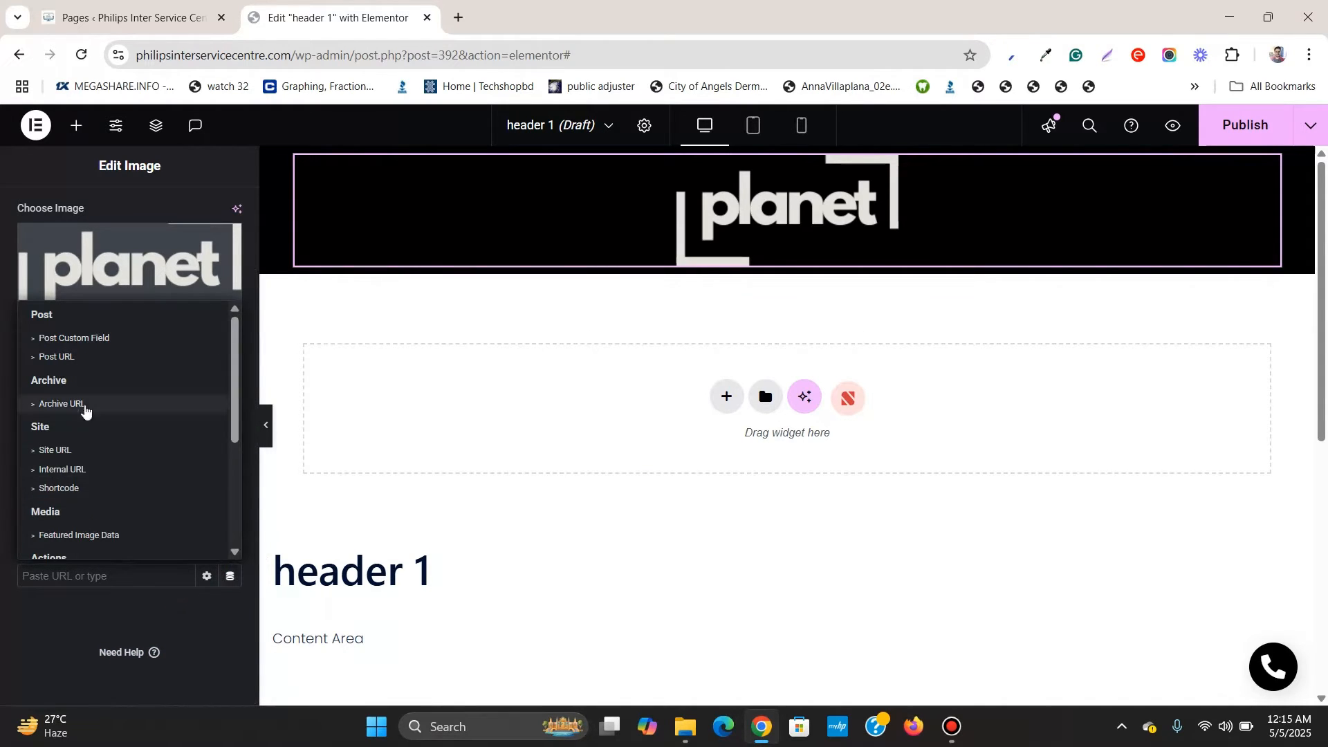
pyautogui.click(102, 460)
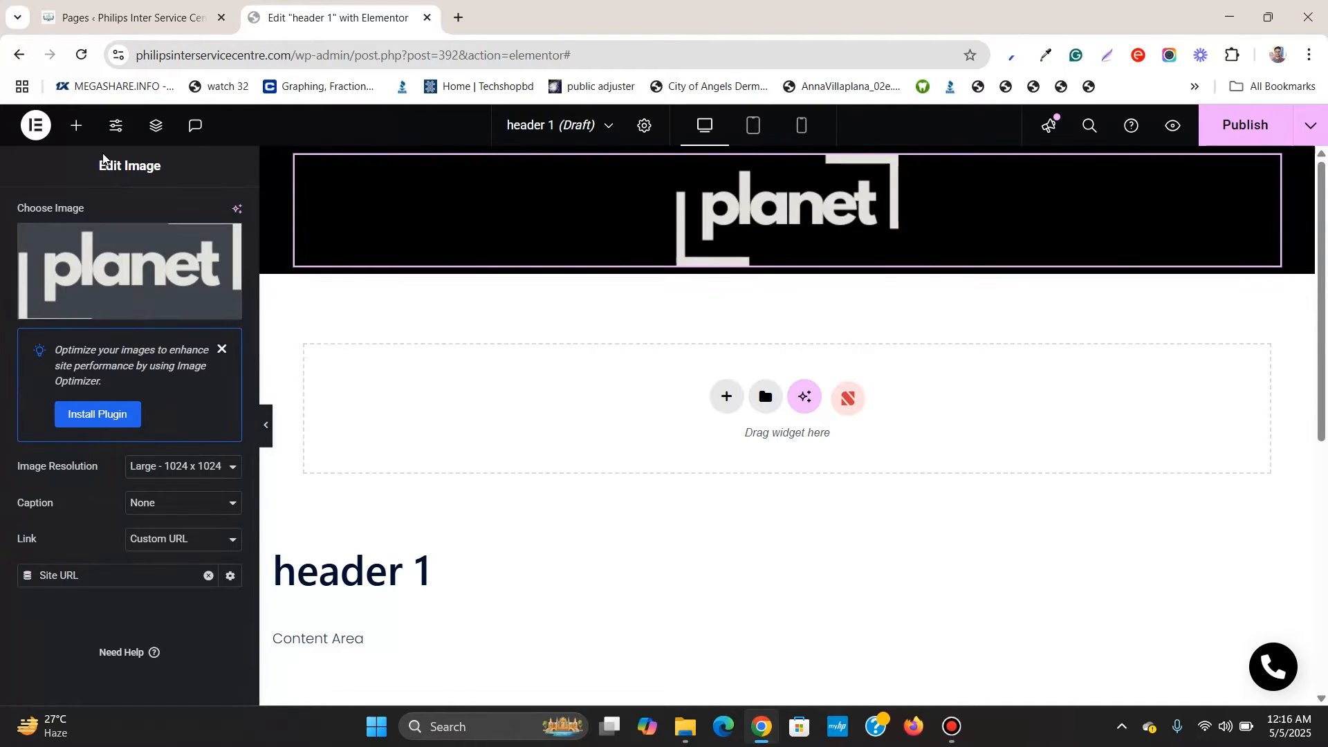
# Add a WordPress Menu widget to the black container, below the logo.
pyautogui.click(76, 125)
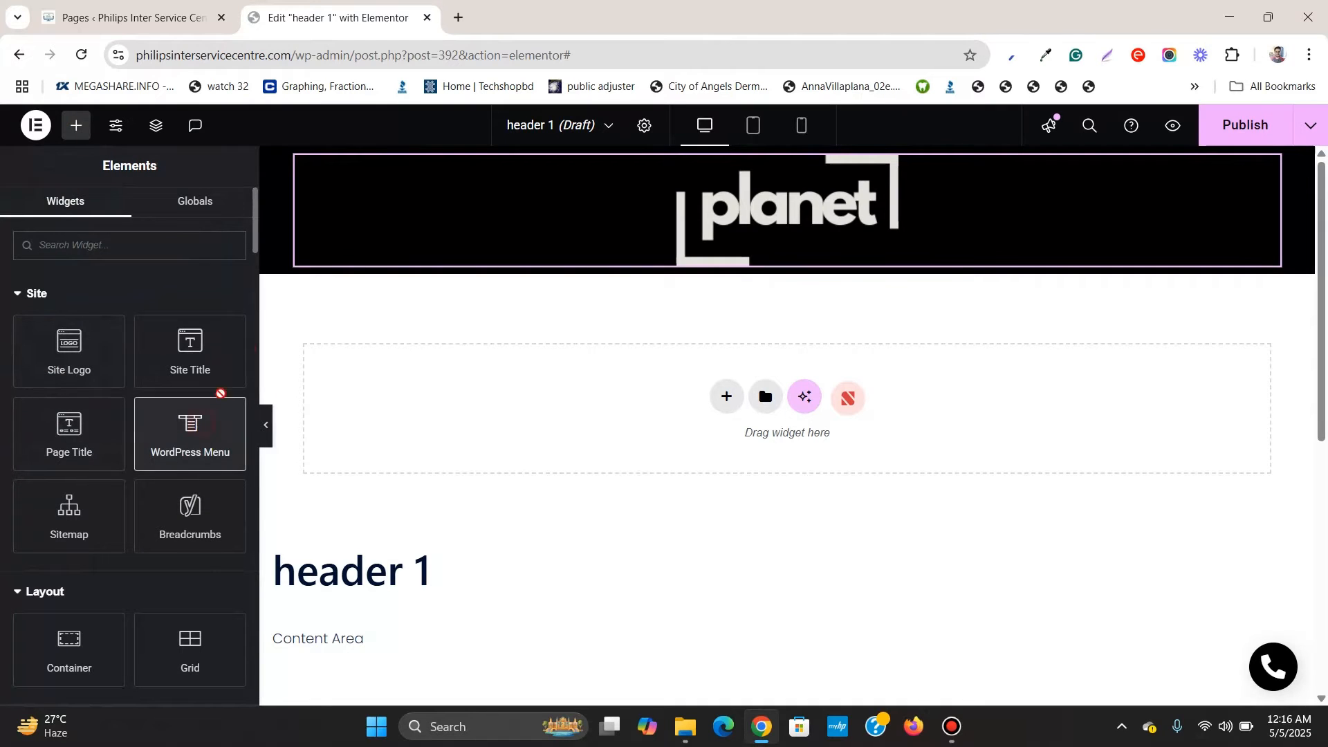
pyautogui.moveTo(198, 422); pyautogui.dragTo(542, 222)
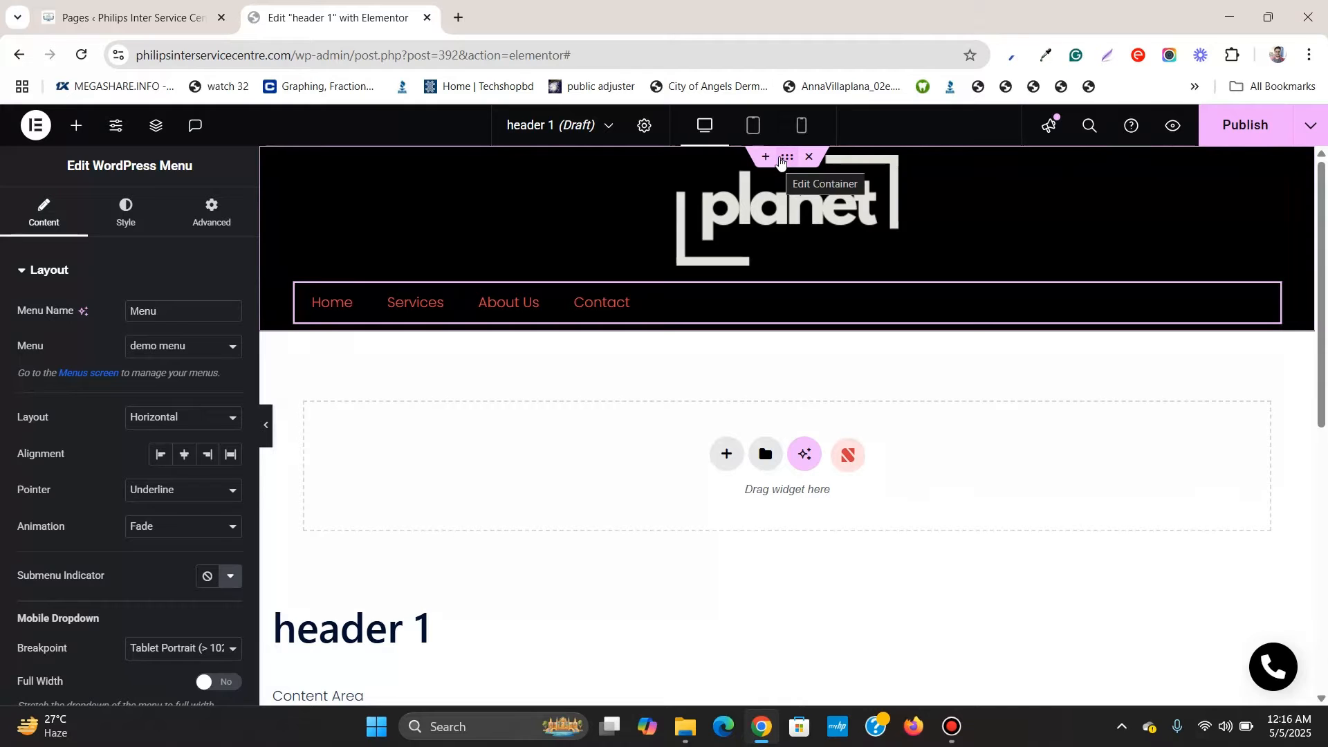
# Lay out the black container's items as a horizontal row, vertically centered, with Space Between justification.
pyautogui.click(786, 158)
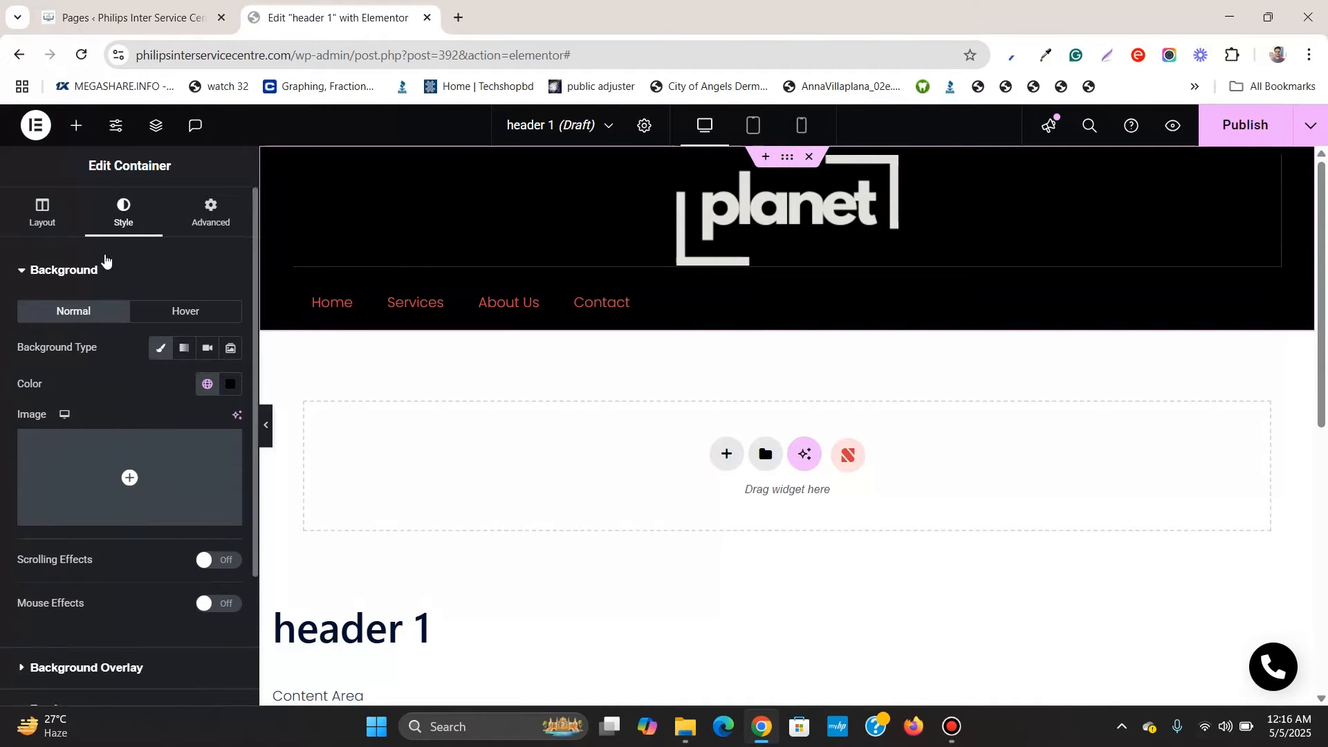
pyautogui.click(40, 201)
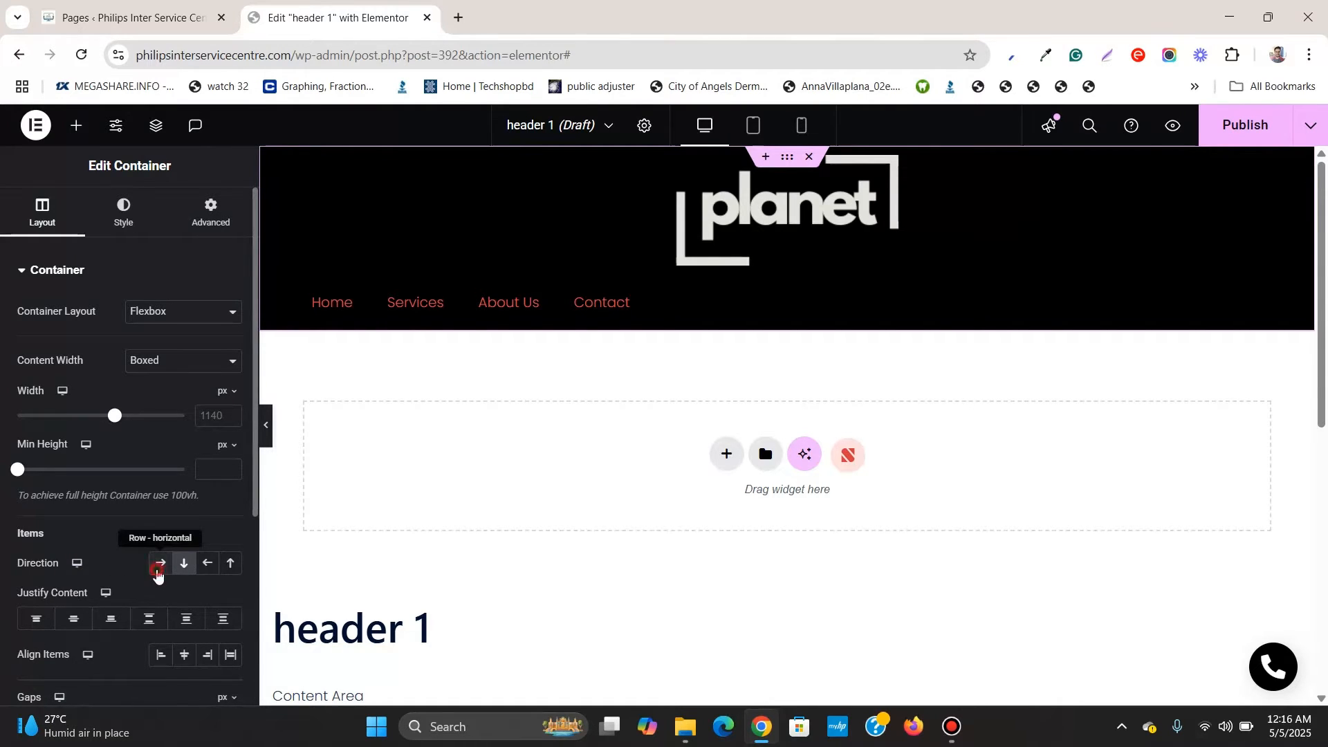
pyautogui.click(158, 576)
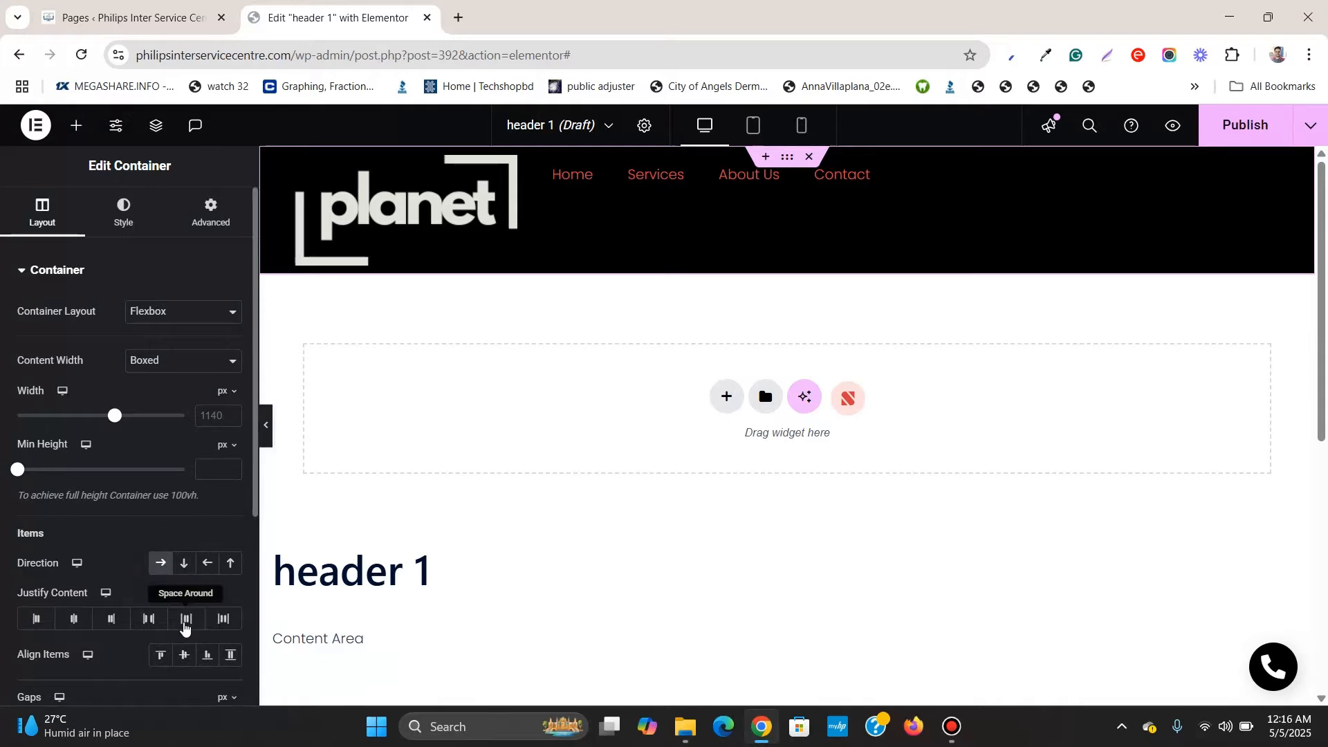
pyautogui.click(186, 657)
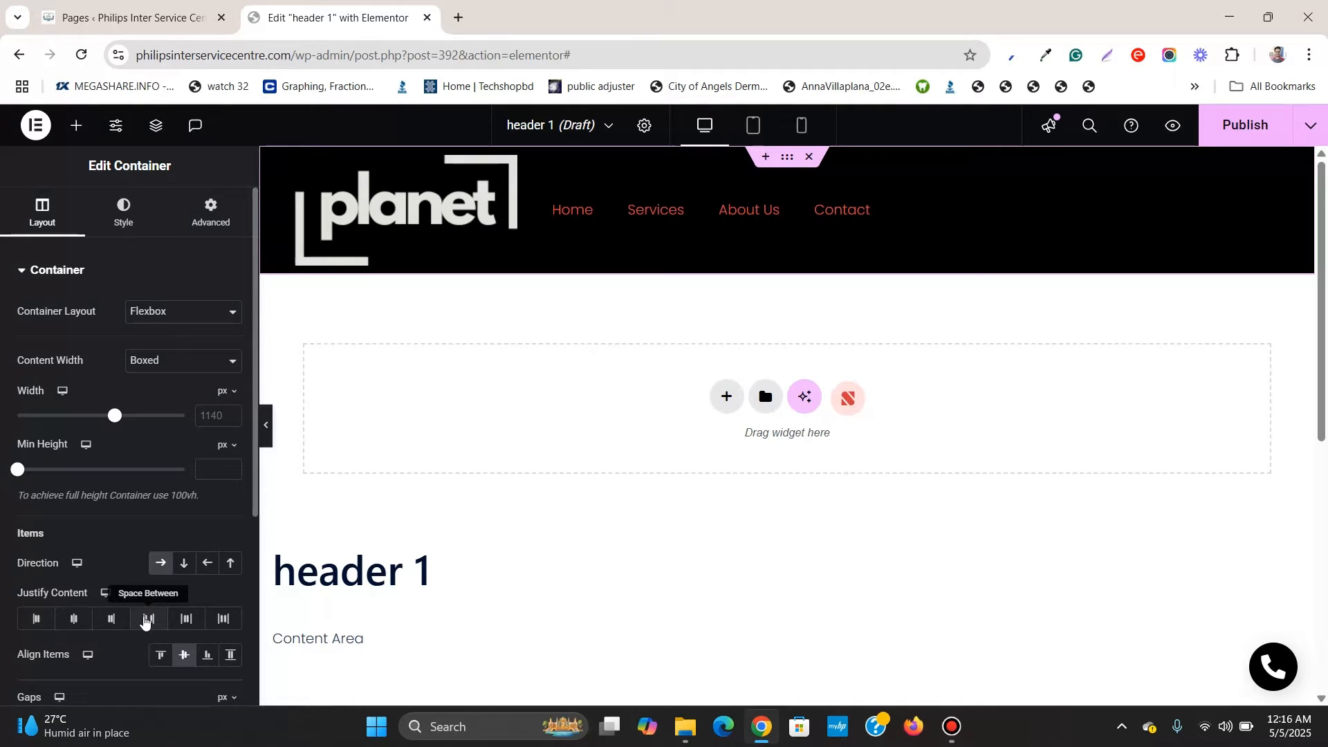
pyautogui.click(145, 620)
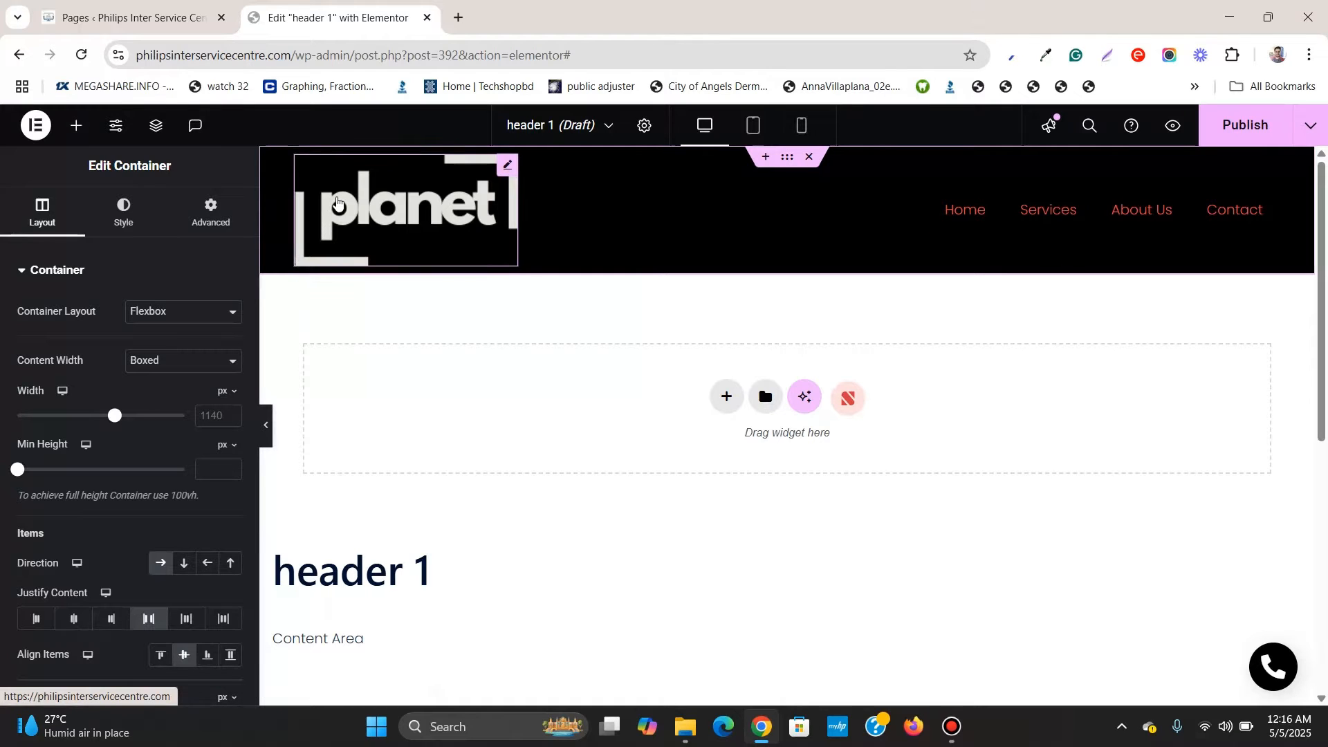
# Set the logo image's width to 140 px.
pyautogui.click(341, 201)
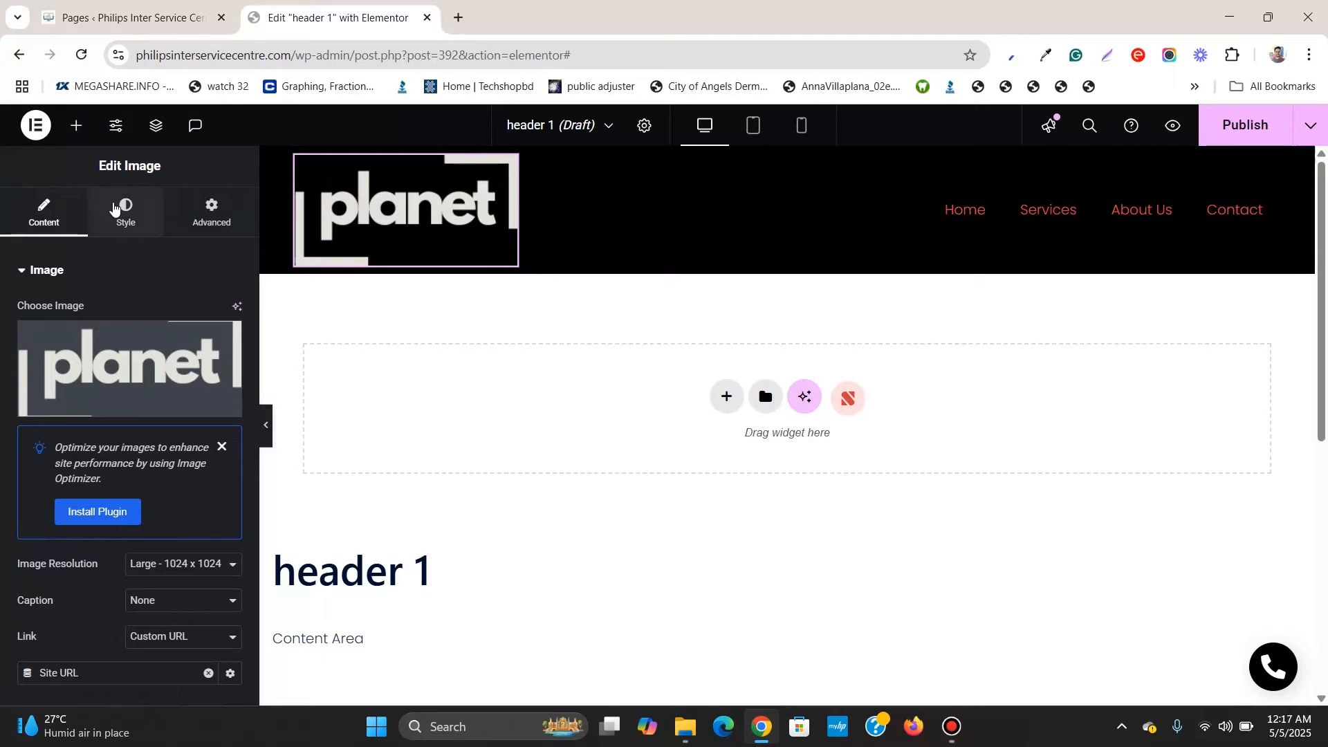
pyautogui.click(114, 209)
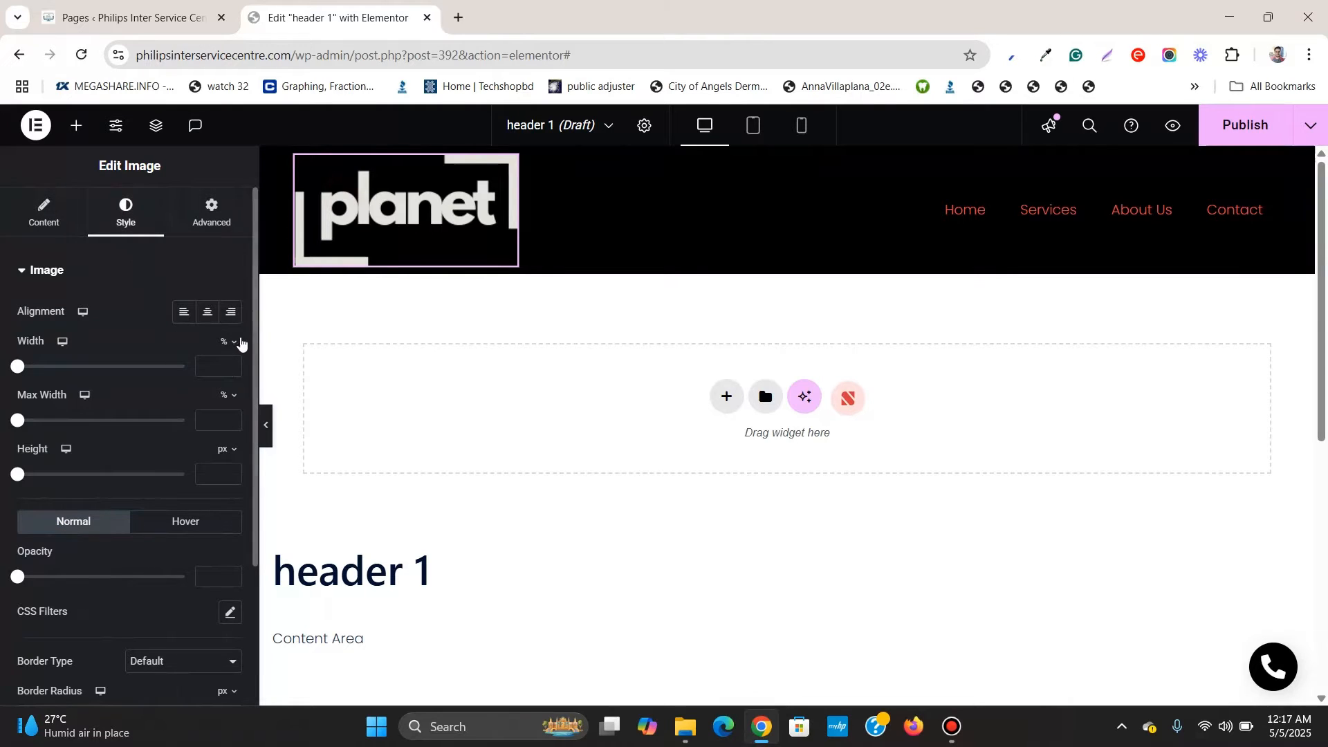
pyautogui.click(233, 341)
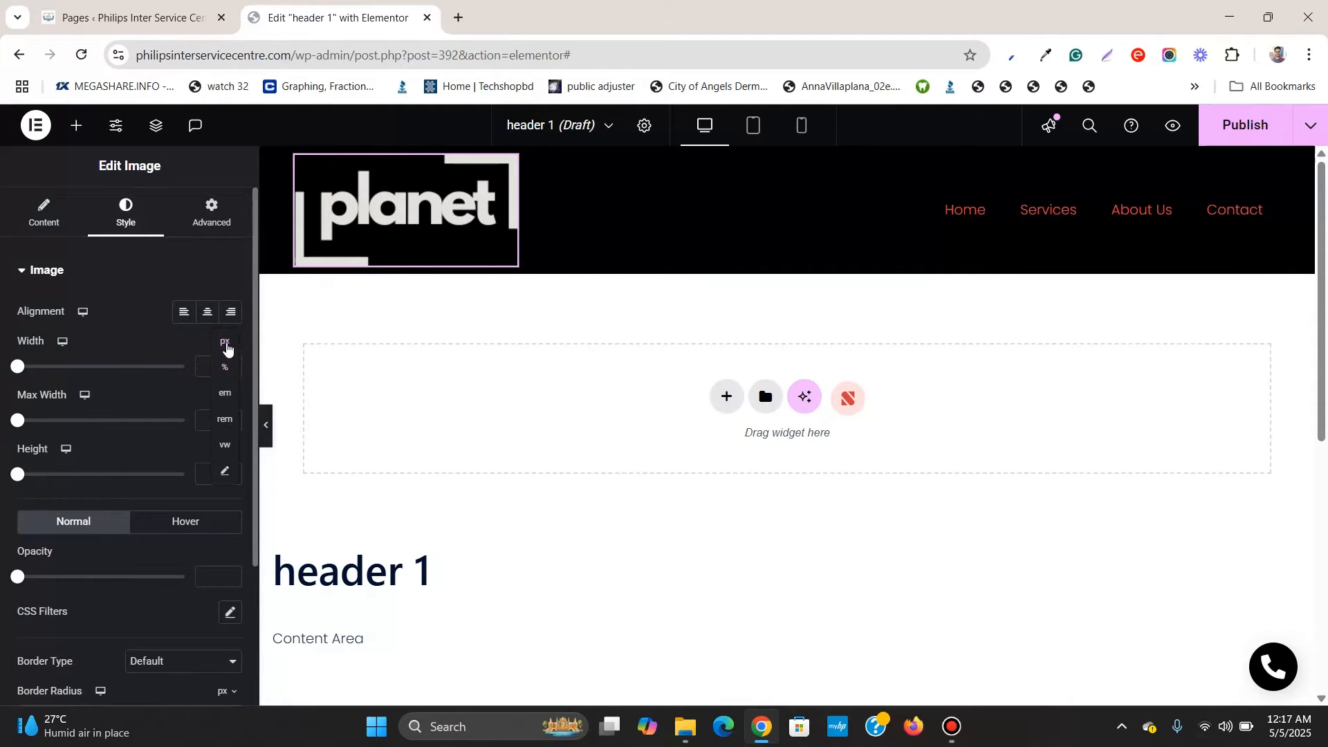
pyautogui.click(227, 346)
pyautogui.click(208, 368)
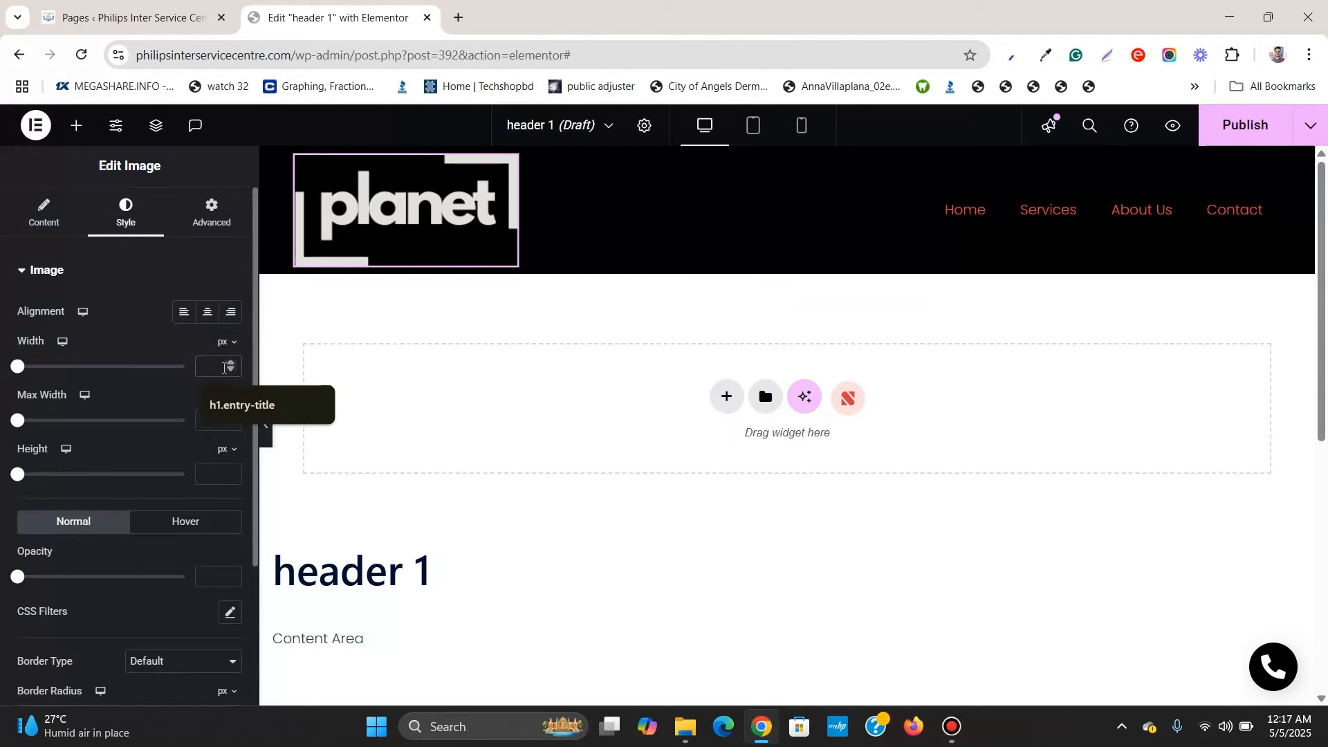
pyautogui.write('14')
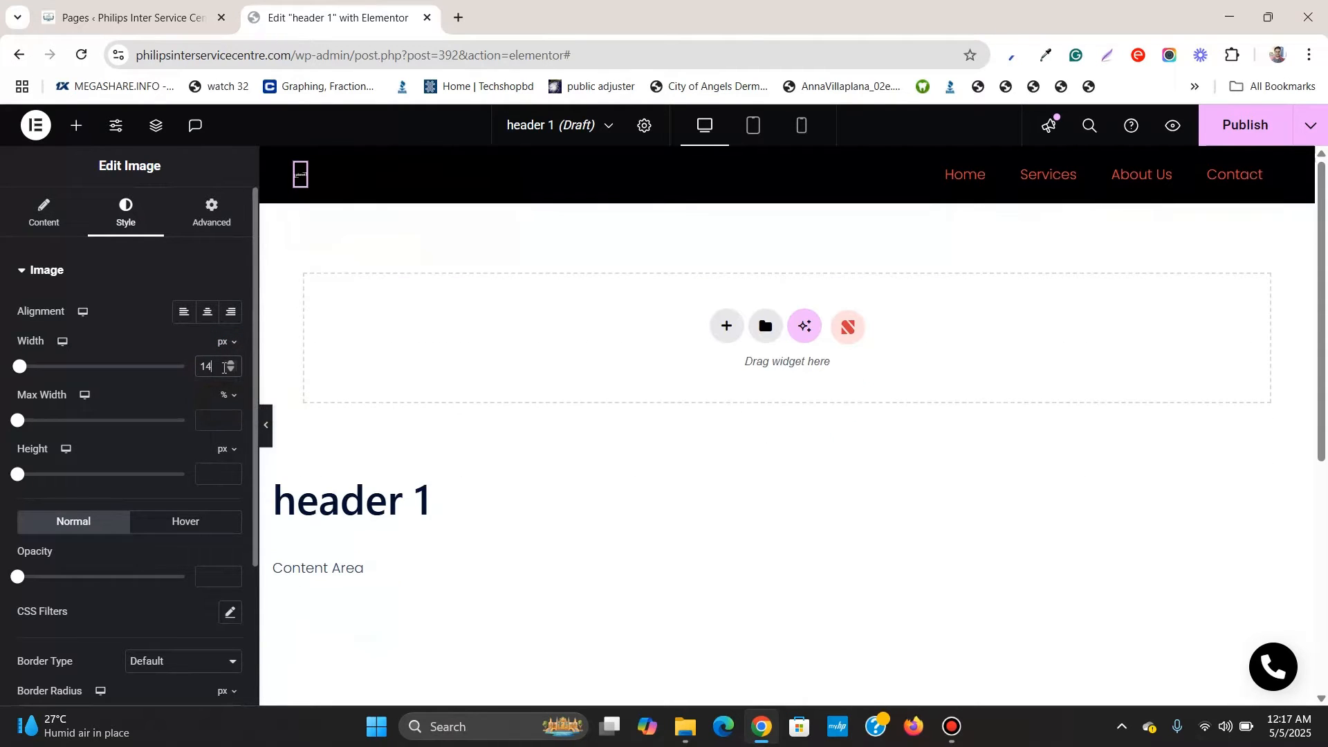
pyautogui.write('0')
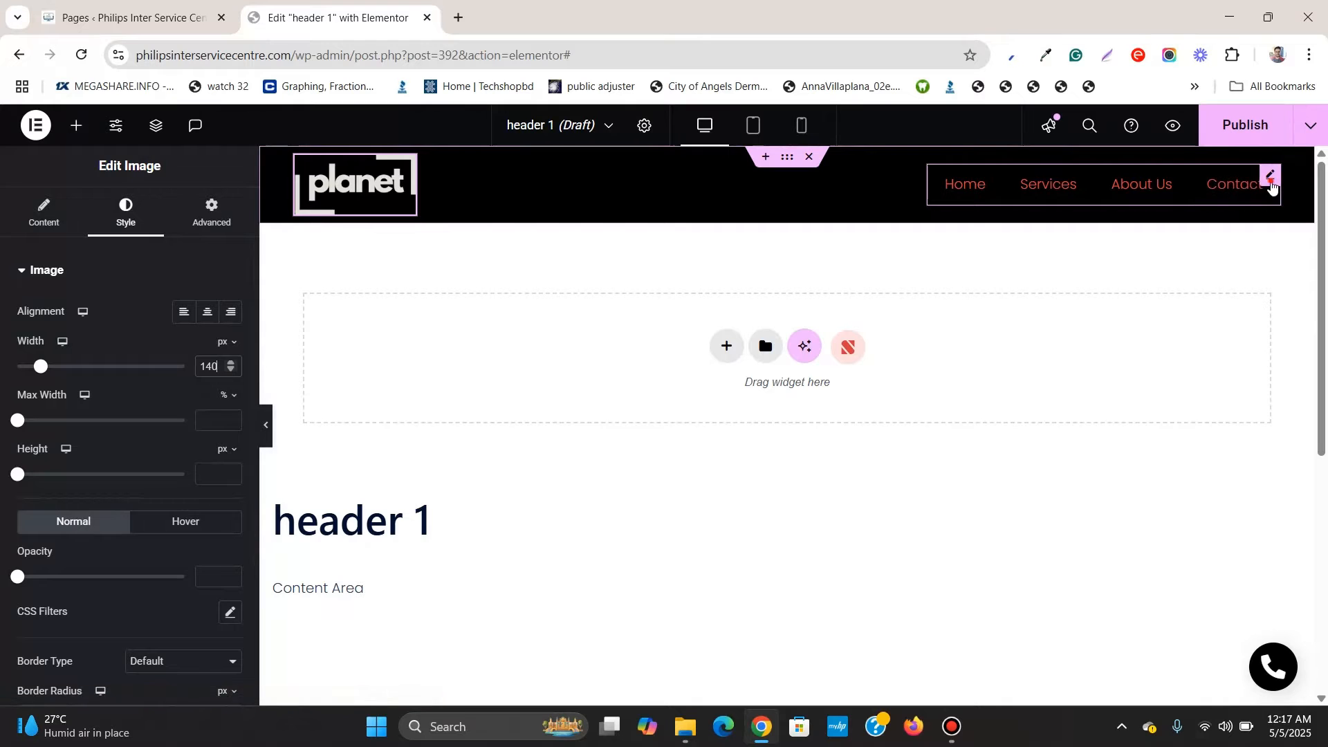
# Set the WordPress Menu's normal text color to the global white.
pyautogui.click(1267, 181)
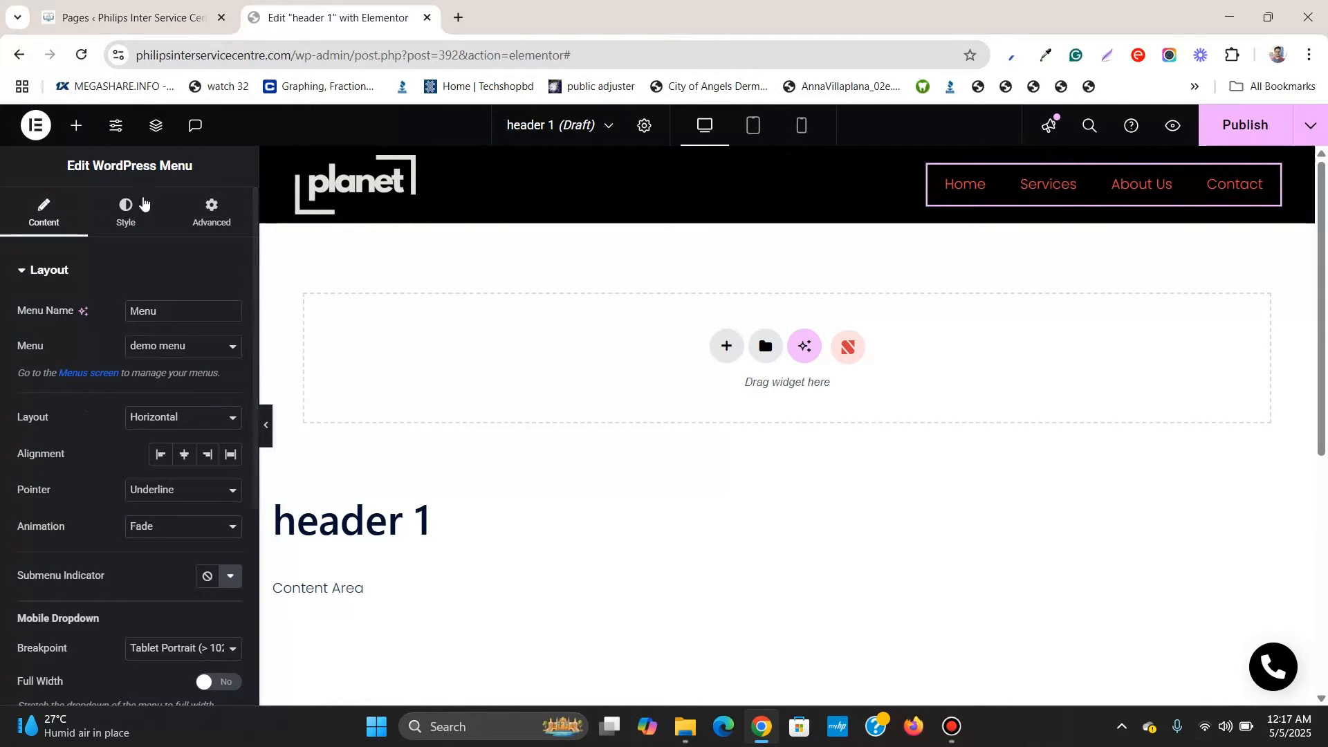
pyautogui.click(137, 238)
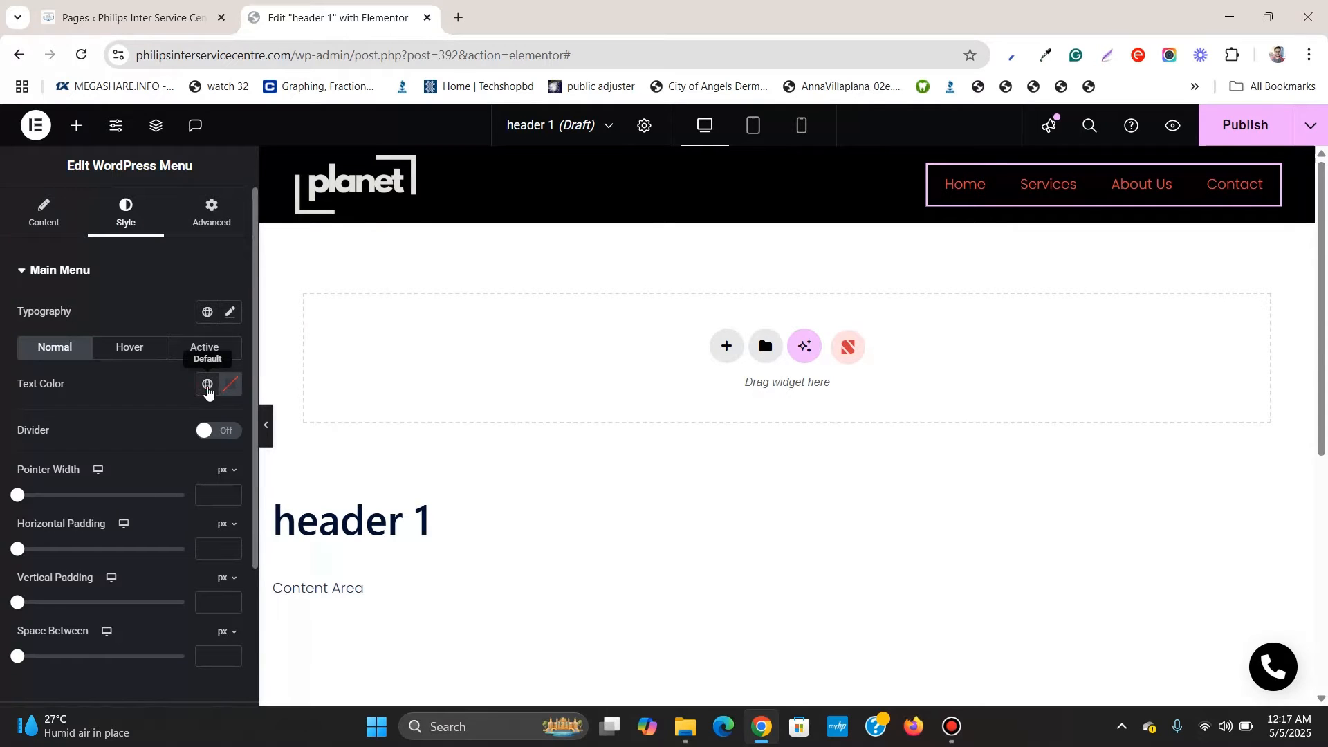
pyautogui.click(207, 384)
pyautogui.scroll(-5, 118, 498)
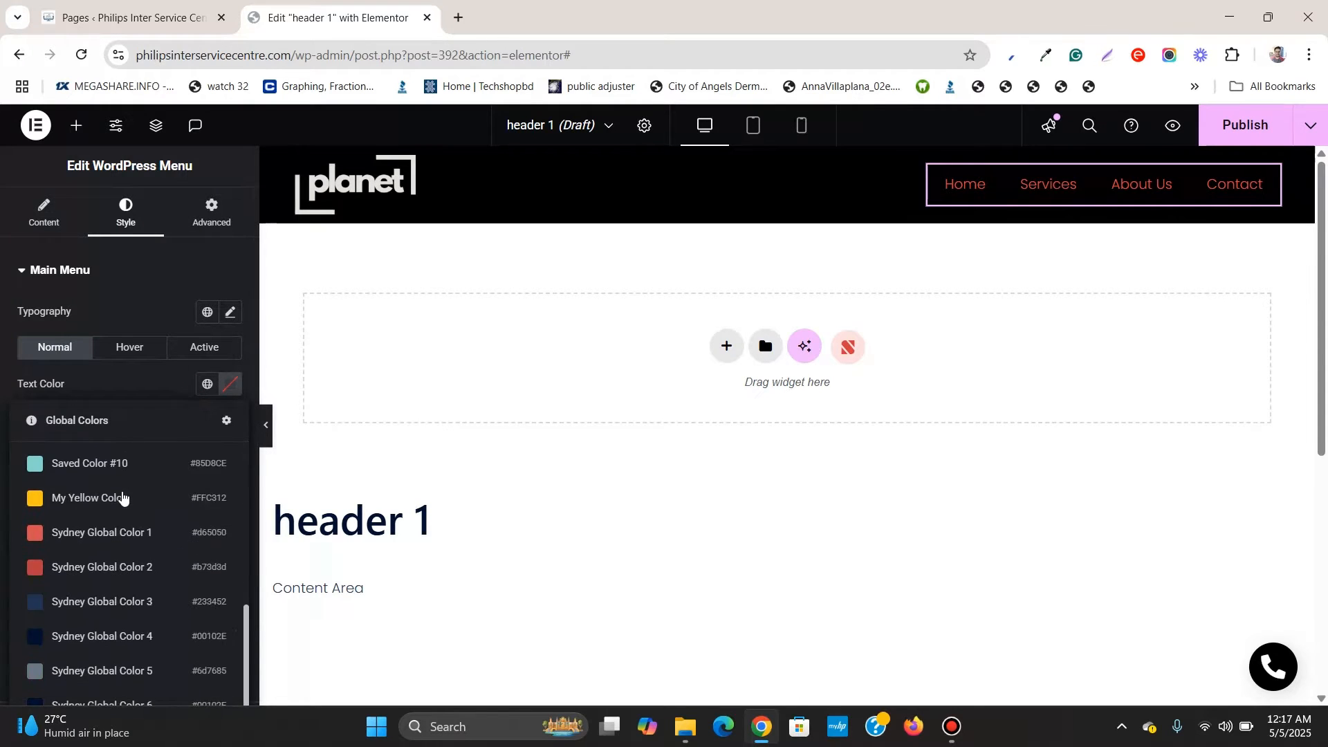
pyautogui.scroll(3, 119, 498)
pyautogui.click(118, 574)
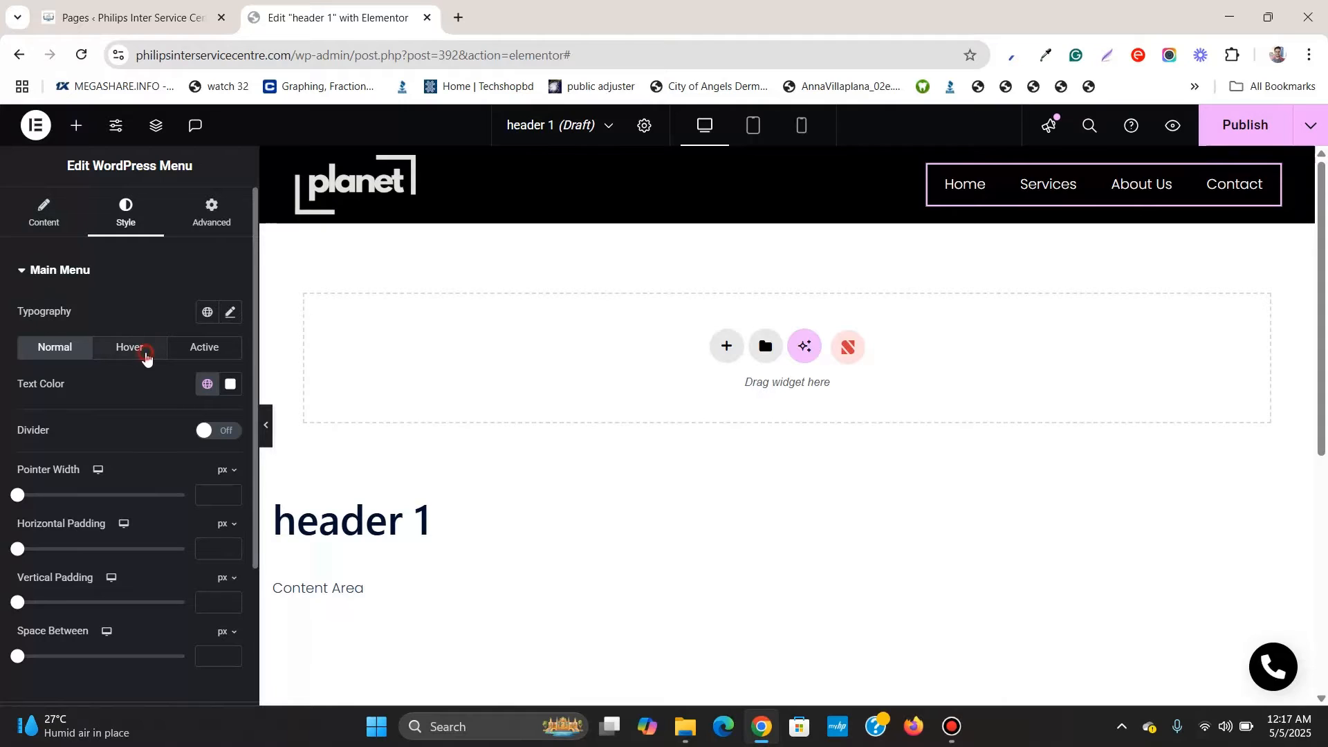
# Set the menu's hover text color to the global color dark orange.
pyautogui.click(144, 355)
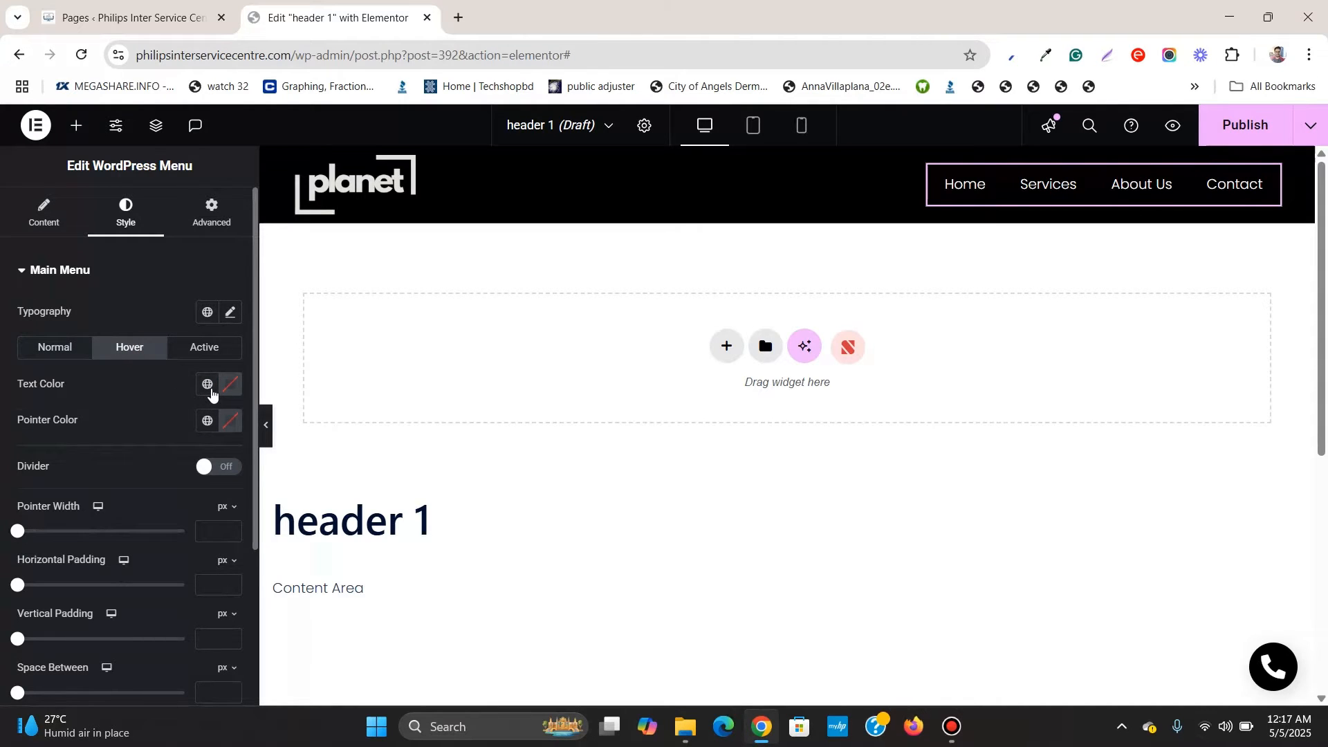
pyautogui.click(210, 390)
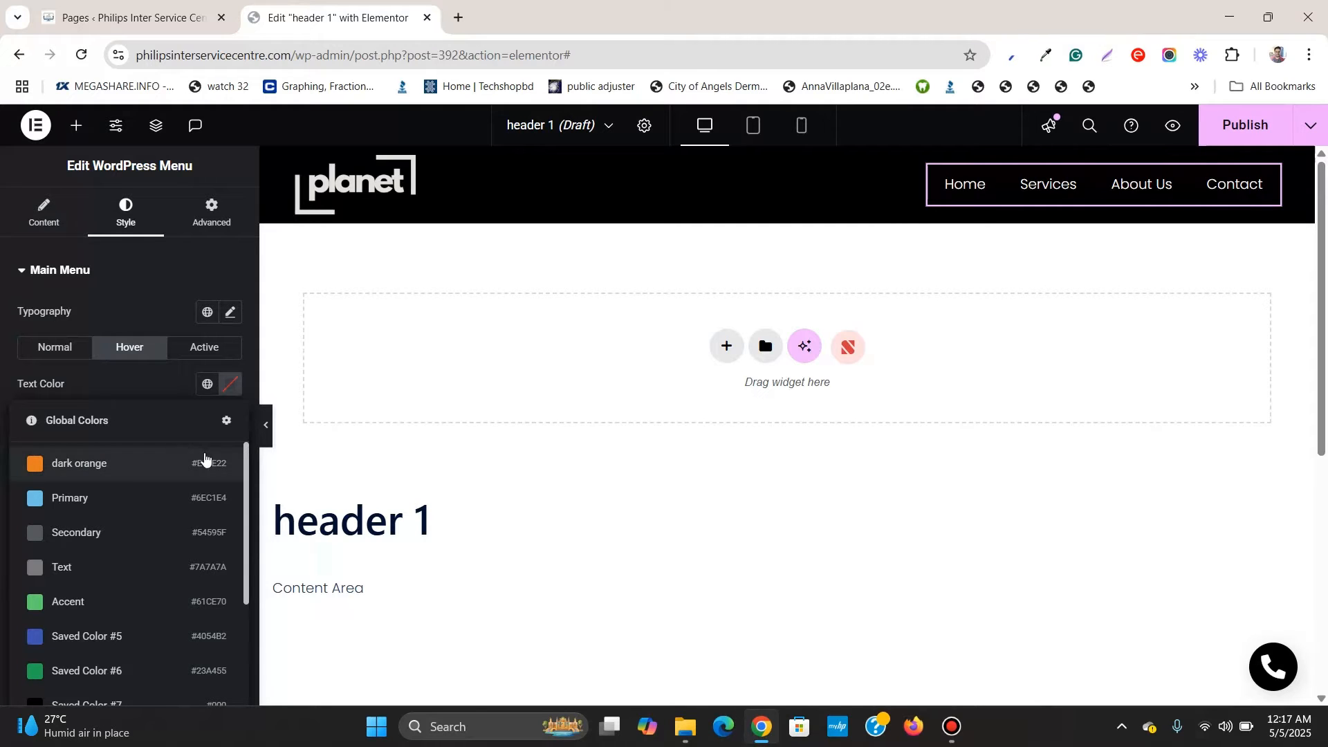
pyautogui.click(201, 461)
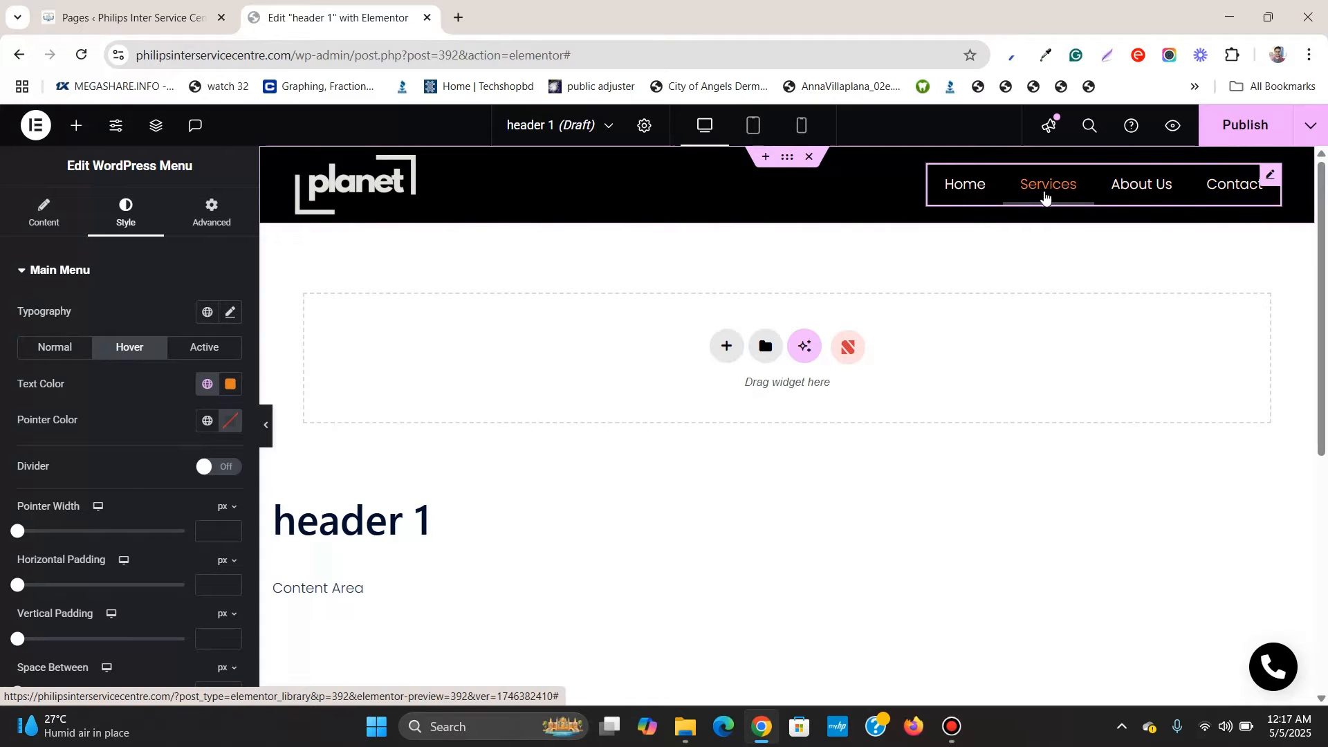
# Set the menu's pointer to None and preview the header at full width.
pyautogui.click(44, 215)
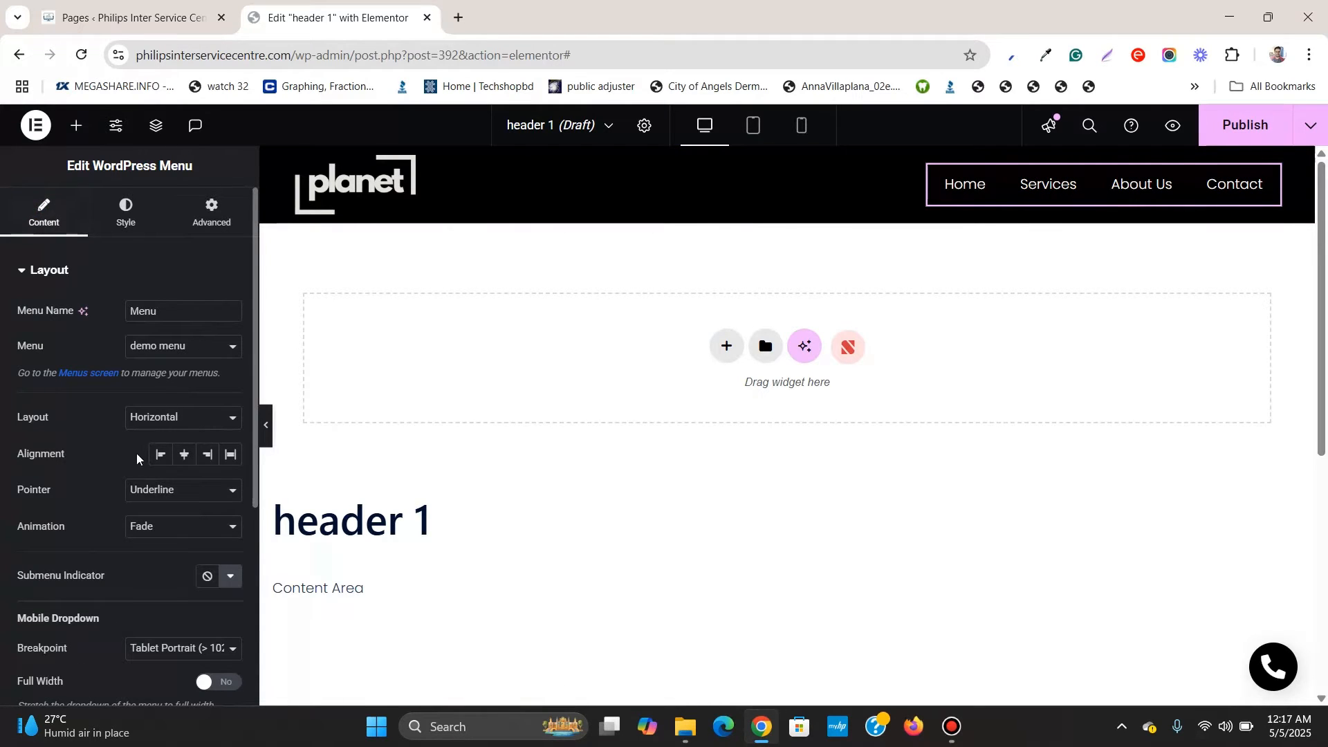
pyautogui.click(176, 491)
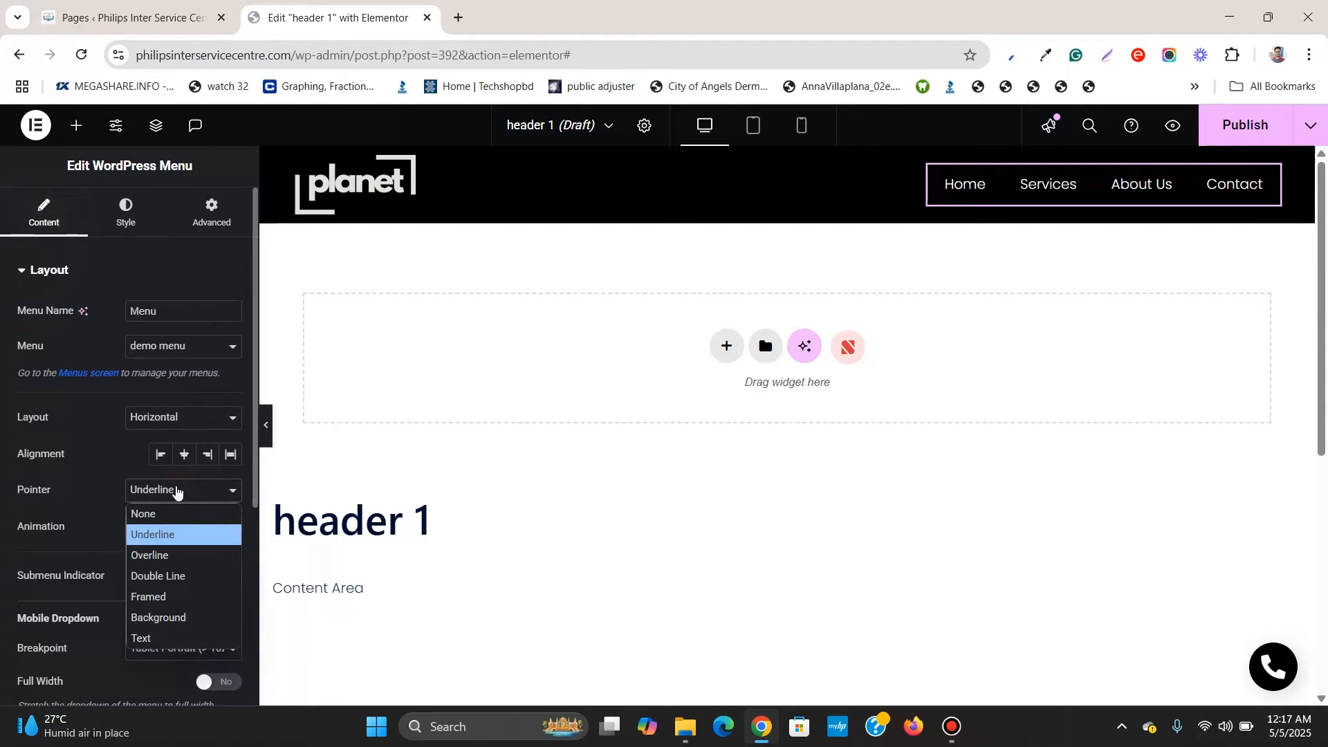
pyautogui.click(176, 513)
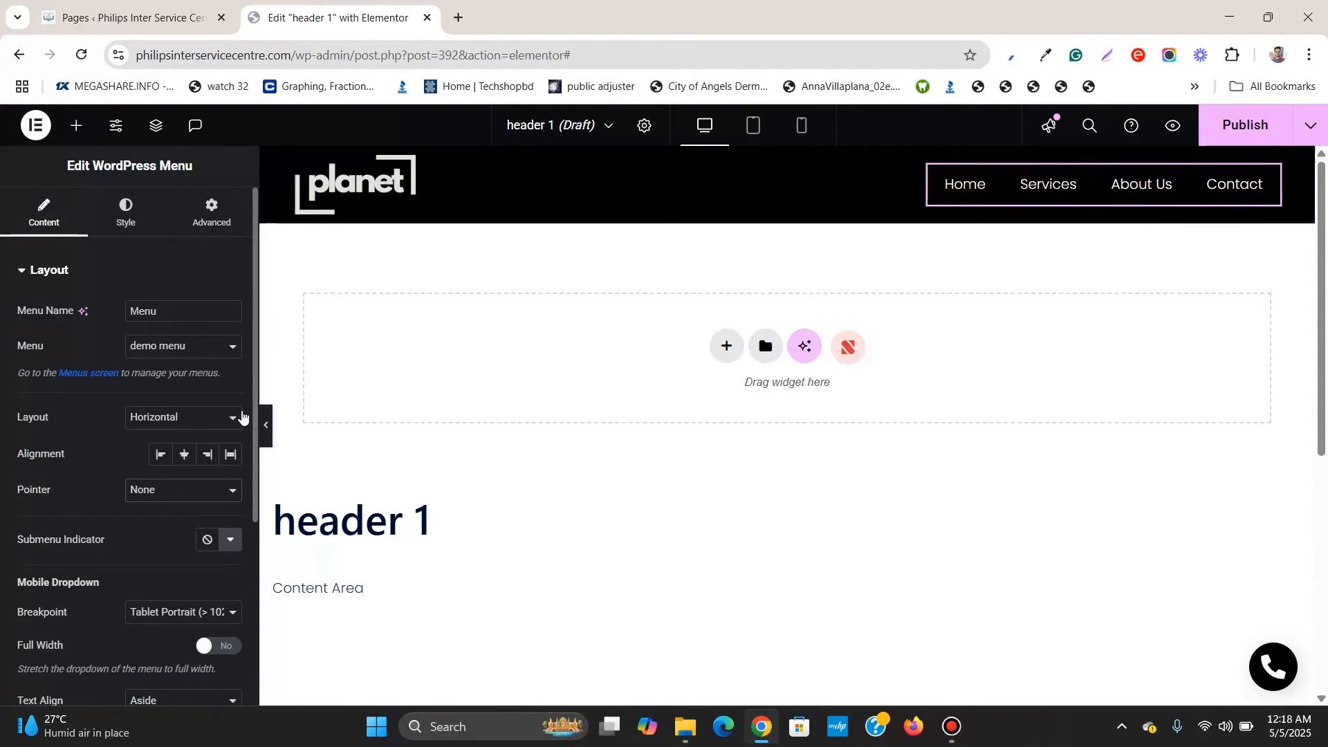
pyautogui.click(266, 425)
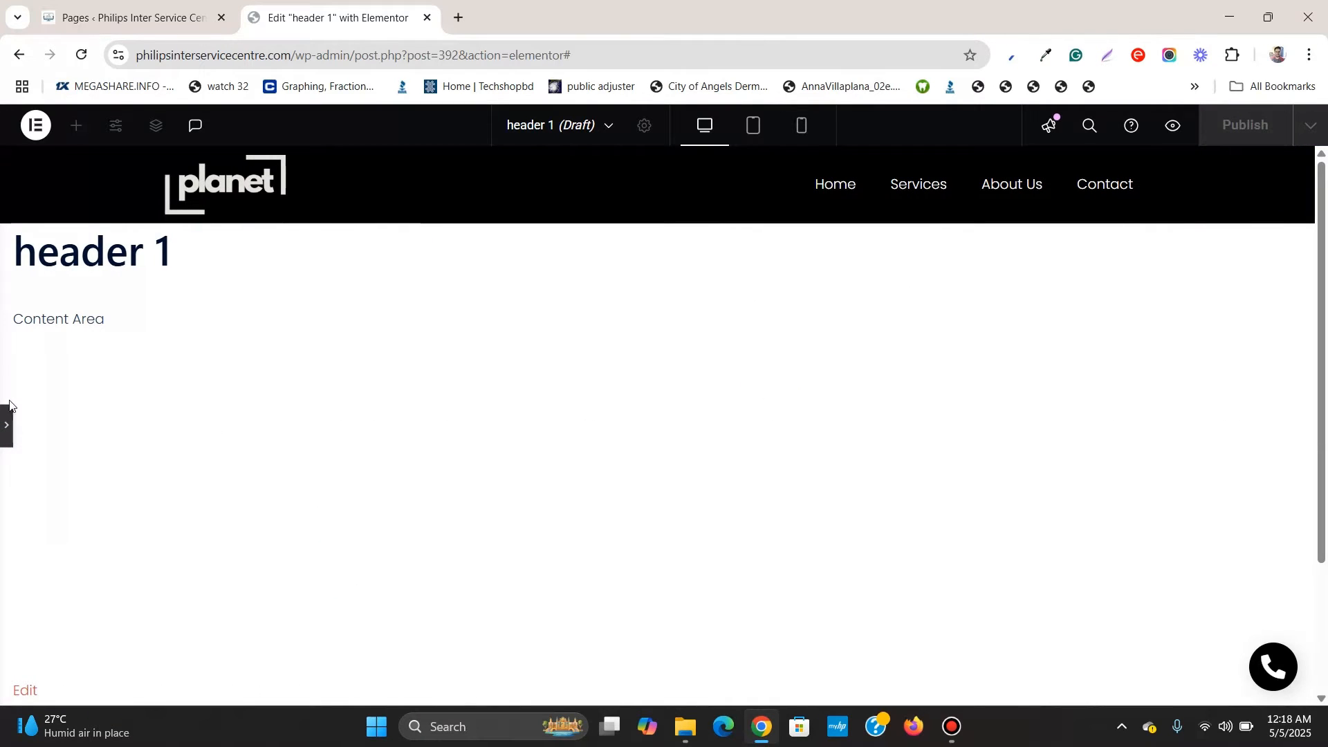
pyautogui.click(7, 425)
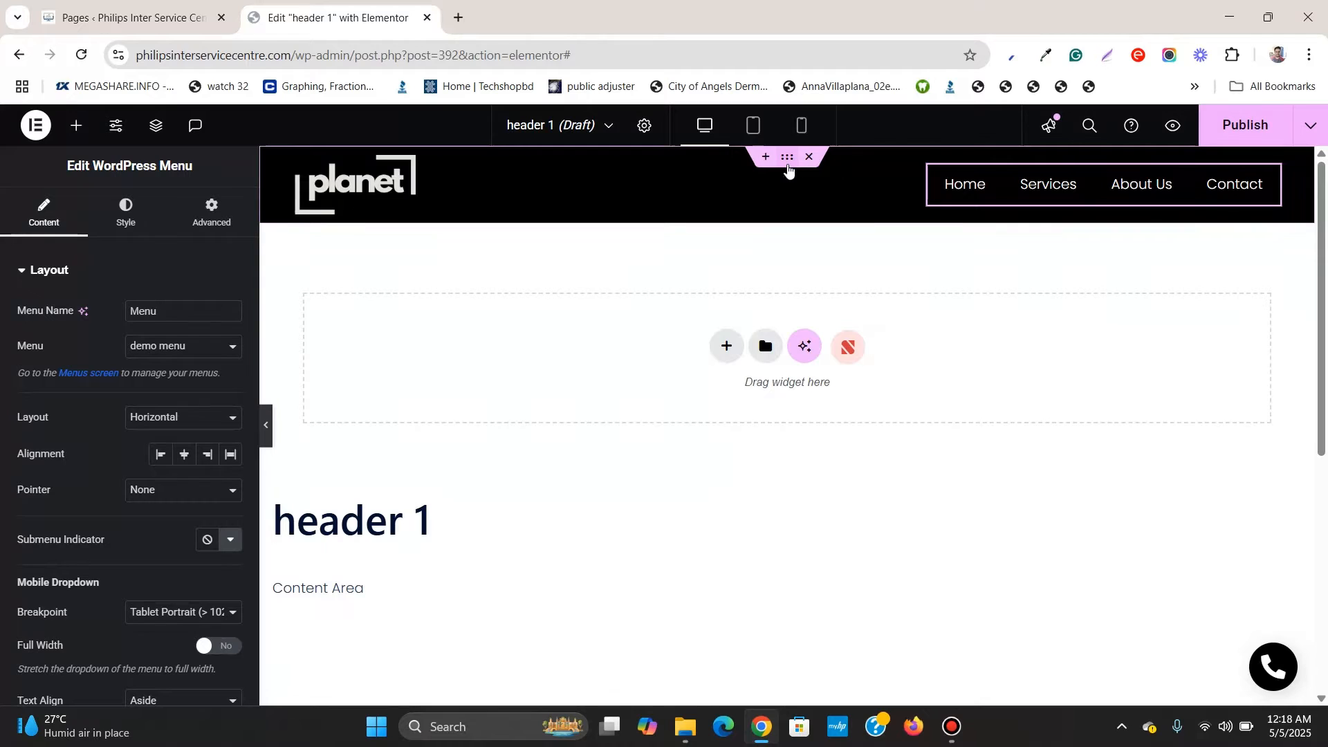
# Set the header container's boxed content width to 1250 px and preview the header at full width.
pyautogui.click(787, 157)
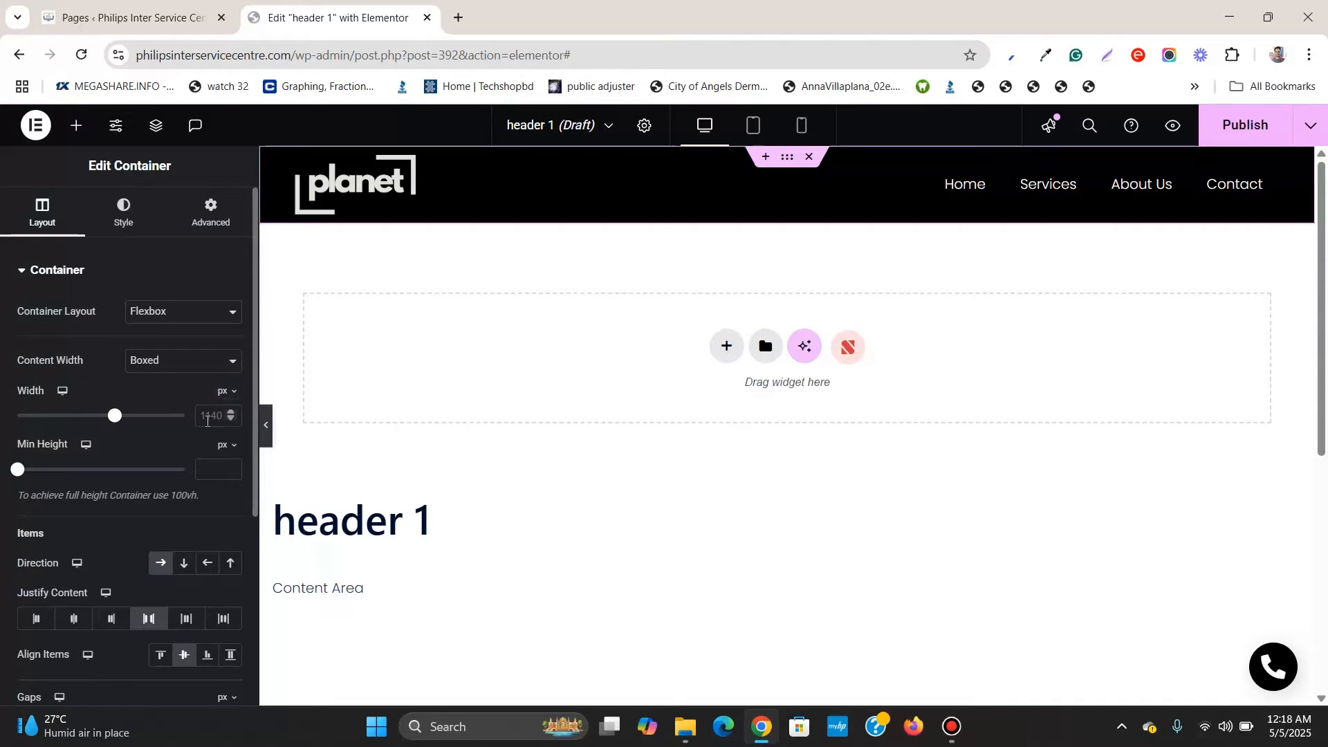
pyautogui.click(206, 418)
pyautogui.write('1250')
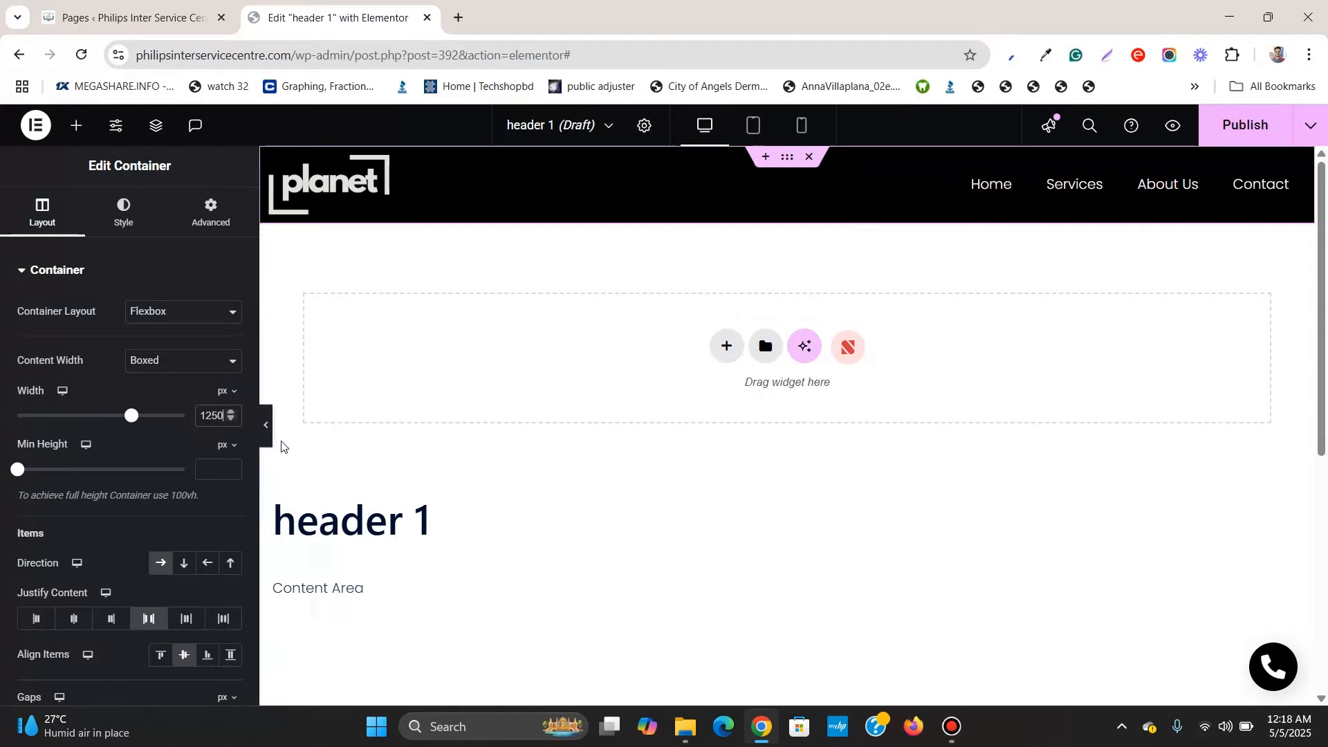
pyautogui.click(267, 425)
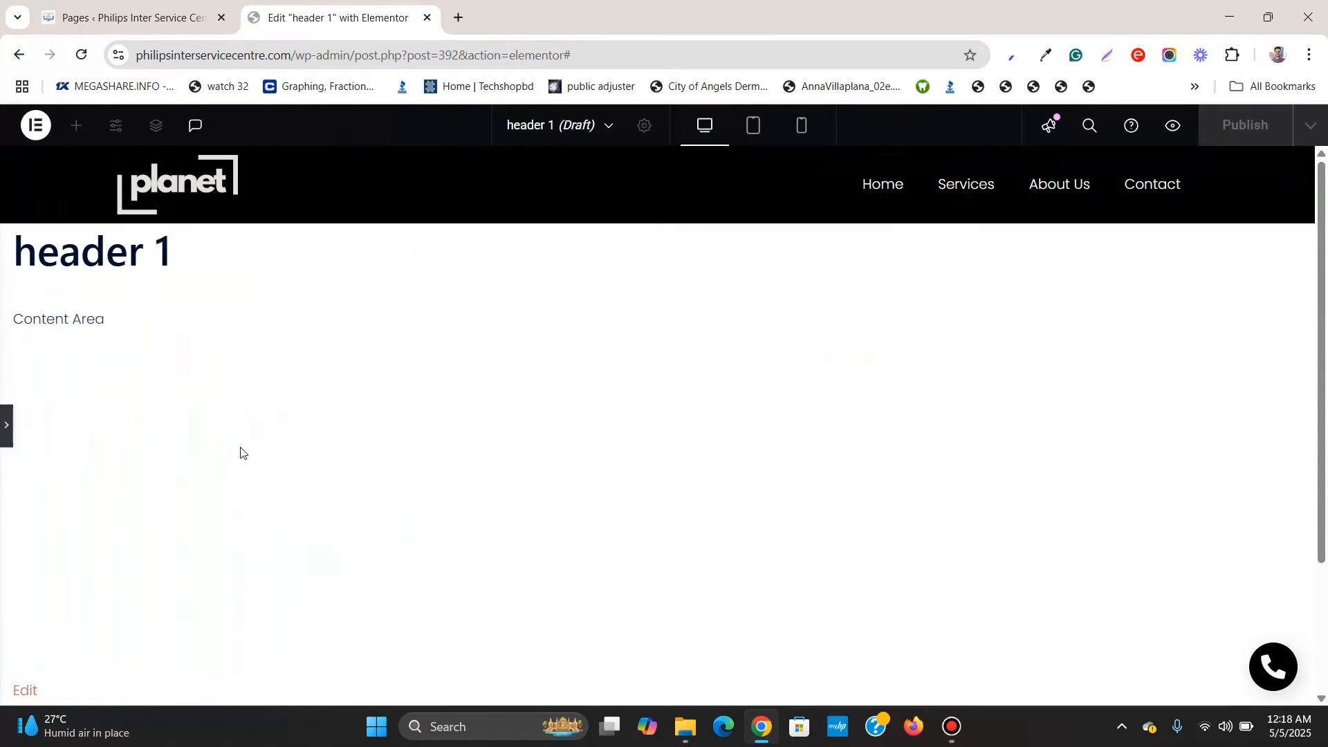
pyautogui.click(4, 432)
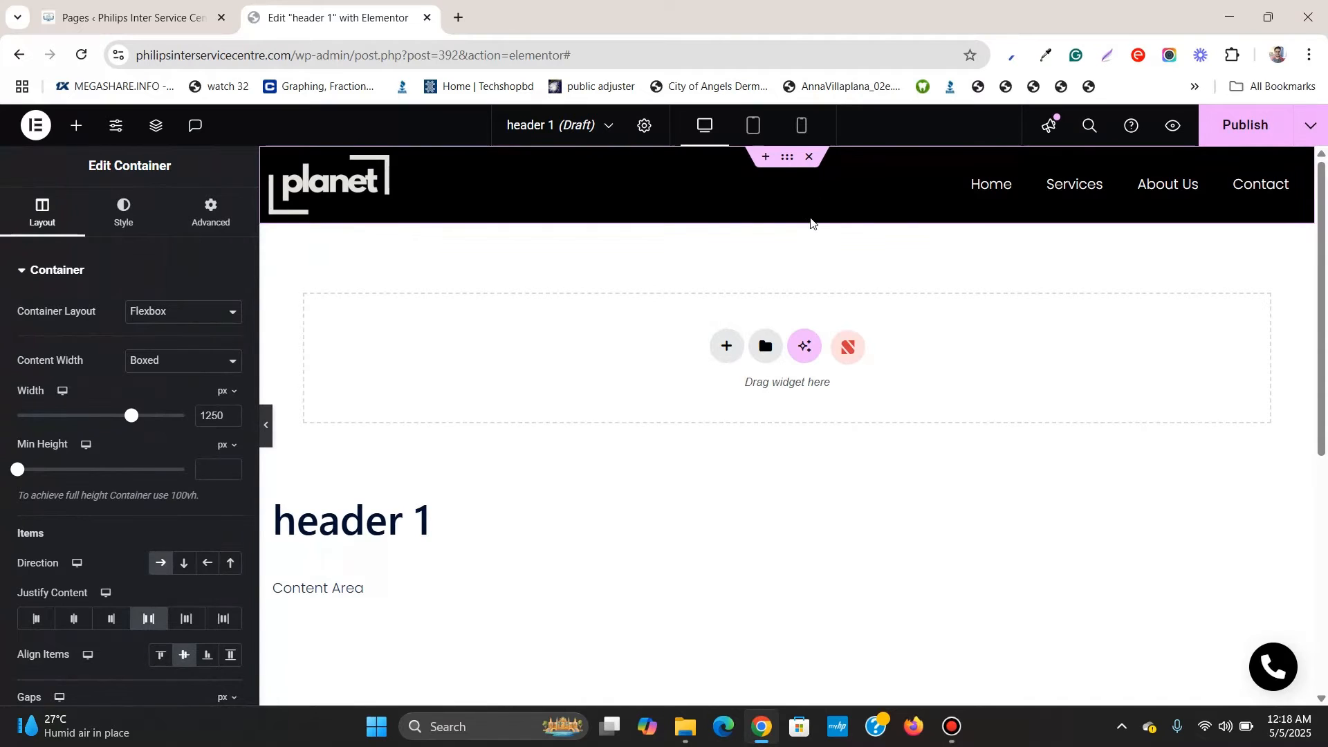
# Preview the header at tablet size and test opening and closing the menu's dropdown.
pyautogui.click(756, 127)
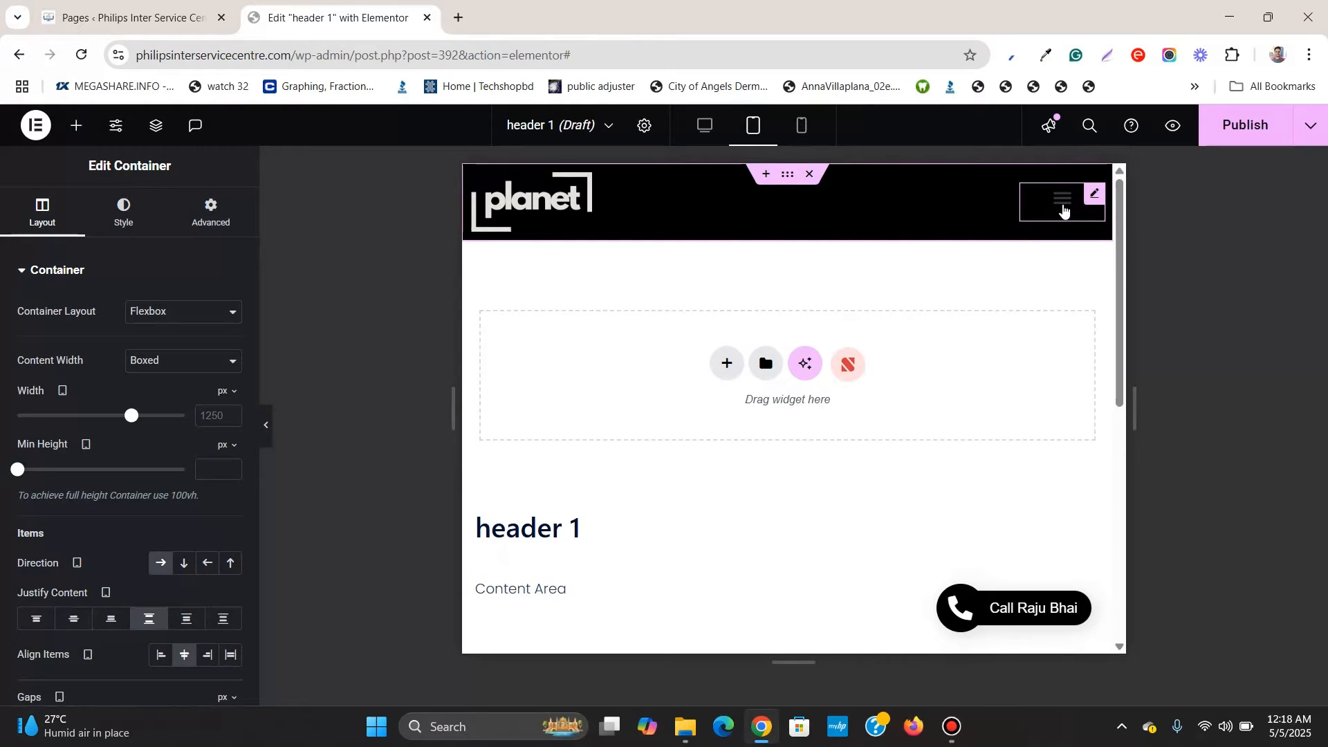
pyautogui.click(1064, 211)
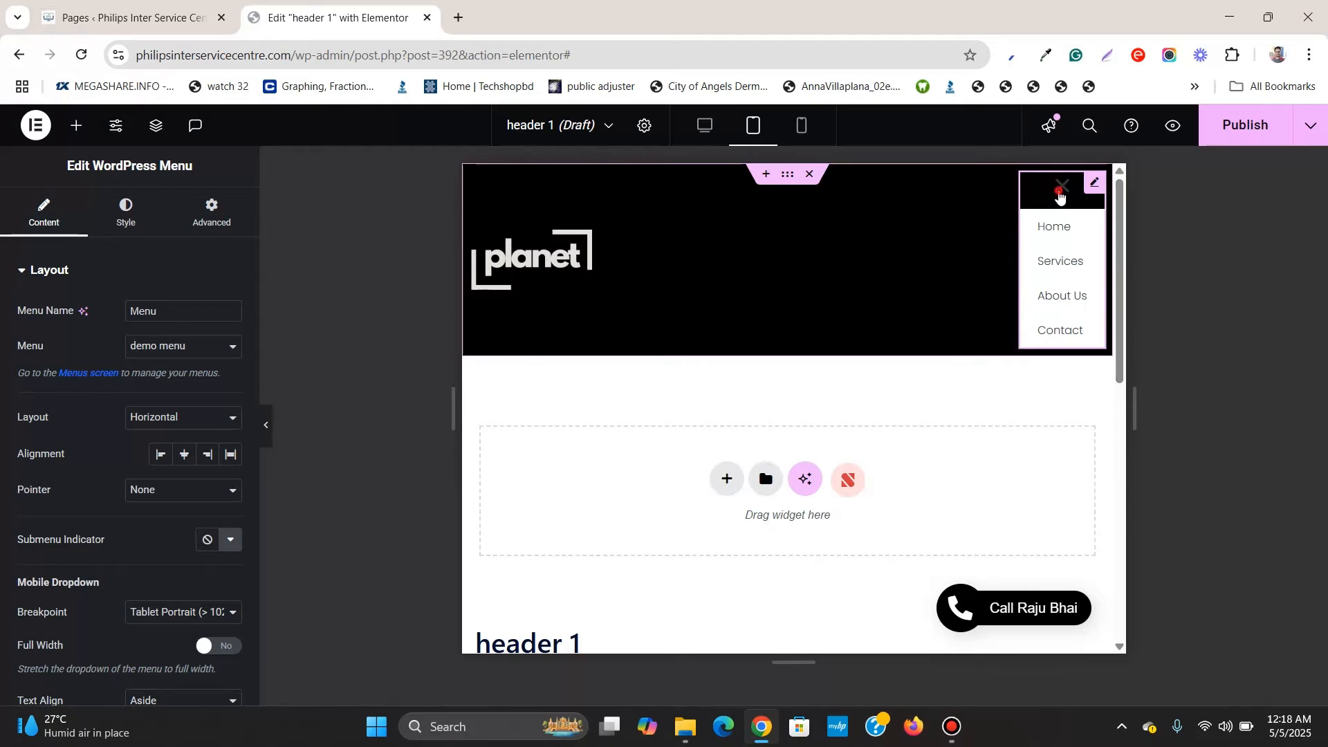
pyautogui.click(1061, 198)
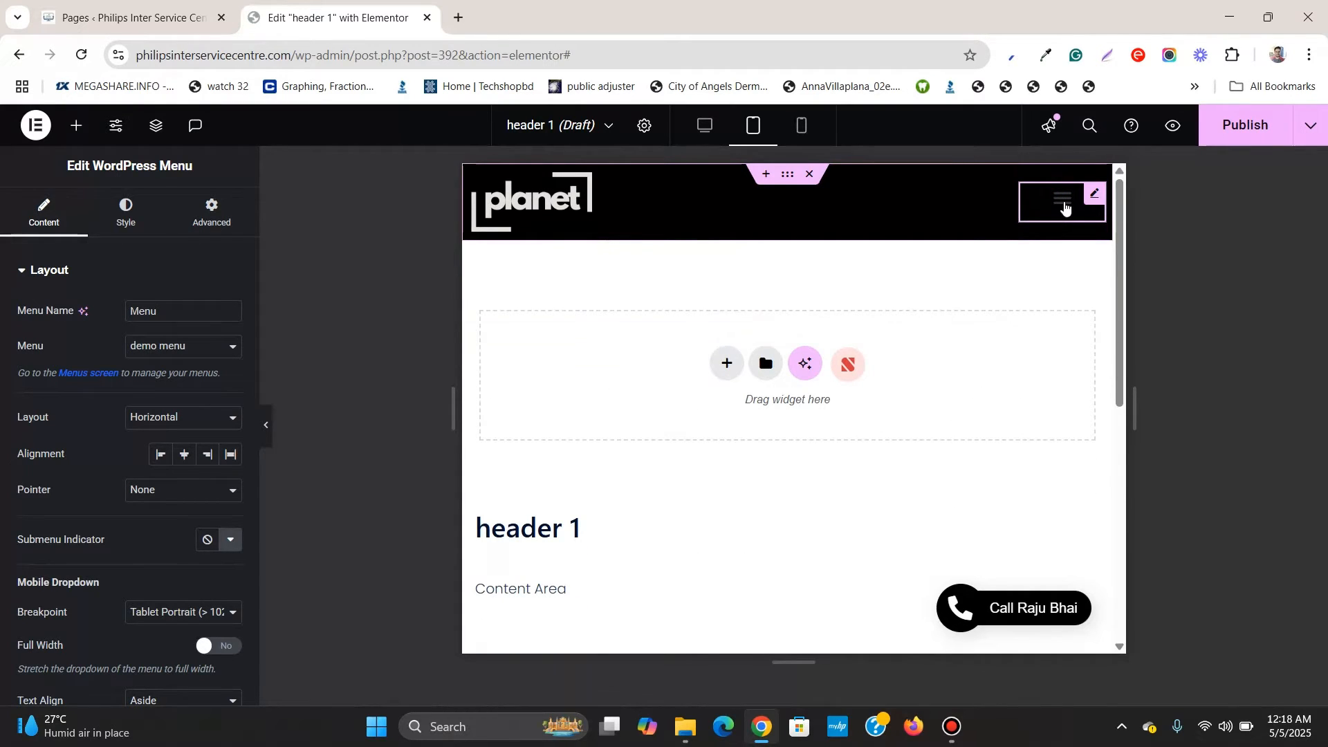
pyautogui.click(1065, 207)
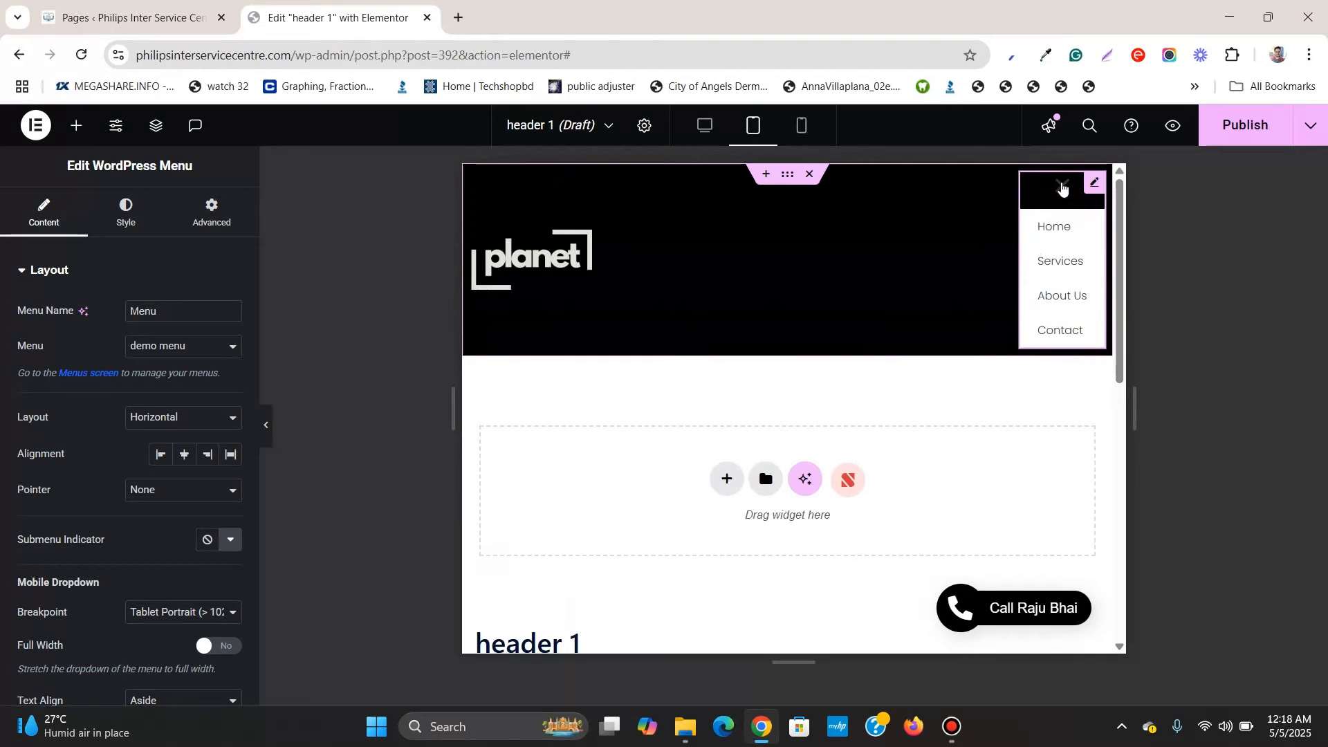
pyautogui.click(1062, 188)
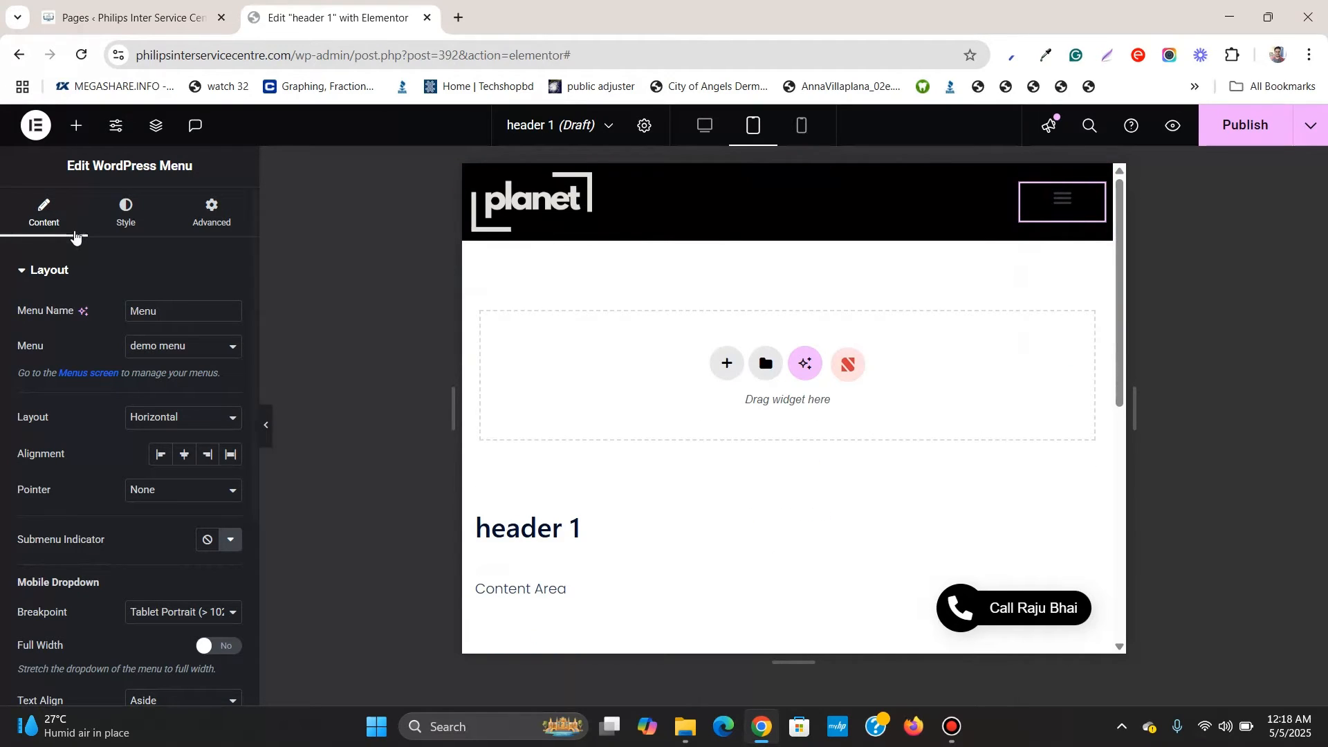
# Set the menu toggle button's normal color to the global Saved Color #8 (#FFF).
pyautogui.click(127, 200)
pyautogui.scroll(-3, 71, 474)
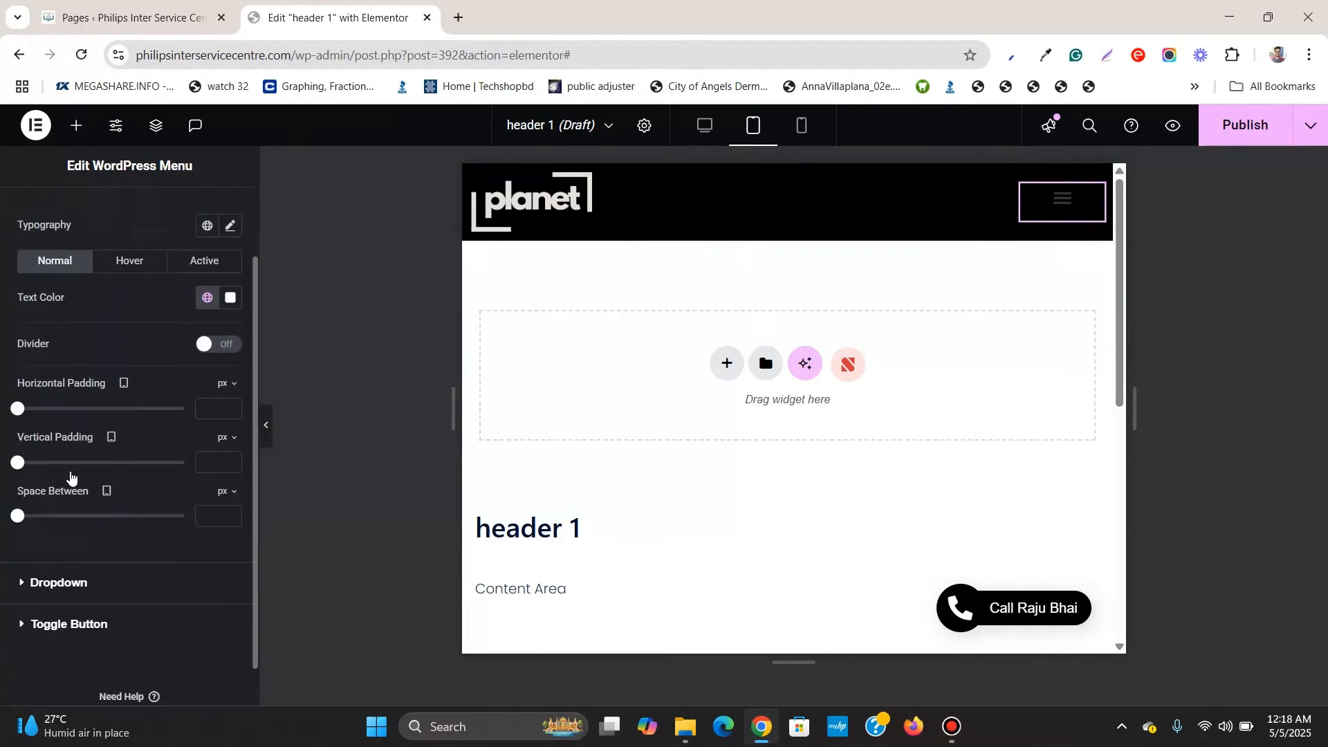
pyautogui.click(160, 599)
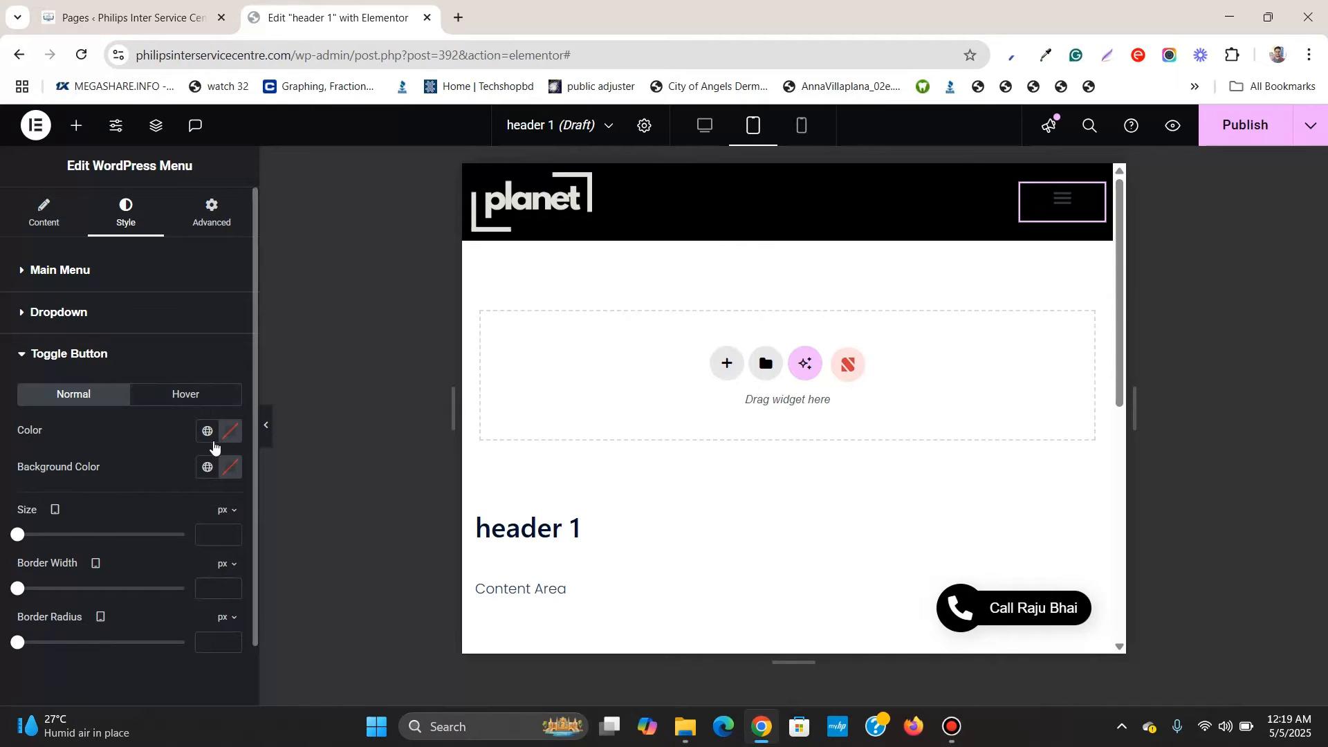
pyautogui.click(208, 440)
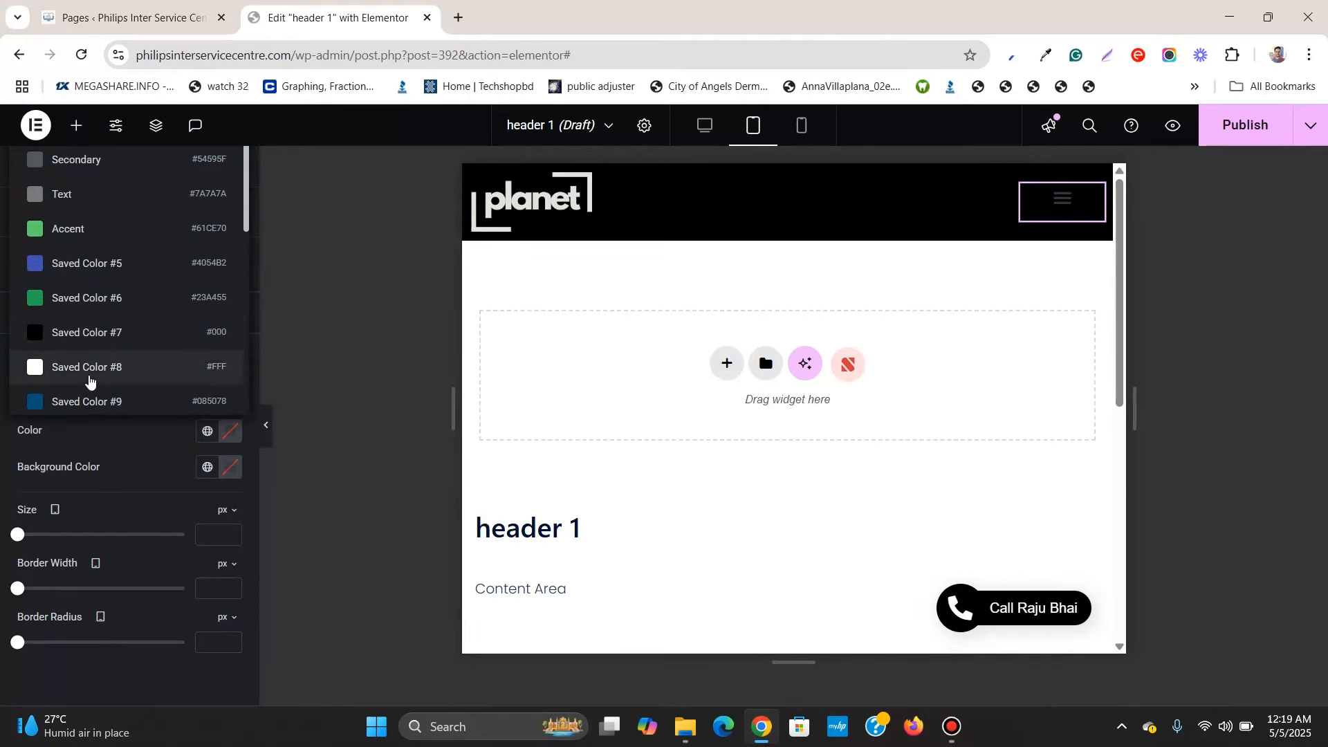
pyautogui.click(96, 376)
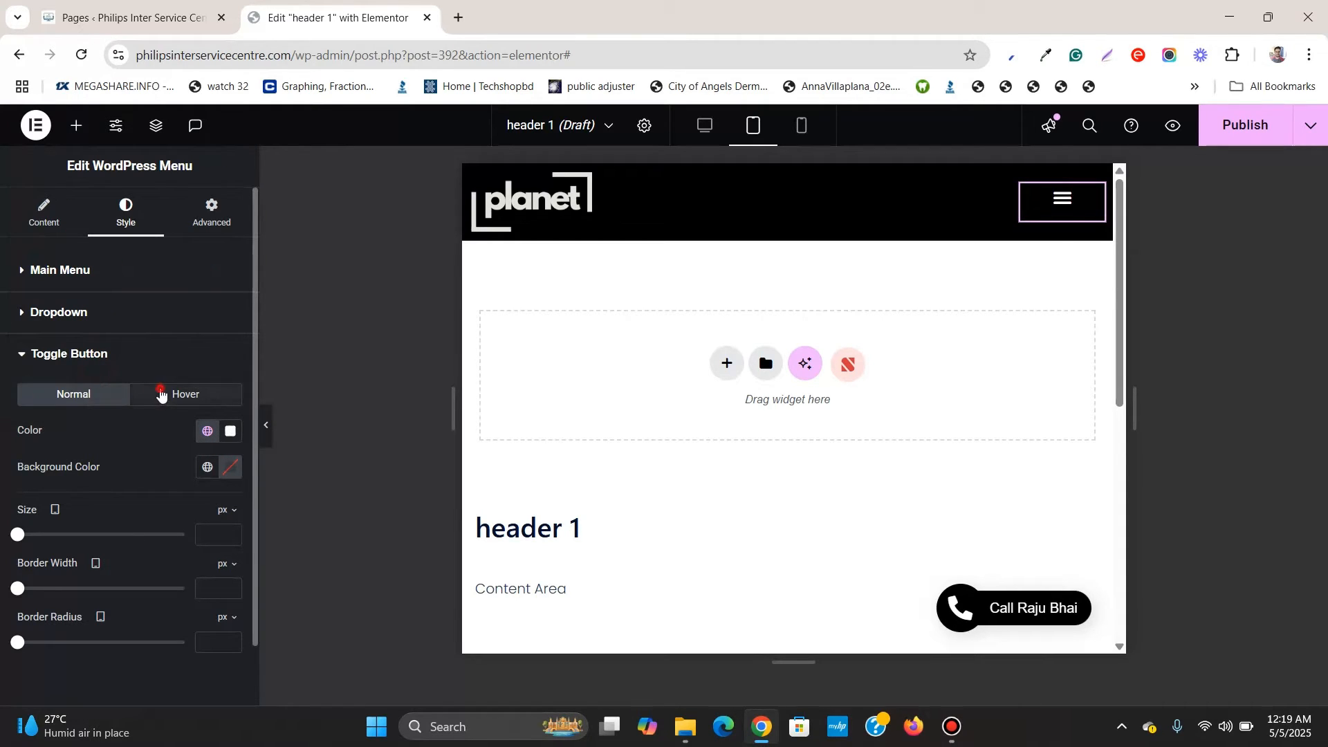
# Set the toggle button's hover color to the global My Yellow Color (#FFC312) and test the toggle in the tablet preview.
pyautogui.click(164, 394)
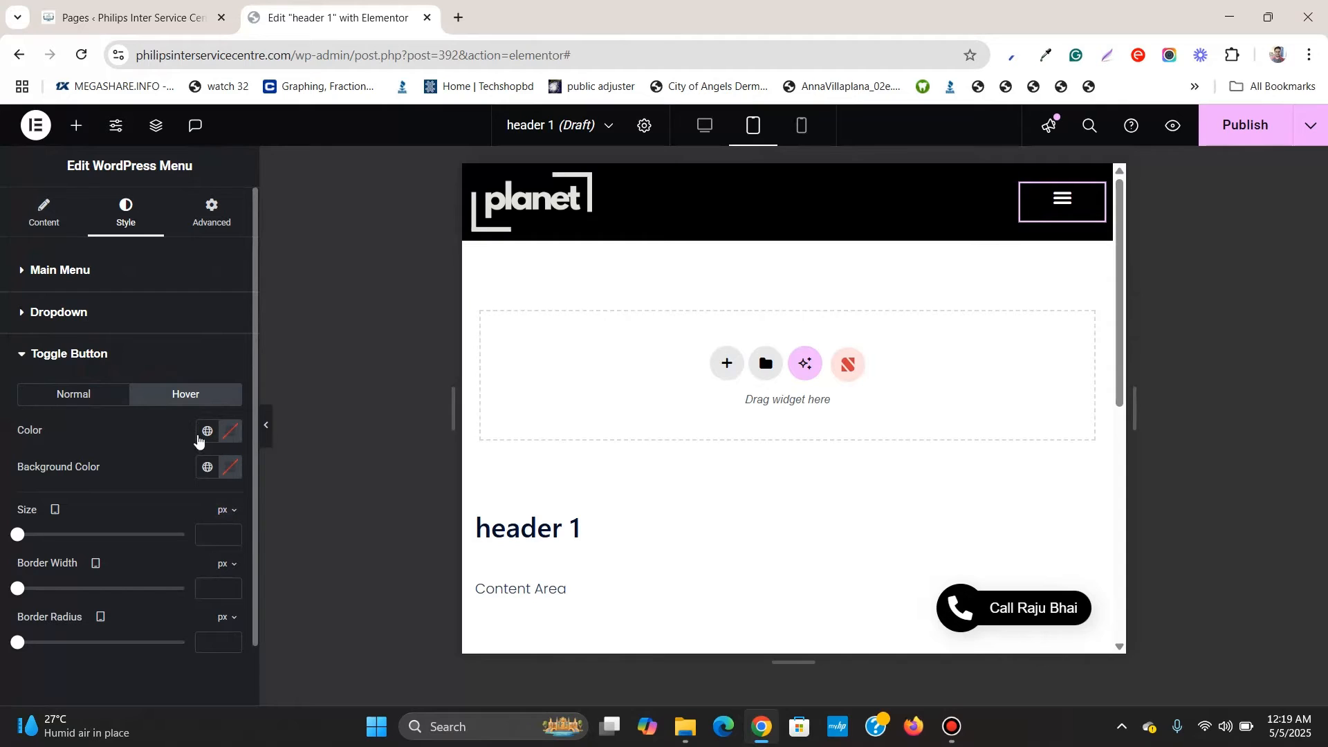
pyautogui.click(201, 436)
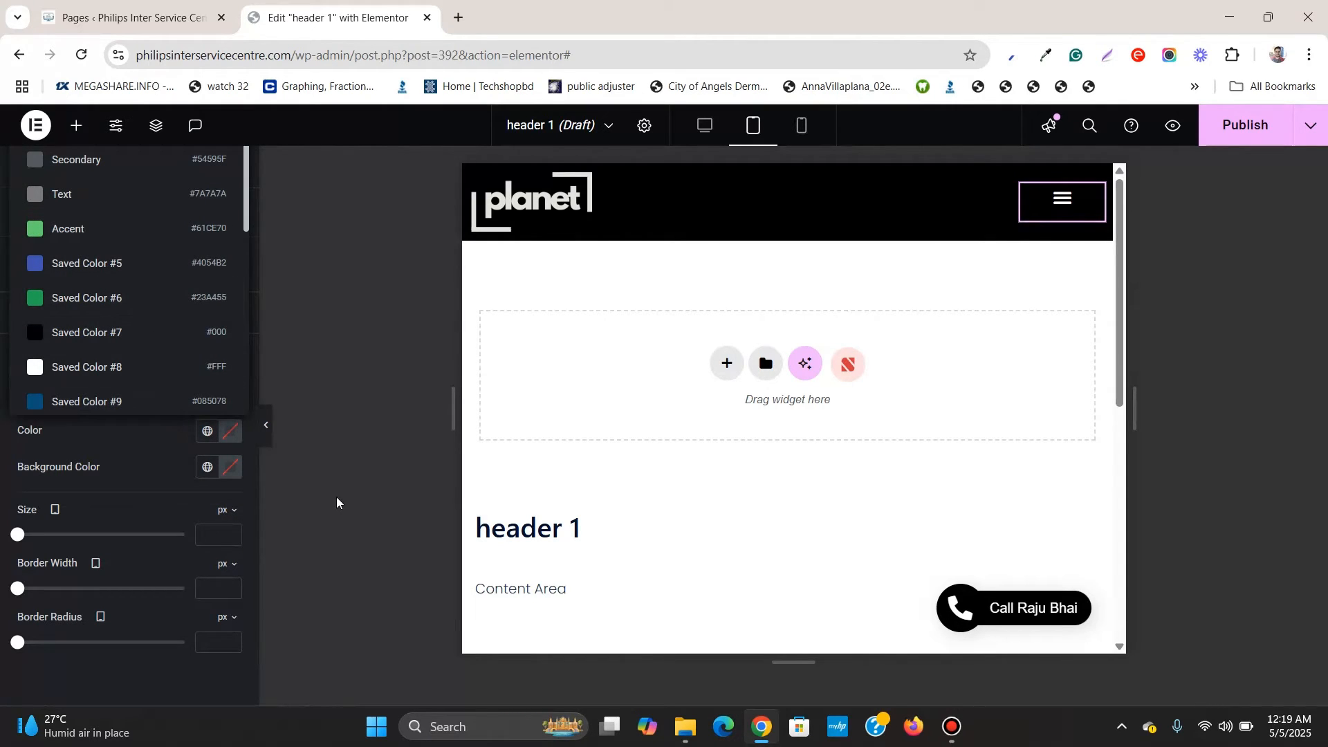
pyautogui.click(150, 499)
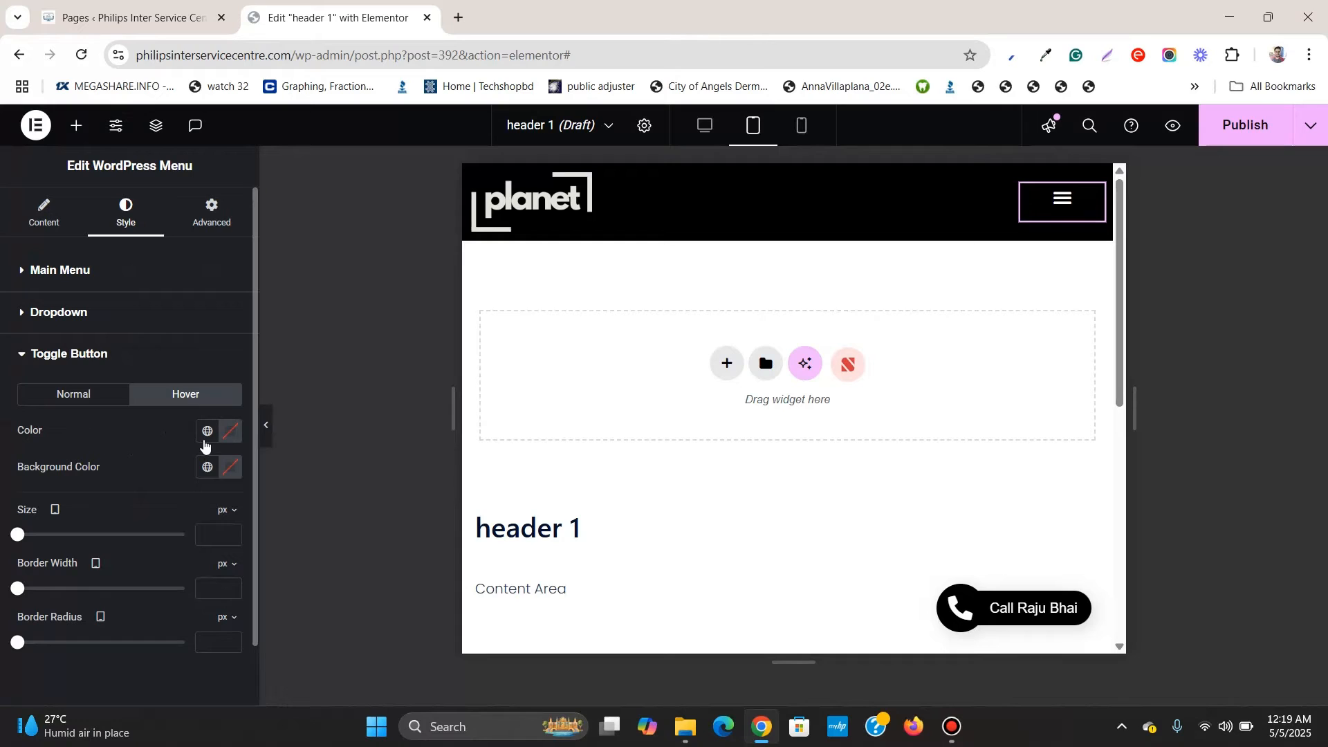
pyautogui.click(207, 432)
pyautogui.scroll(-3, 89, 360)
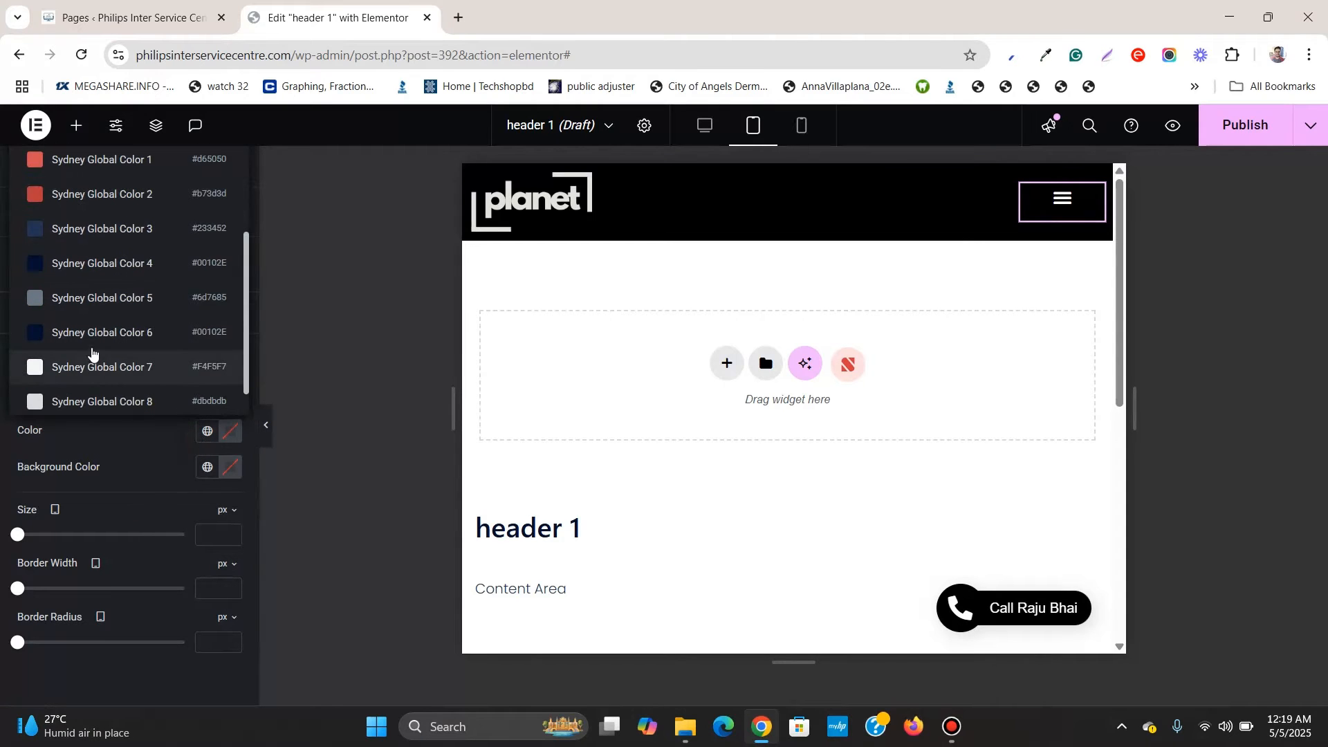
pyautogui.scroll(3, 92, 346)
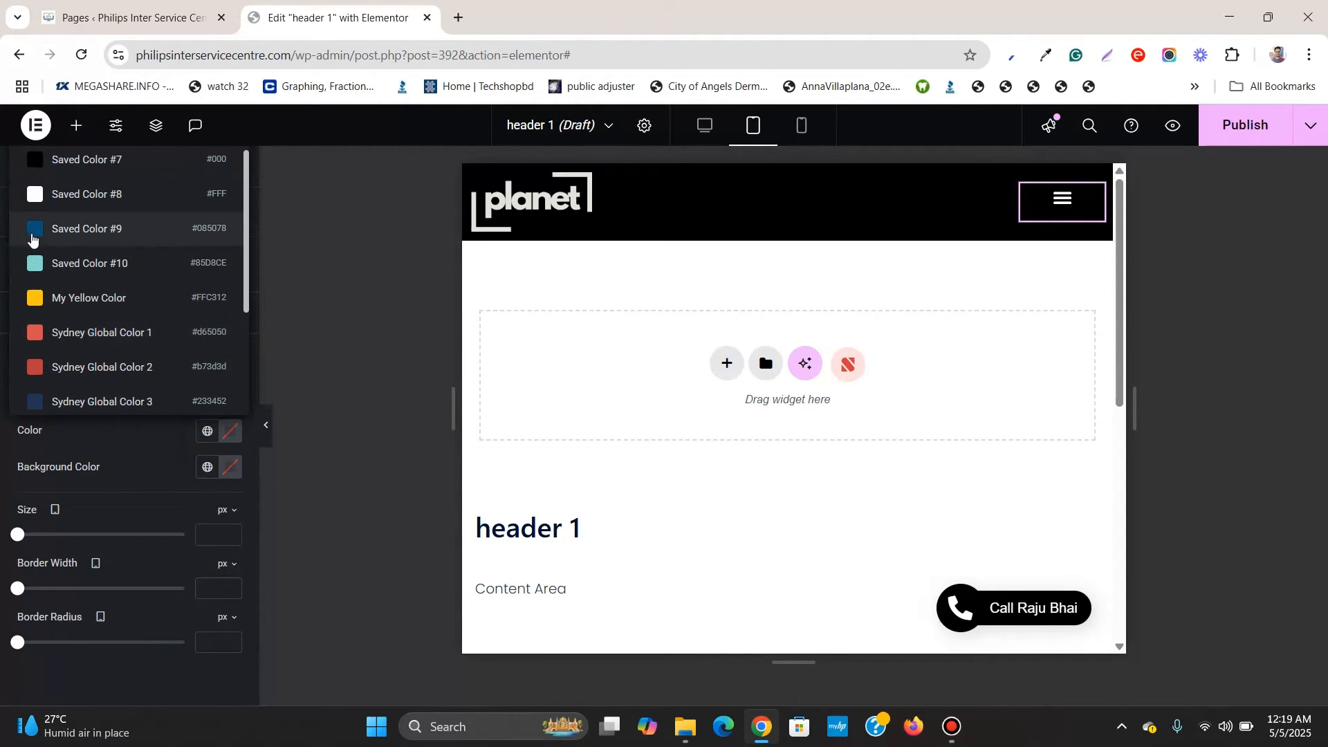
pyautogui.click(59, 298)
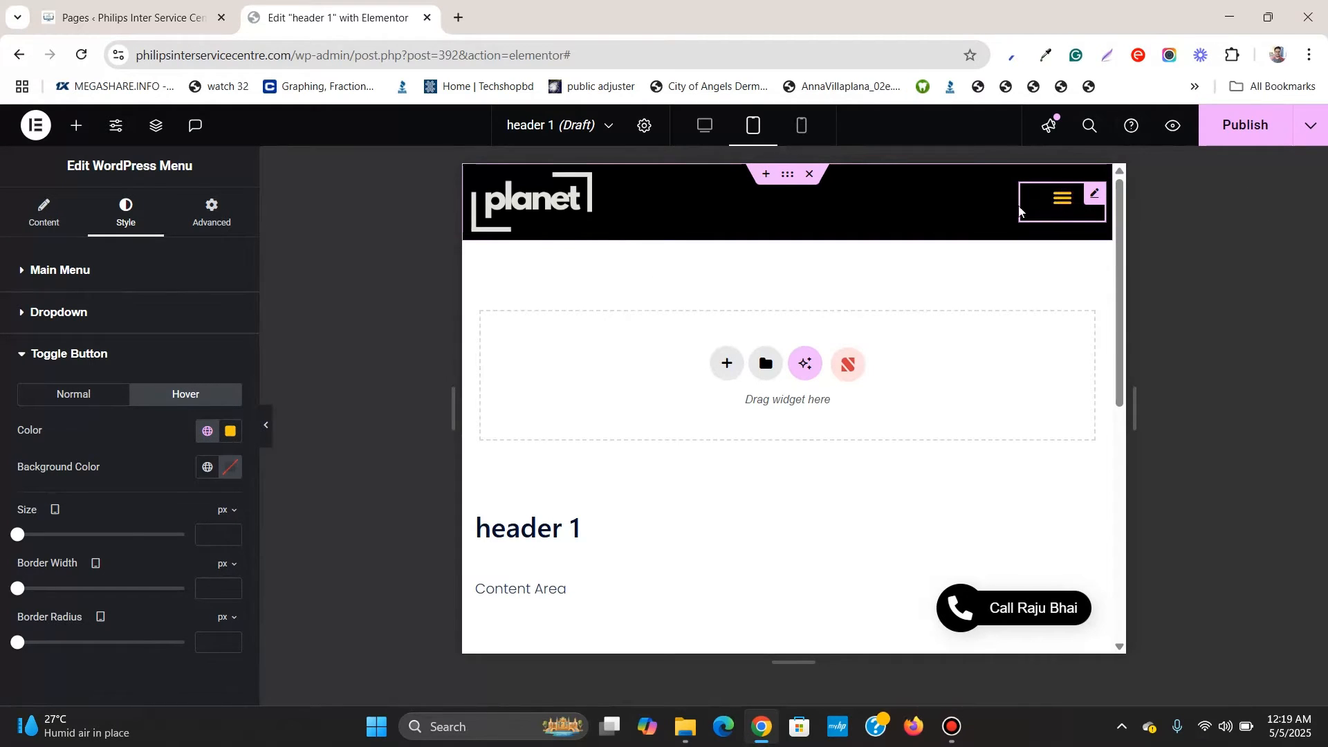
pyautogui.click(1065, 208)
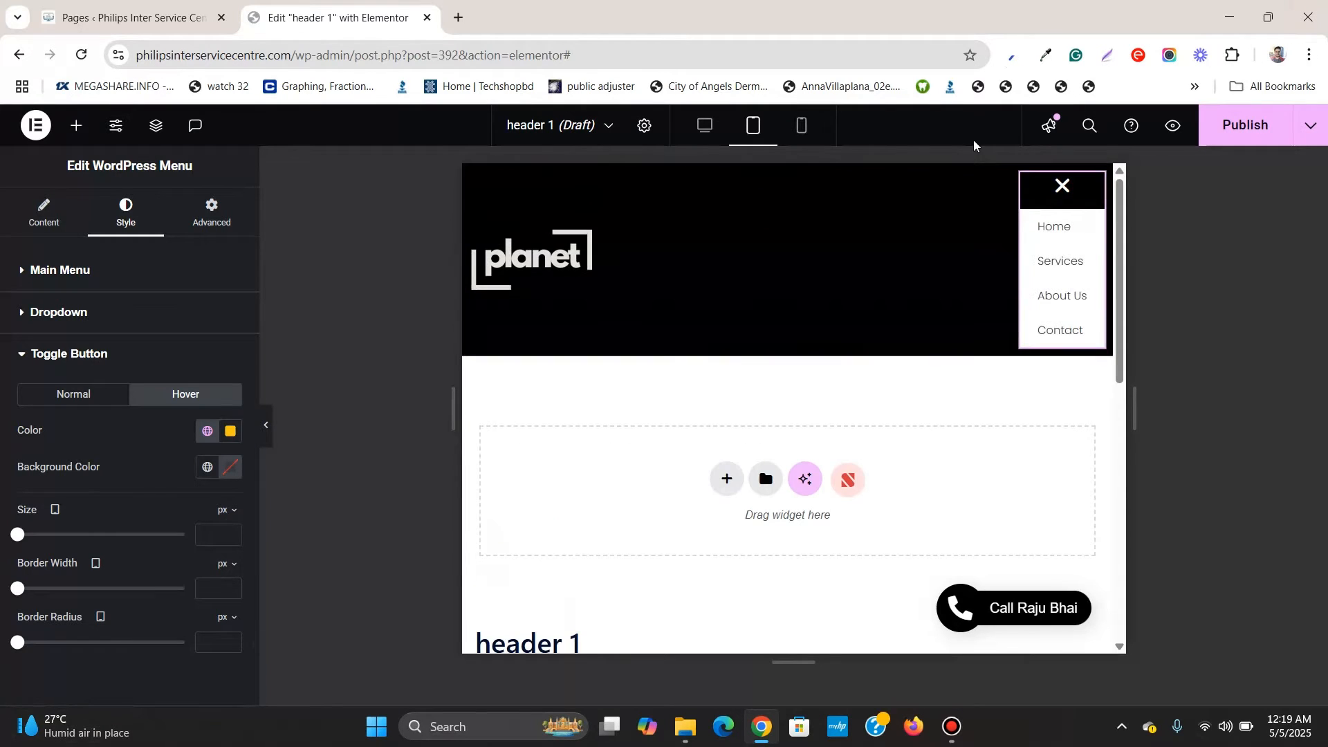
pyautogui.click(1060, 185)
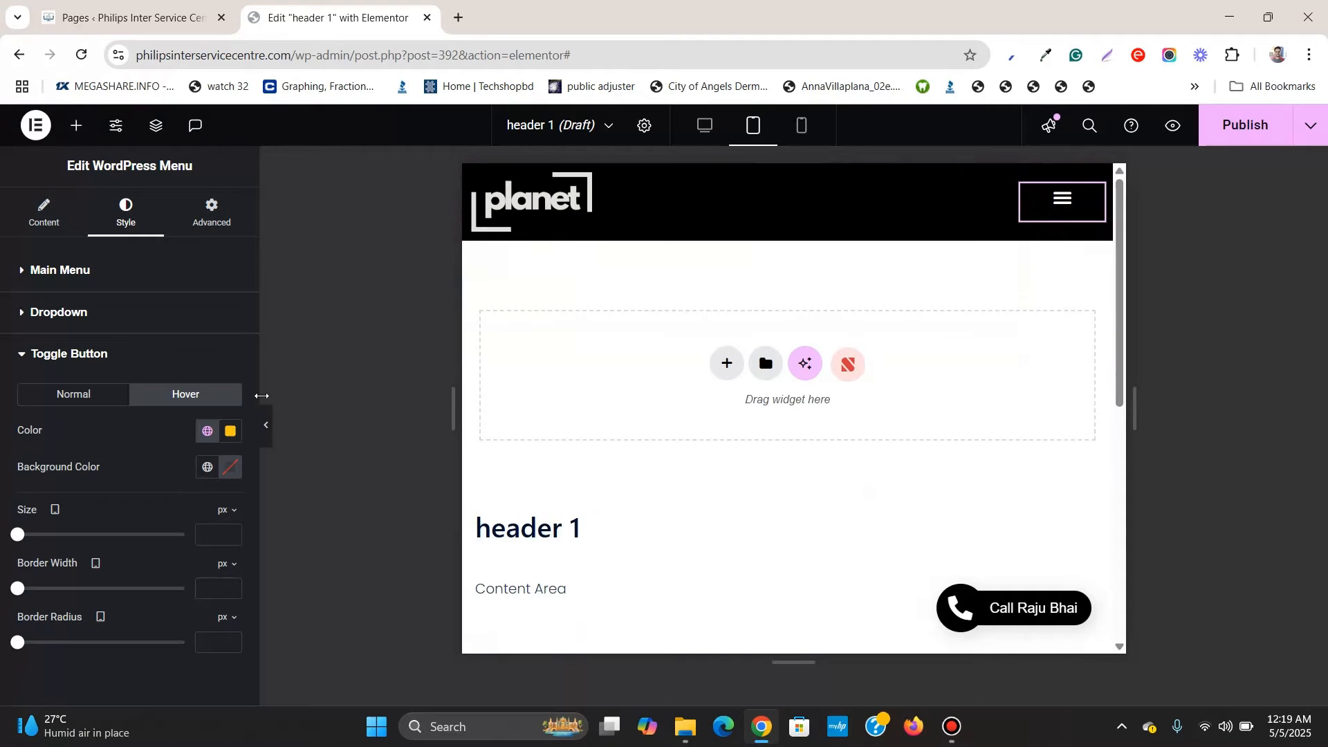
# Turn on Full Width for the menu's mobile dropdown and test opening and closing it in the tablet preview.
pyautogui.scroll(-1, 116, 484)
pyautogui.scroll(1, 138, 474)
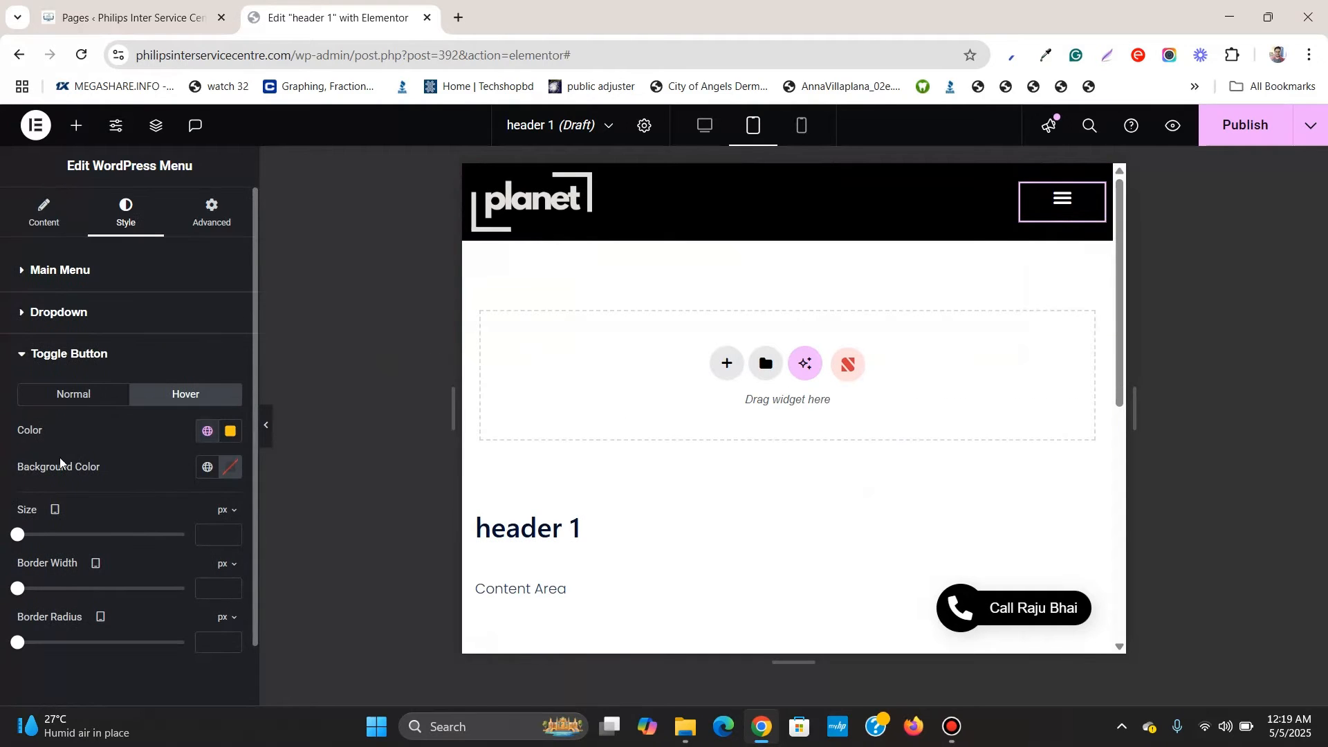
pyautogui.click(69, 220)
pyautogui.scroll(-4, 200, 276)
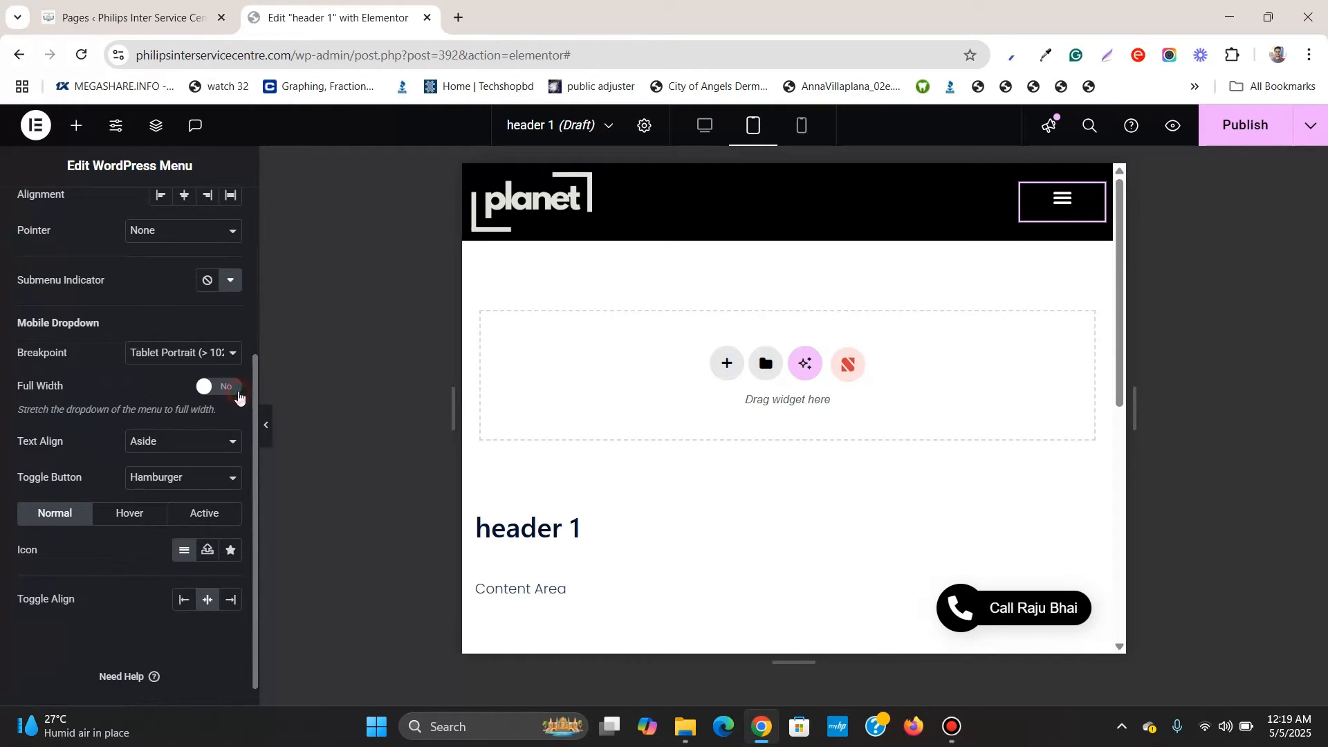
pyautogui.click(235, 387)
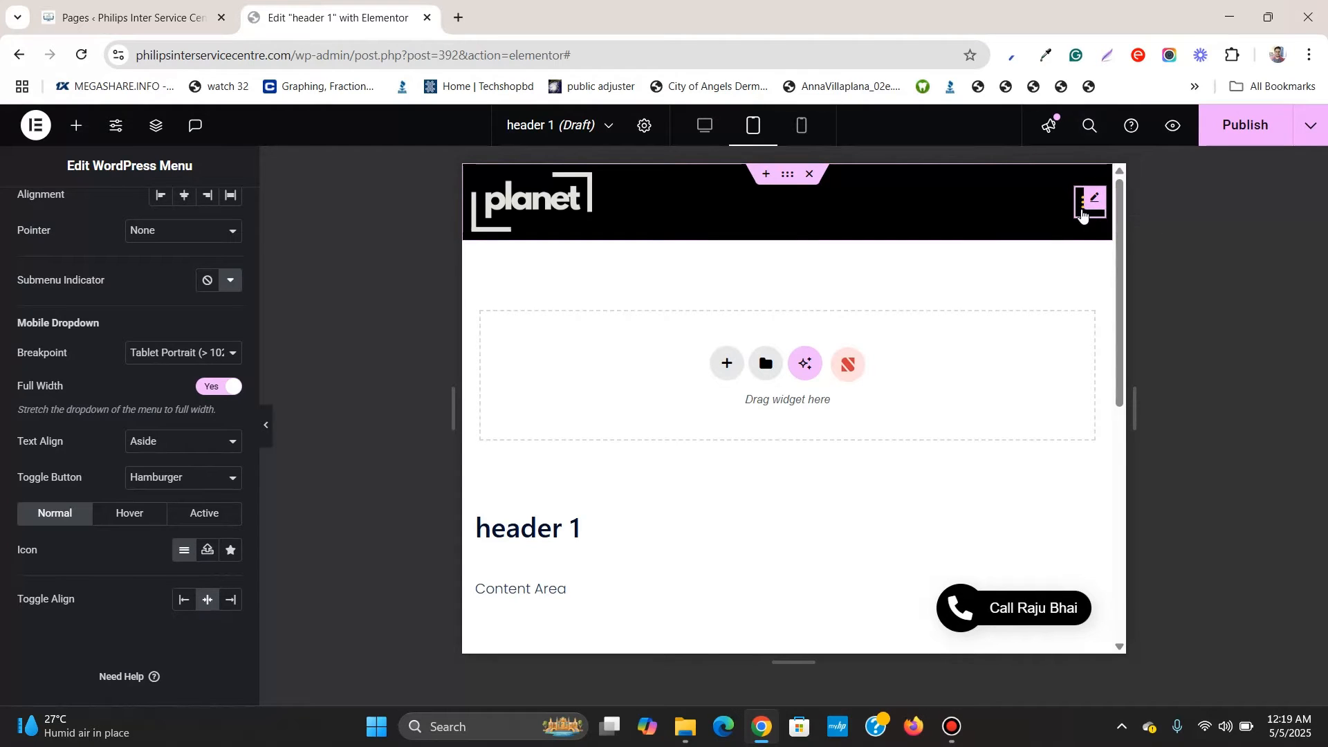
pyautogui.click(1083, 215)
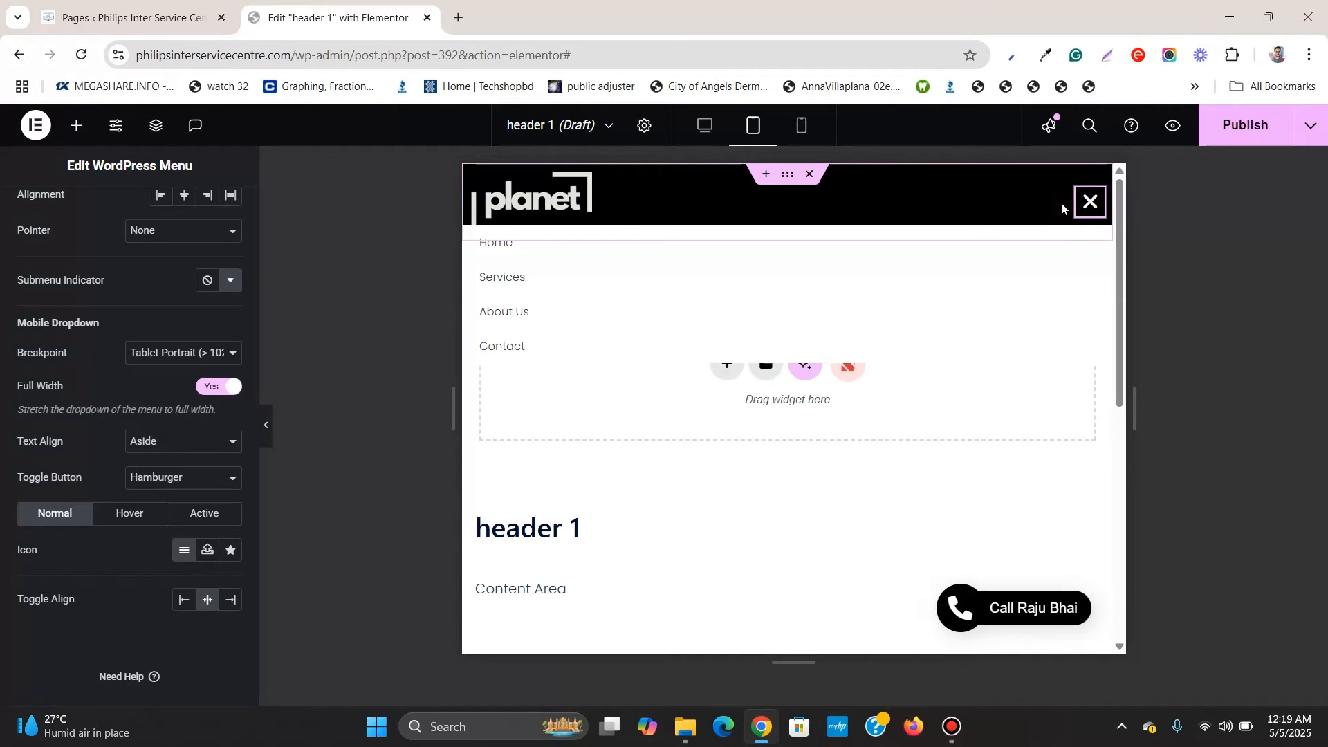
pyautogui.click(1084, 198)
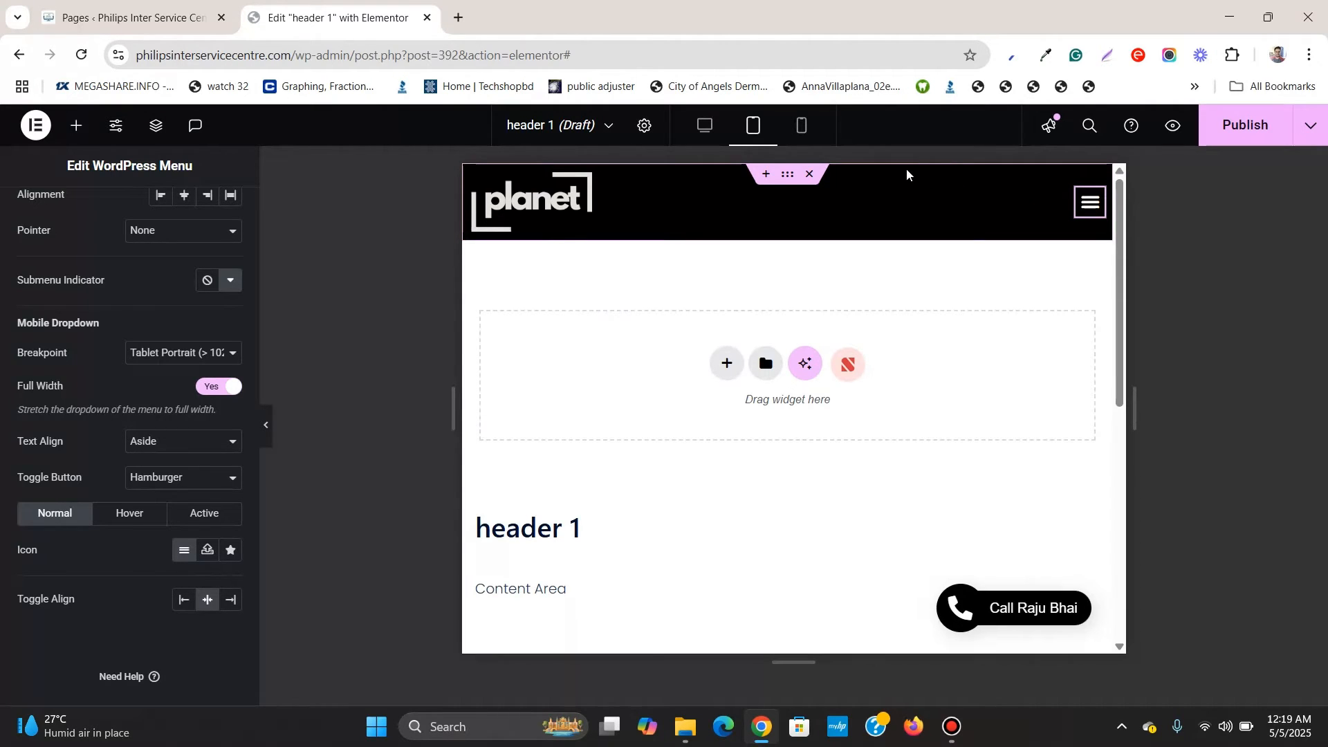
# Preview the header at mobile size, test the menu toggle there, and return to the desktop view.
pyautogui.click(798, 125)
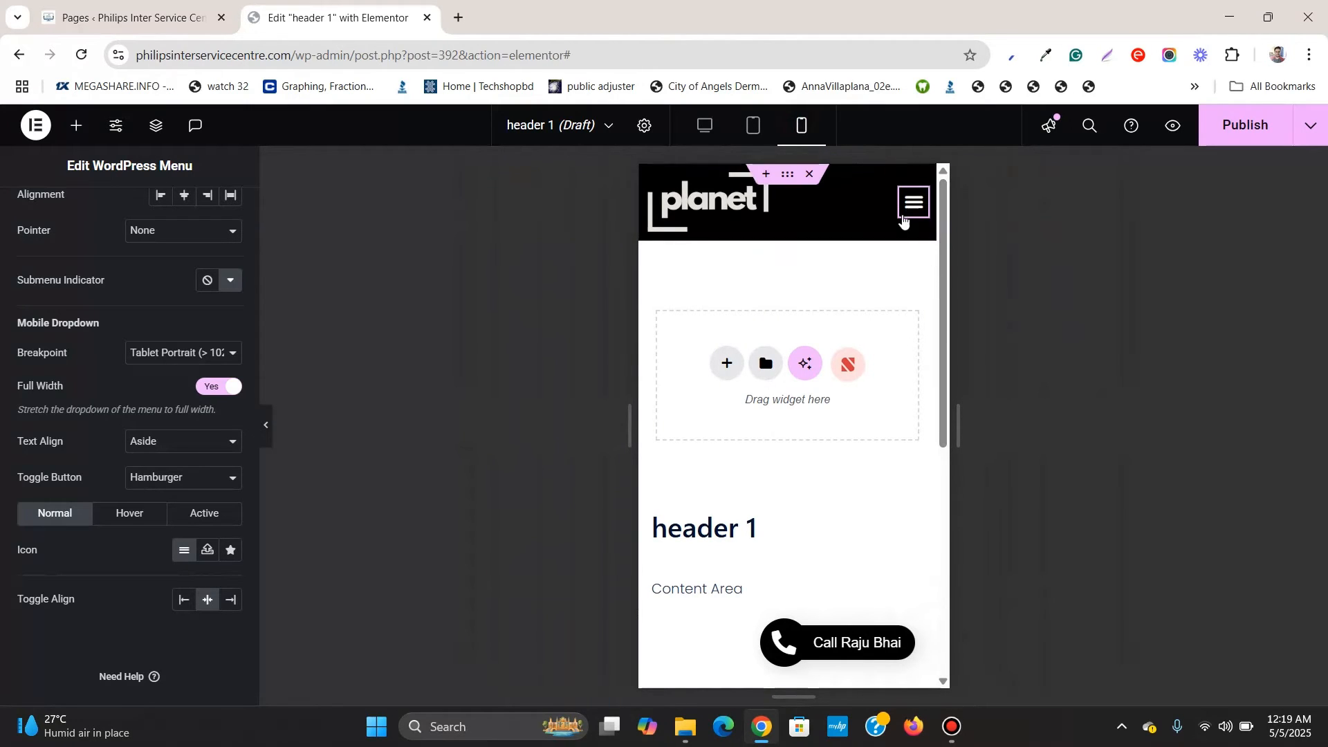
pyautogui.click(903, 218)
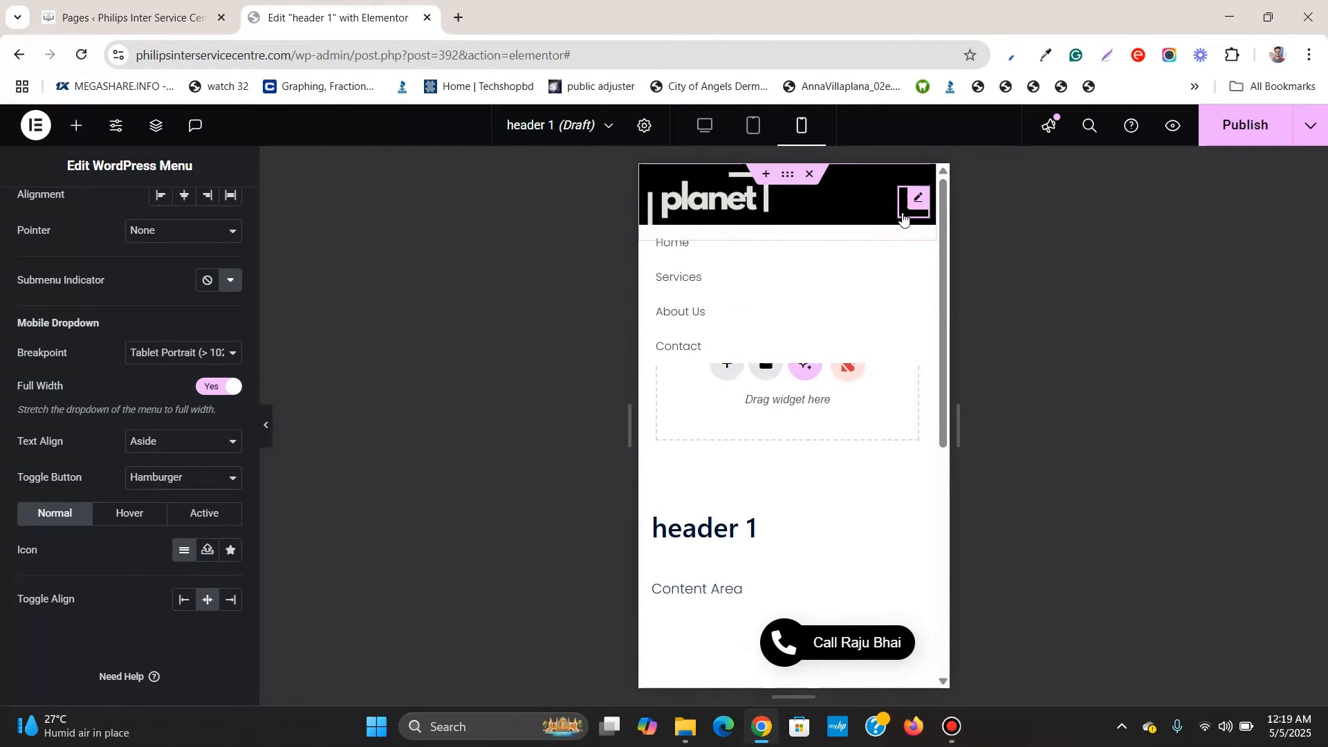
pyautogui.click(903, 219)
pyautogui.click(903, 218)
pyautogui.click(912, 202)
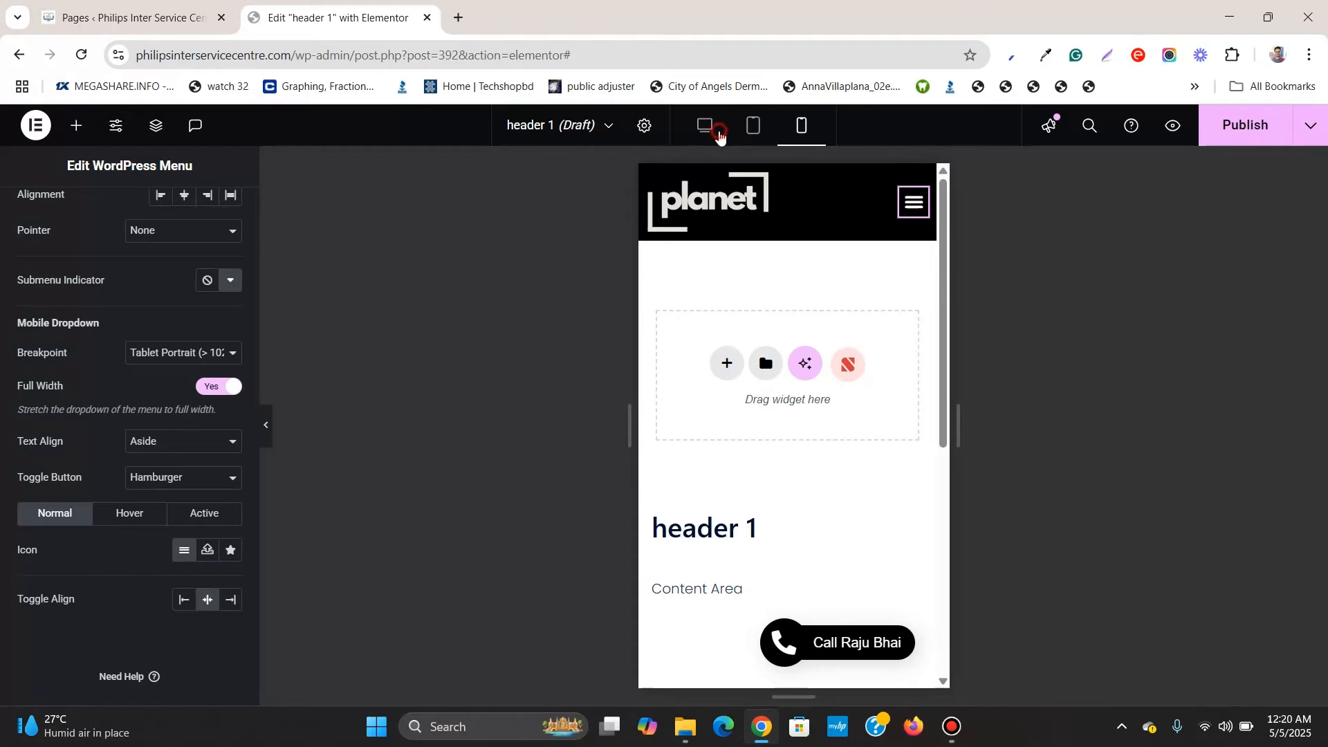
pyautogui.click(719, 135)
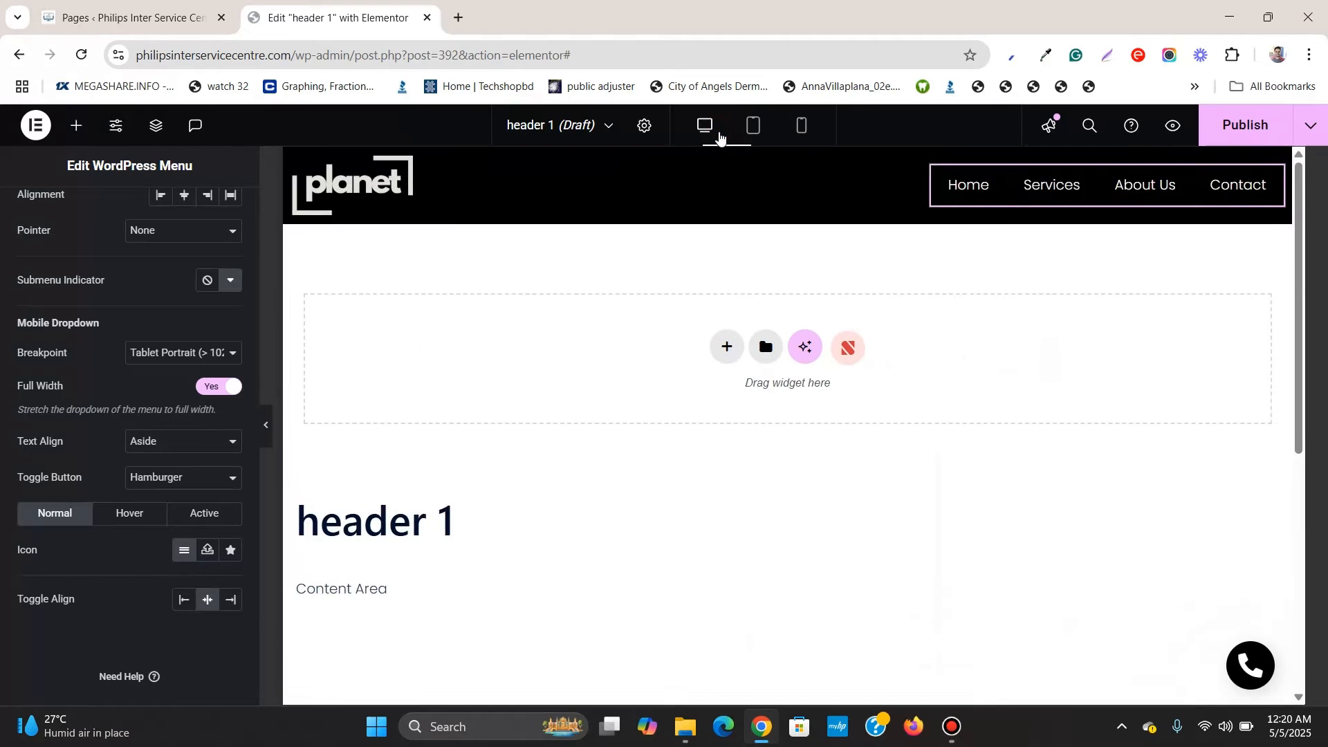
# View the site's Form page in a new browser tab and examine its existing header down the page.
pyautogui.click(114, 18)
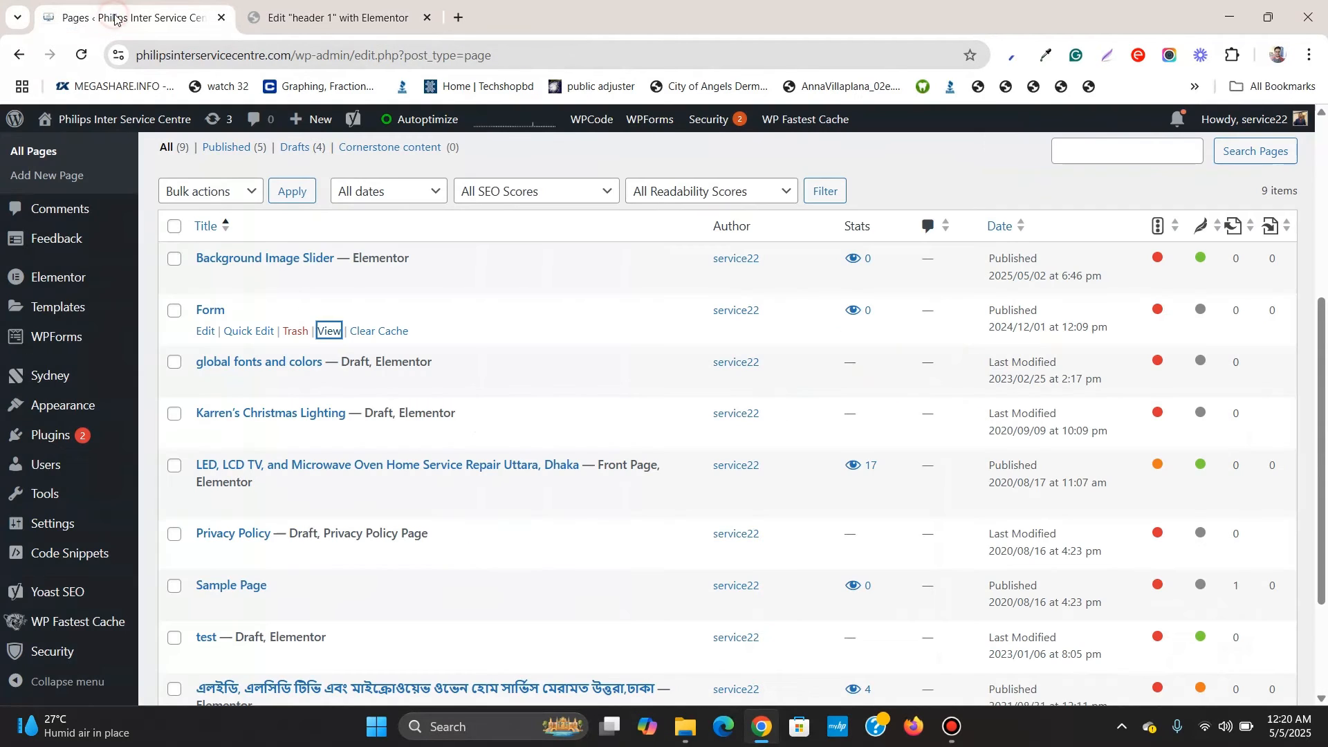
pyautogui.rightClick(333, 328)
pyautogui.click(423, 348)
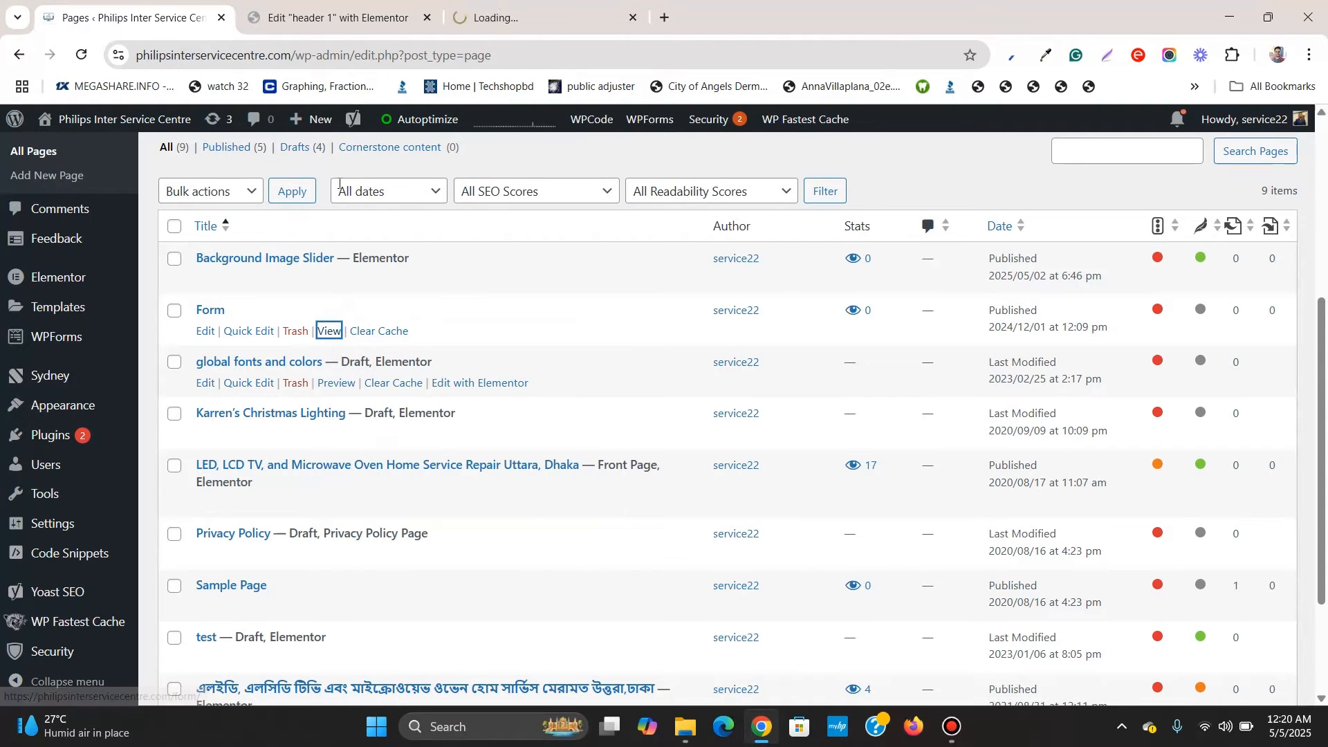
pyautogui.click(365, 7)
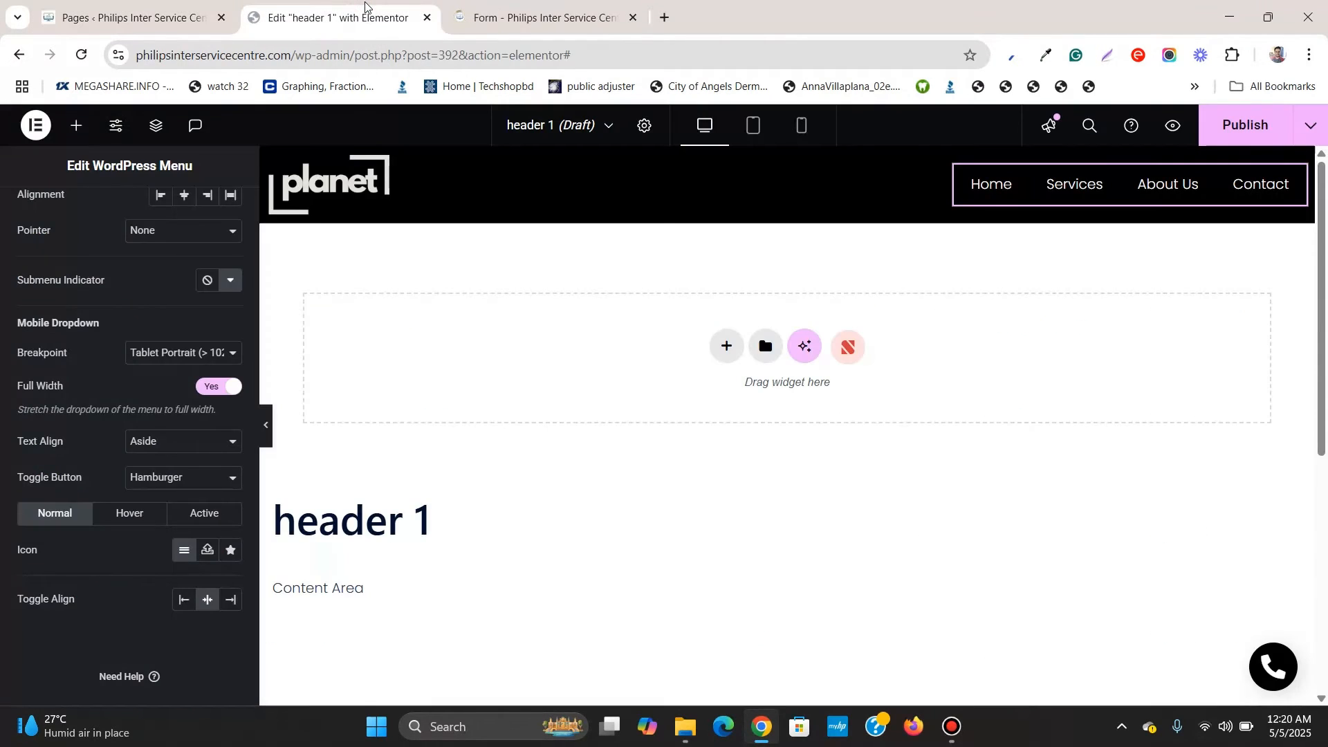
pyautogui.click(503, 27)
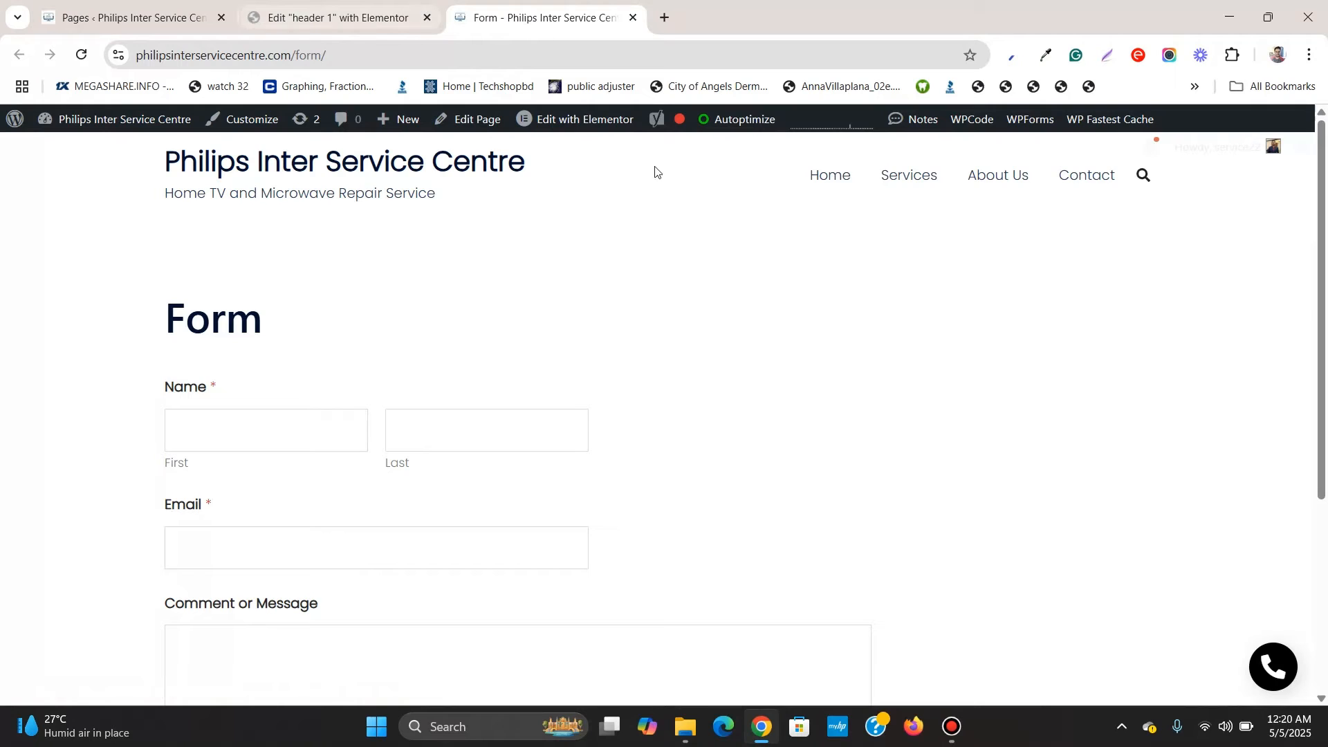
pyautogui.scroll(-5, 814, 232)
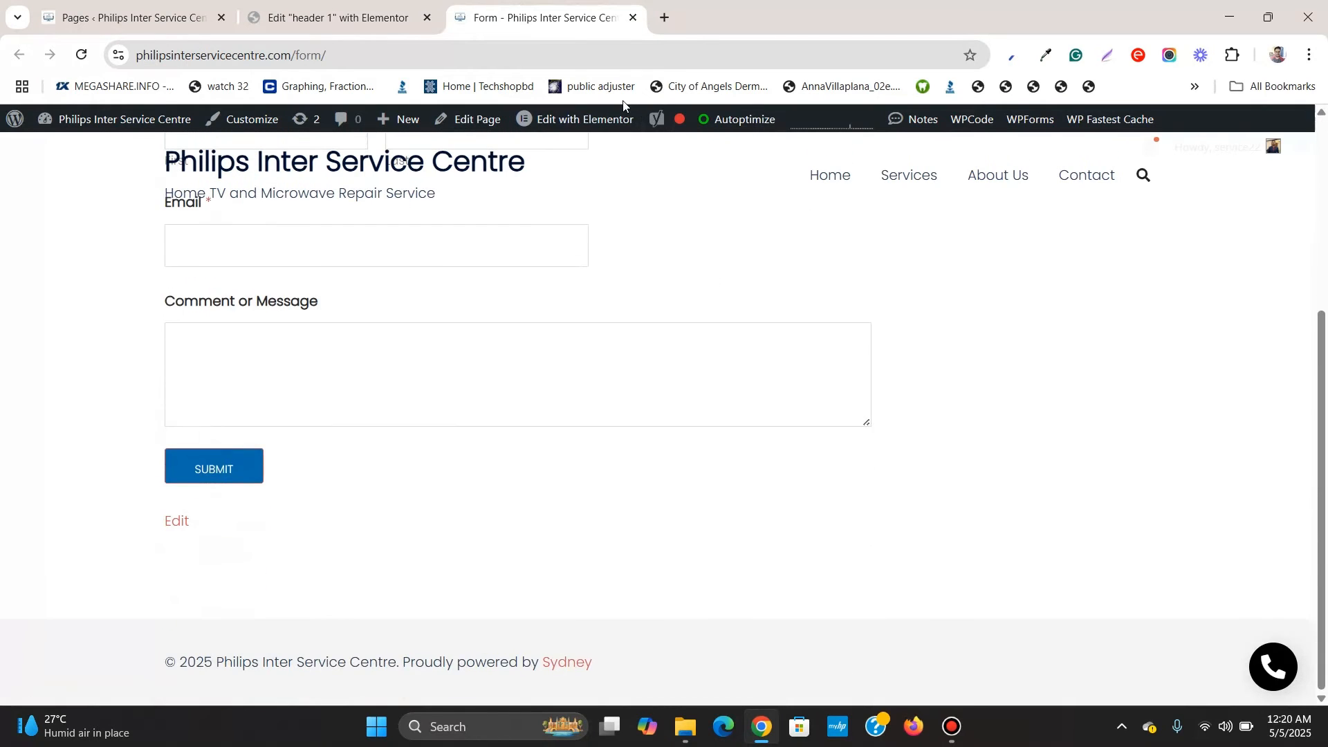
pyautogui.scroll(5, 543, 372)
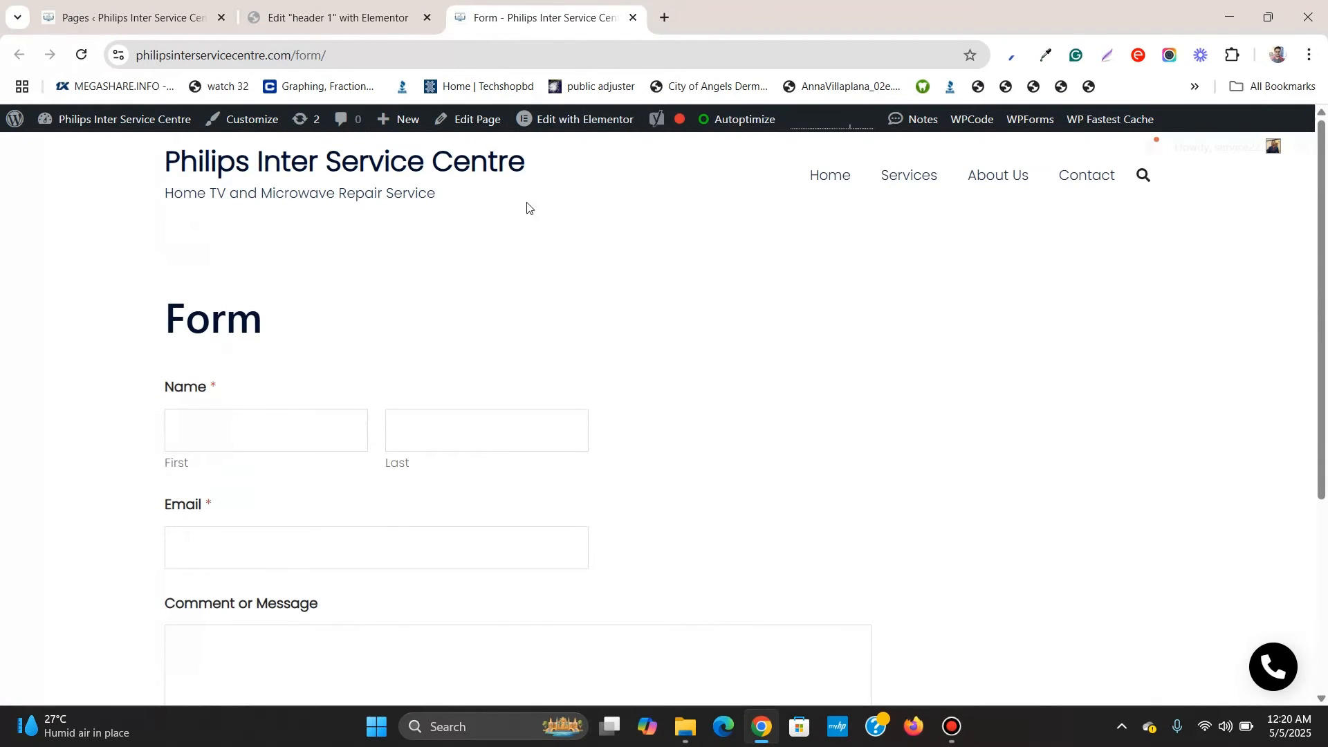
# Publish the header 1 template with a display condition that includes the Entire Site.
pyautogui.click(384, 26)
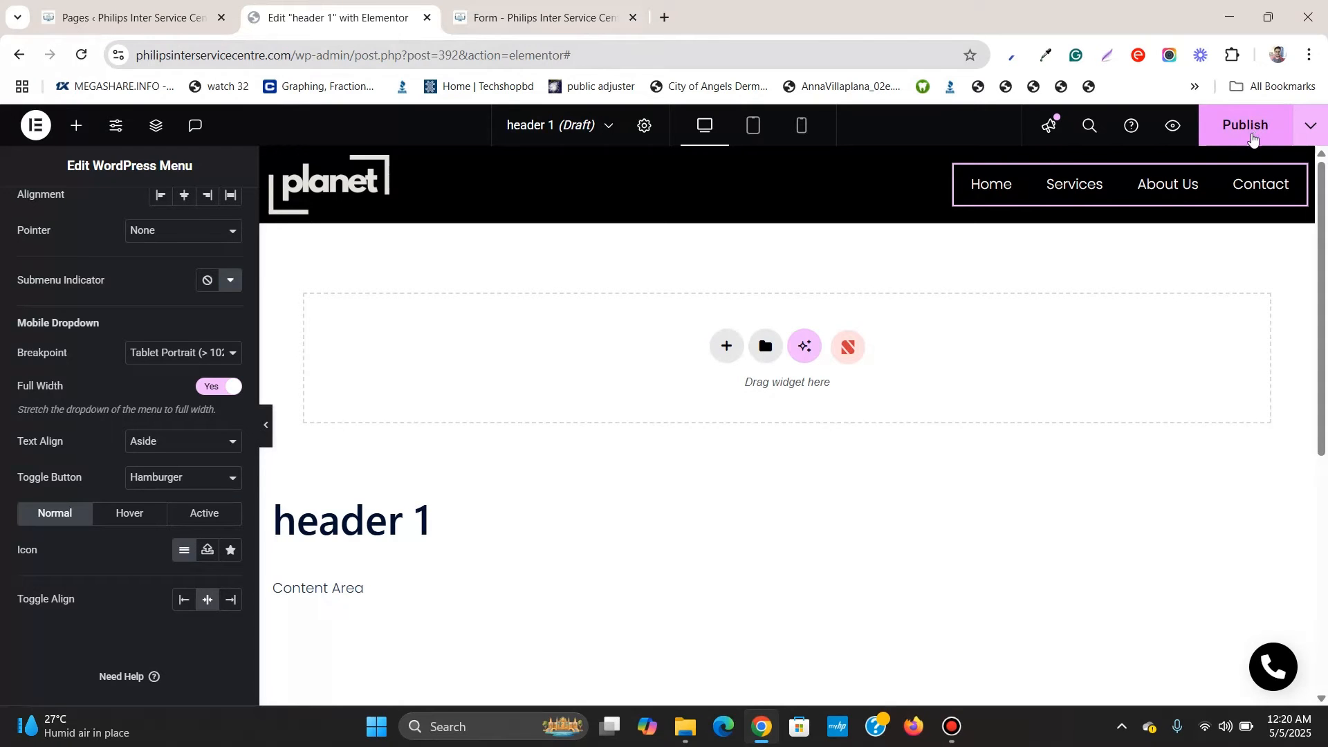
pyautogui.click(1247, 128)
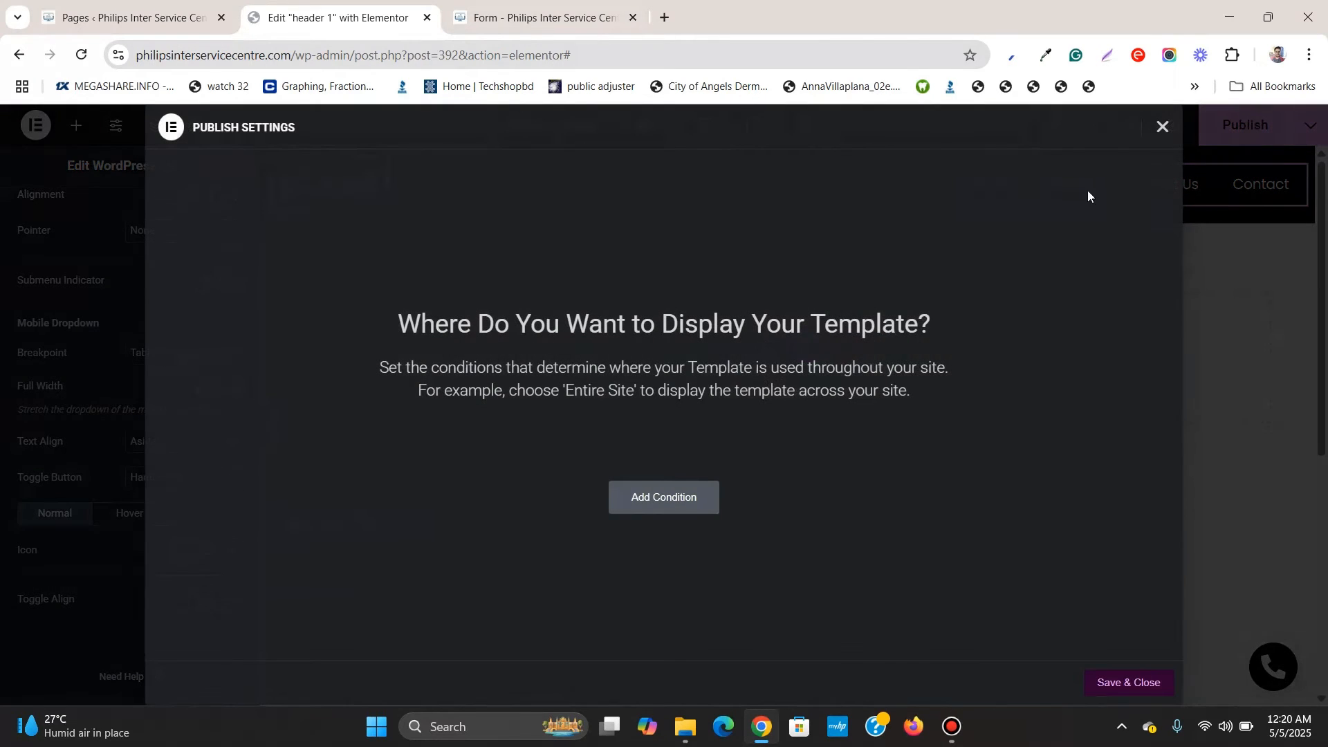
pyautogui.click(664, 515)
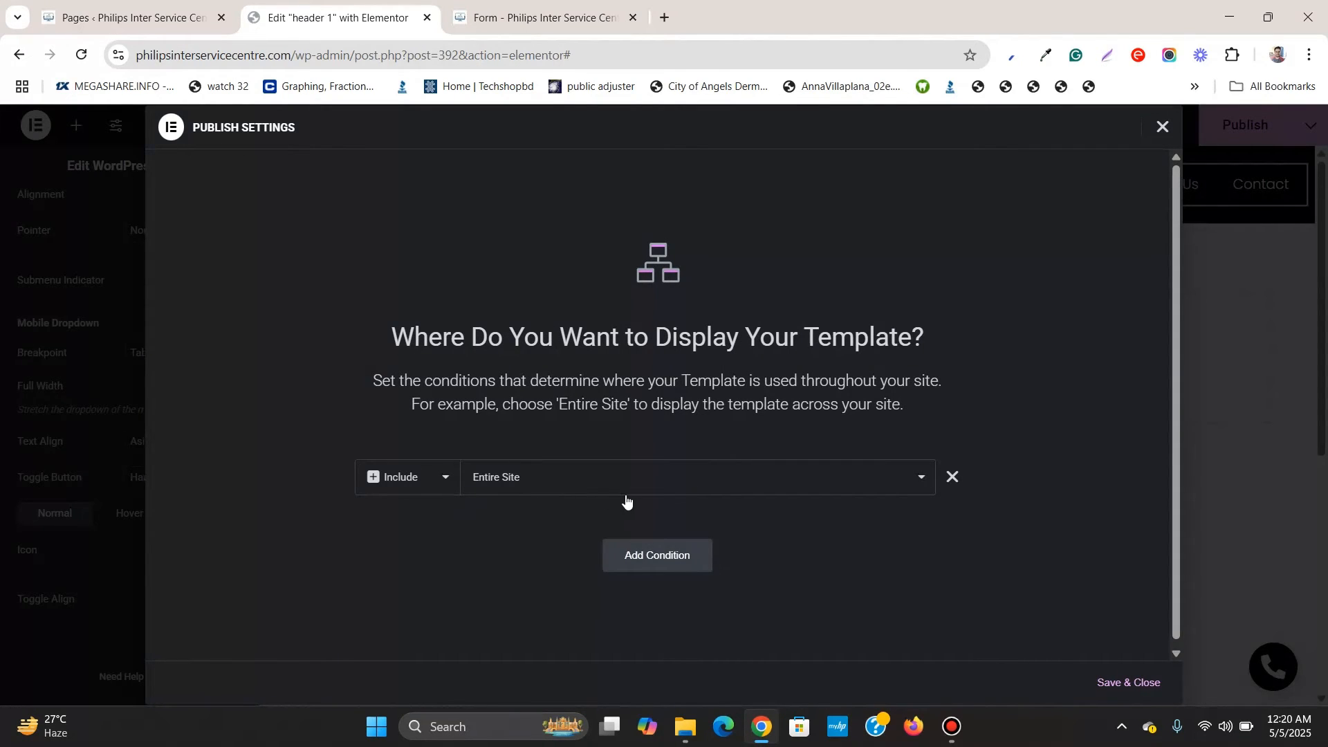
pyautogui.click(1108, 691)
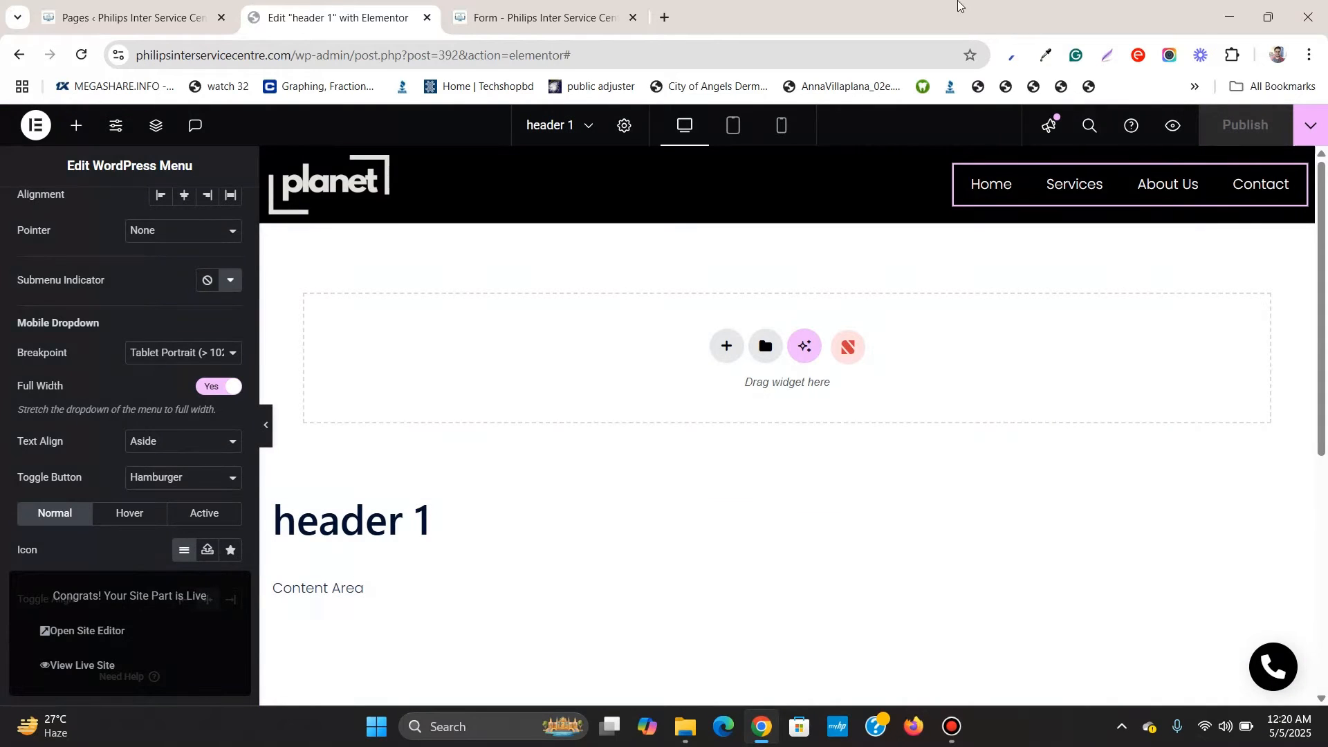
# Reload the Form page to check the new header, test its menu toggle in a narrow browser window, and maximize the window again.
pyautogui.click(529, 10)
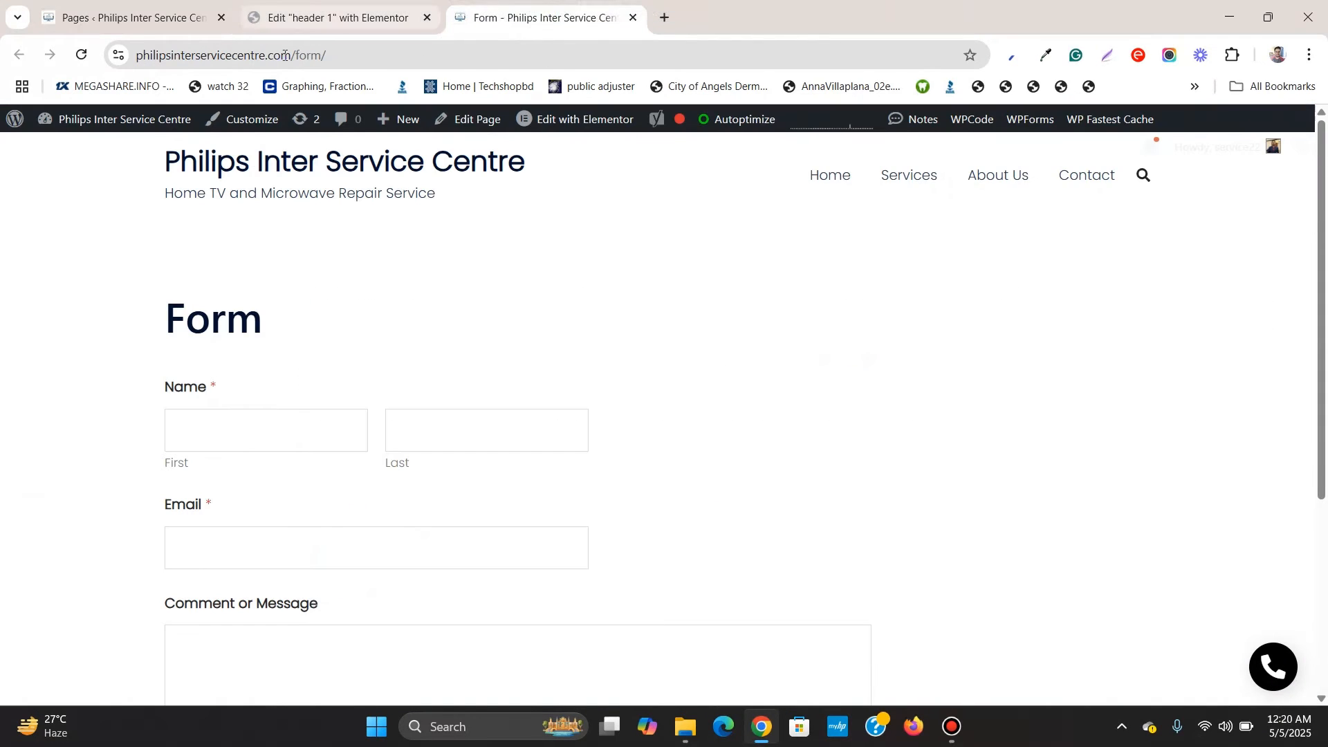
pyautogui.click(83, 56)
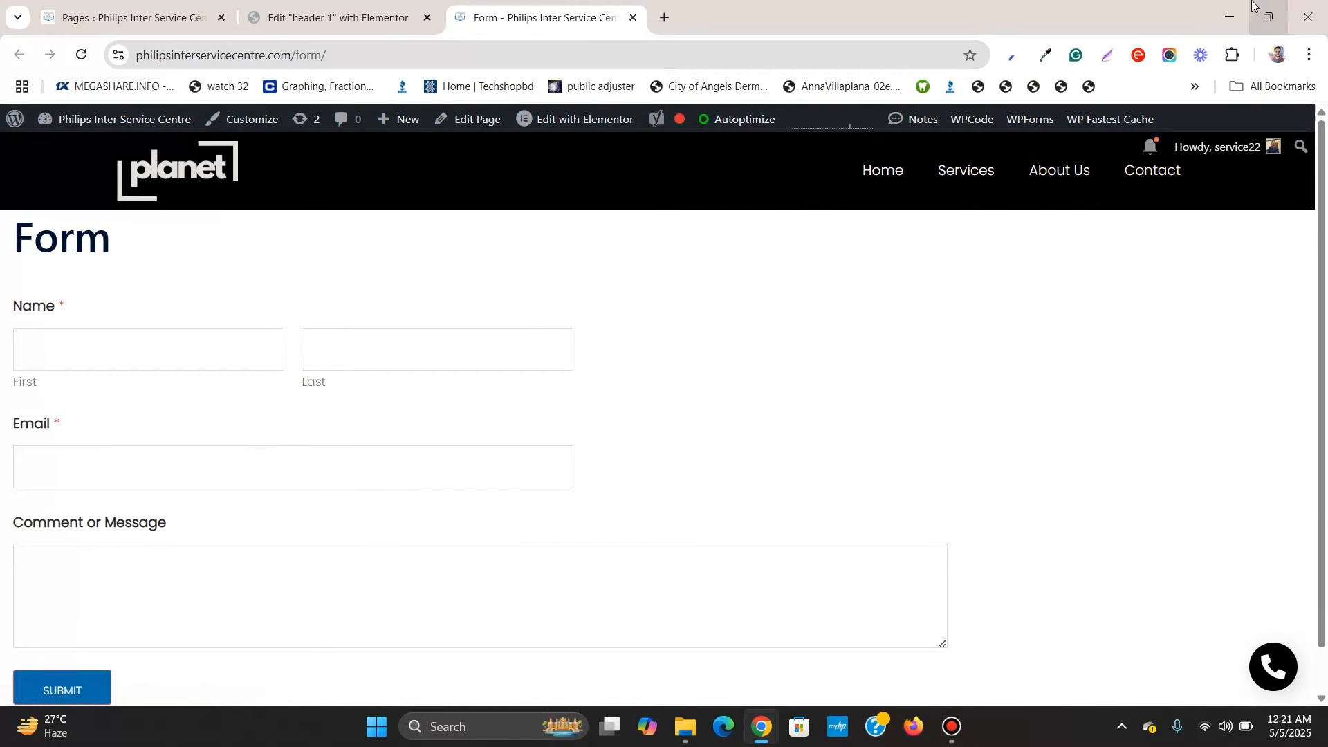
pyautogui.moveTo(1253, 3)
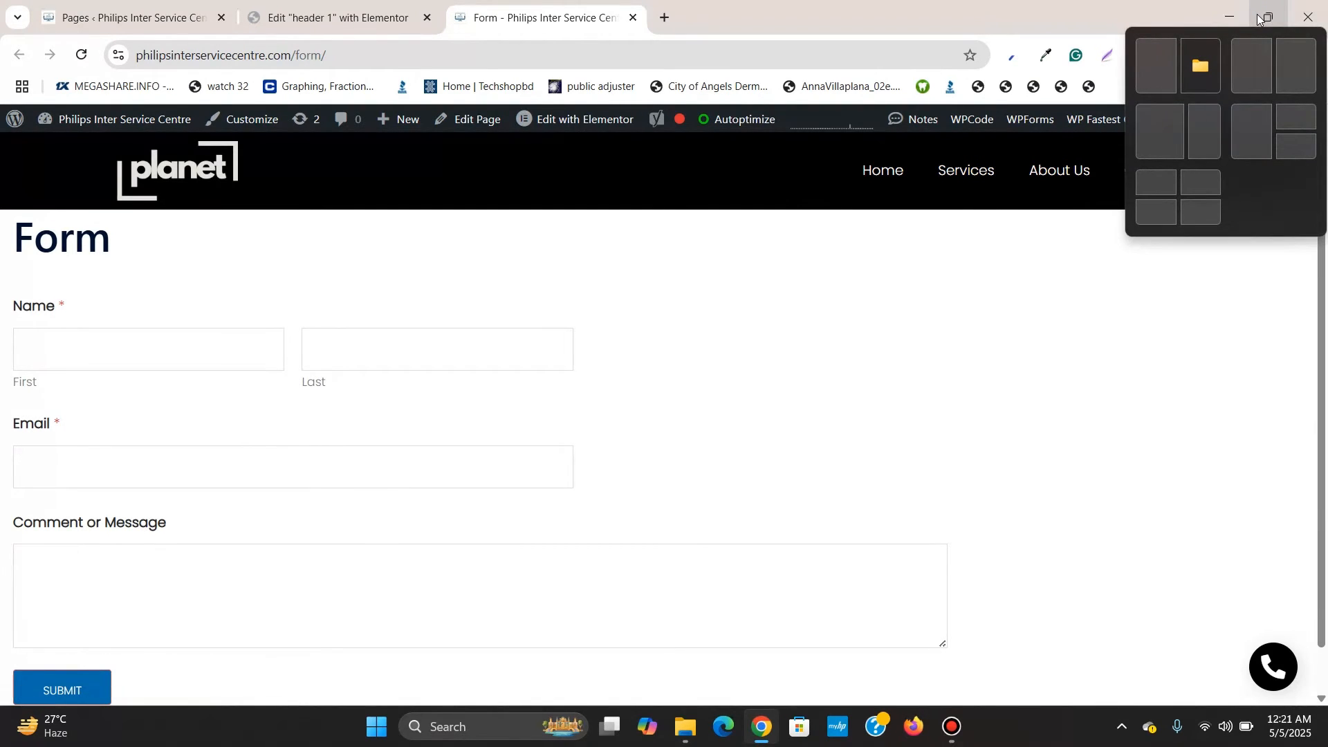
pyautogui.click(1260, 18)
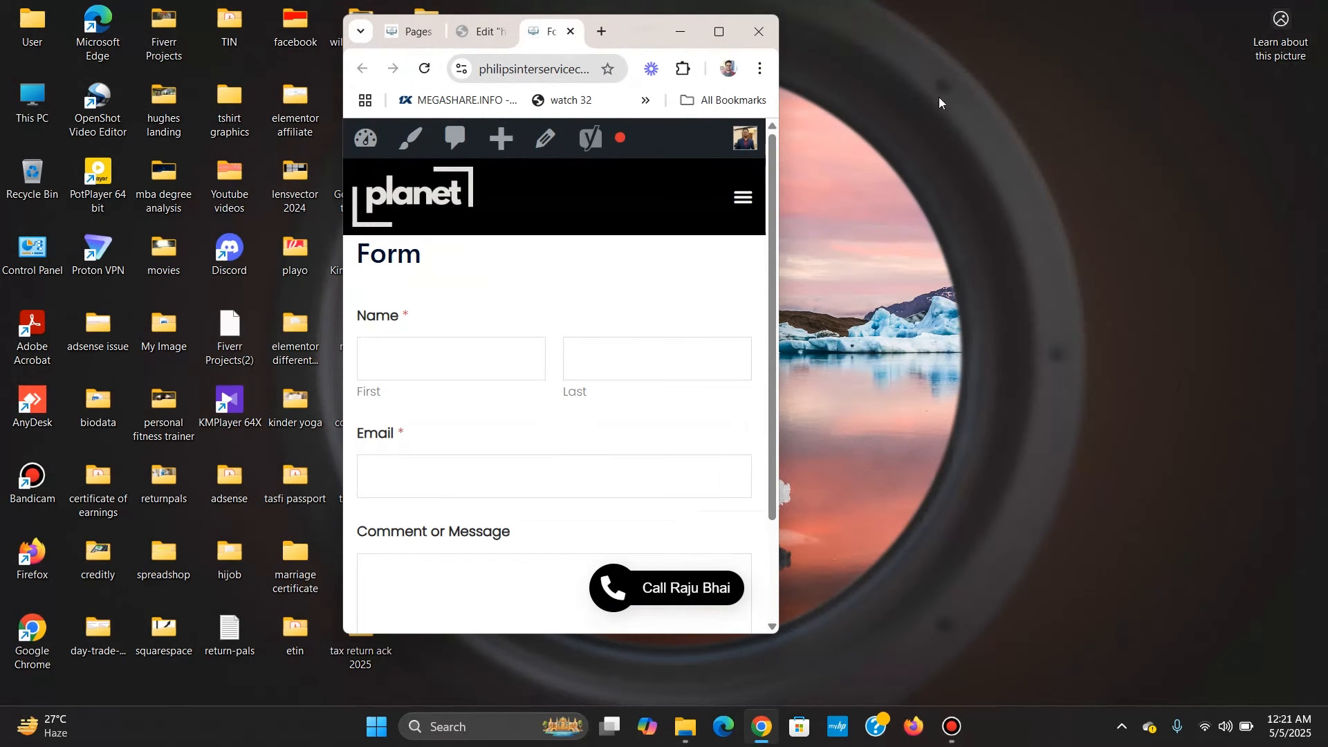
pyautogui.click(739, 200)
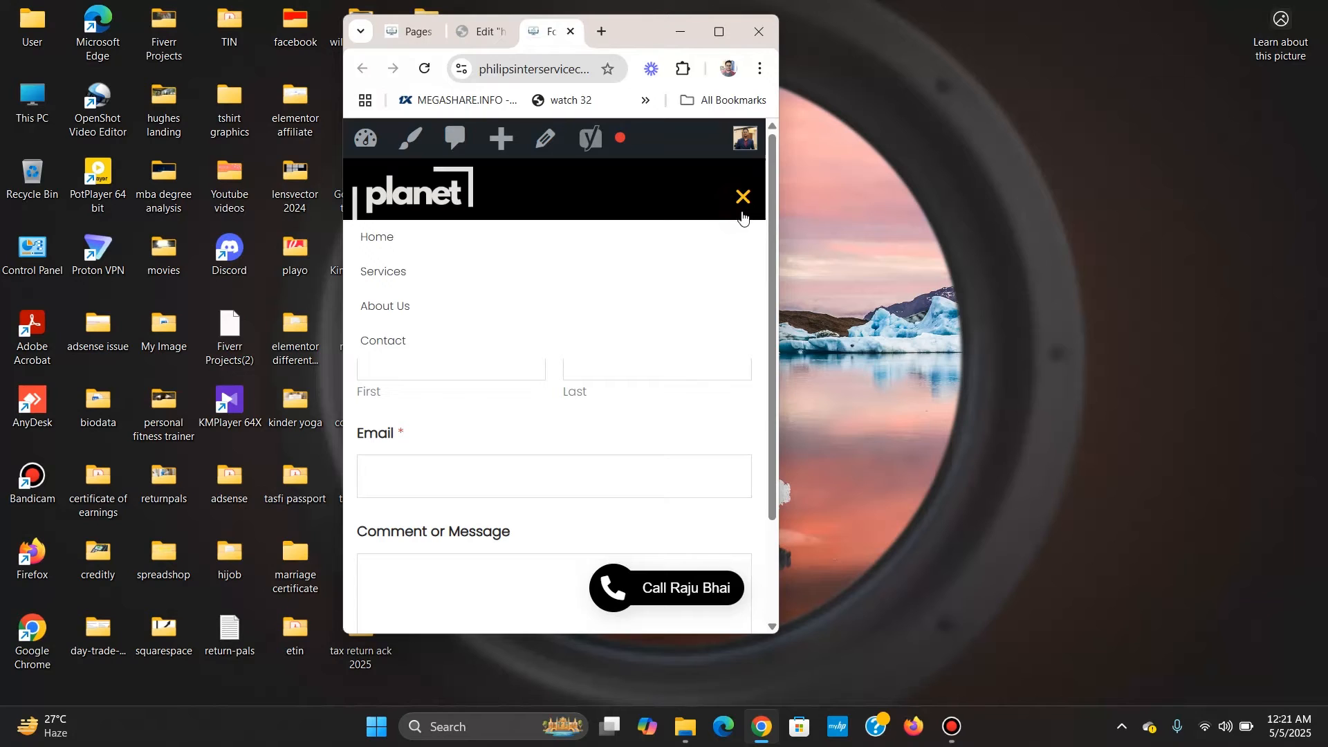
pyautogui.click(743, 199)
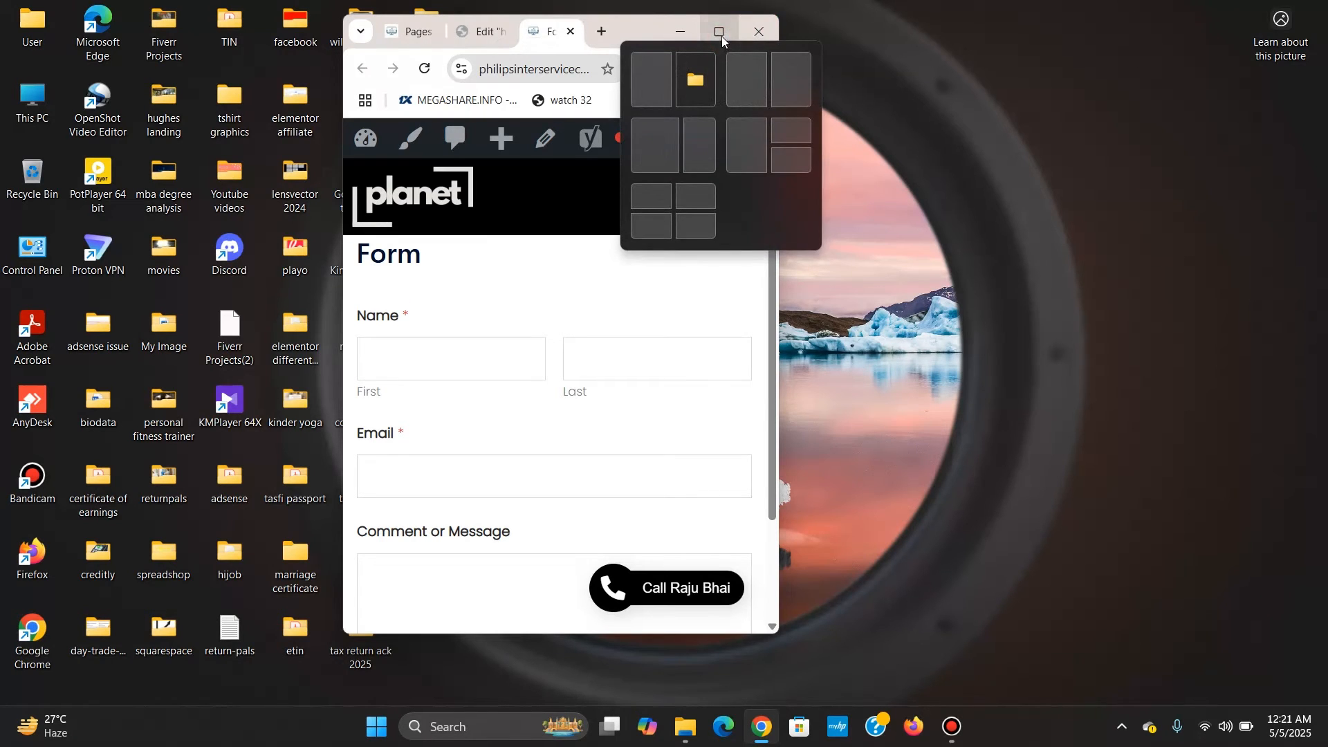
pyautogui.click(724, 30)
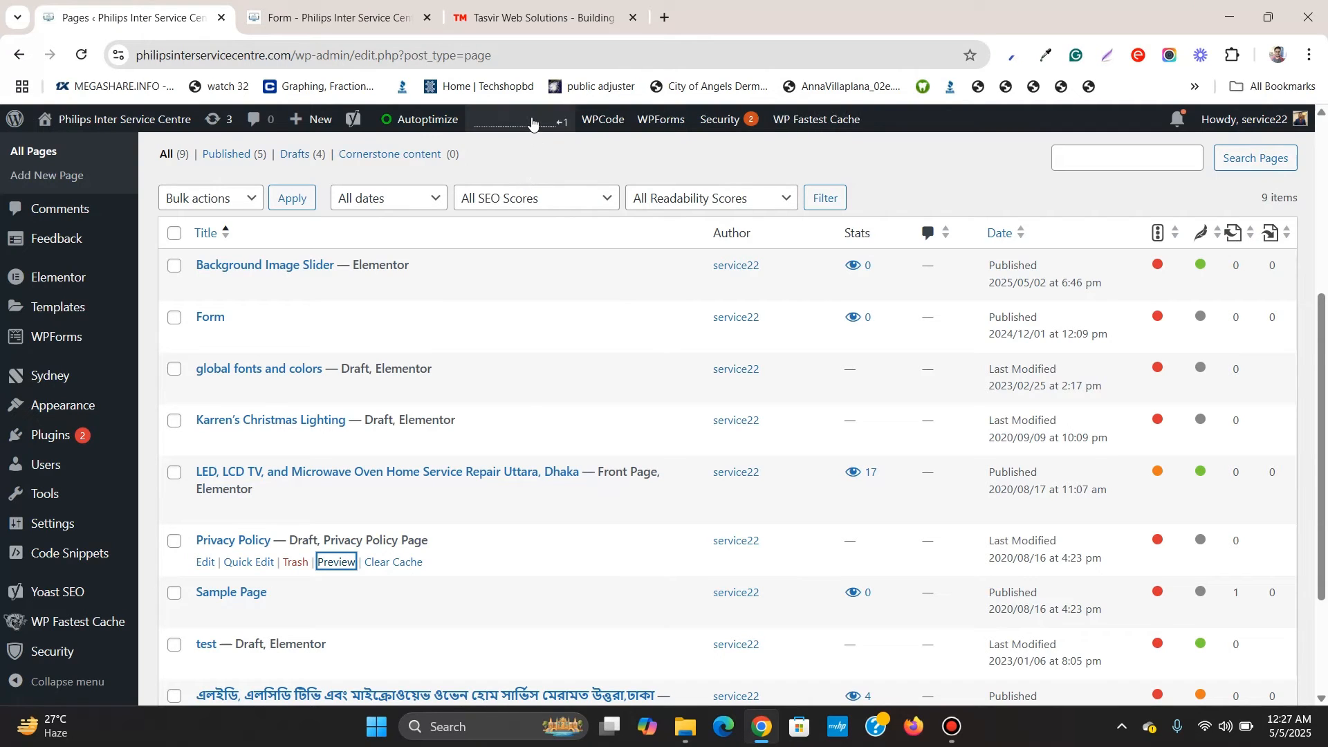
# Examine the footer of the Tasvir Web Solutions site and the bottom of the Form page, and return to the WordPress pages list.
pyautogui.click(554, 8)
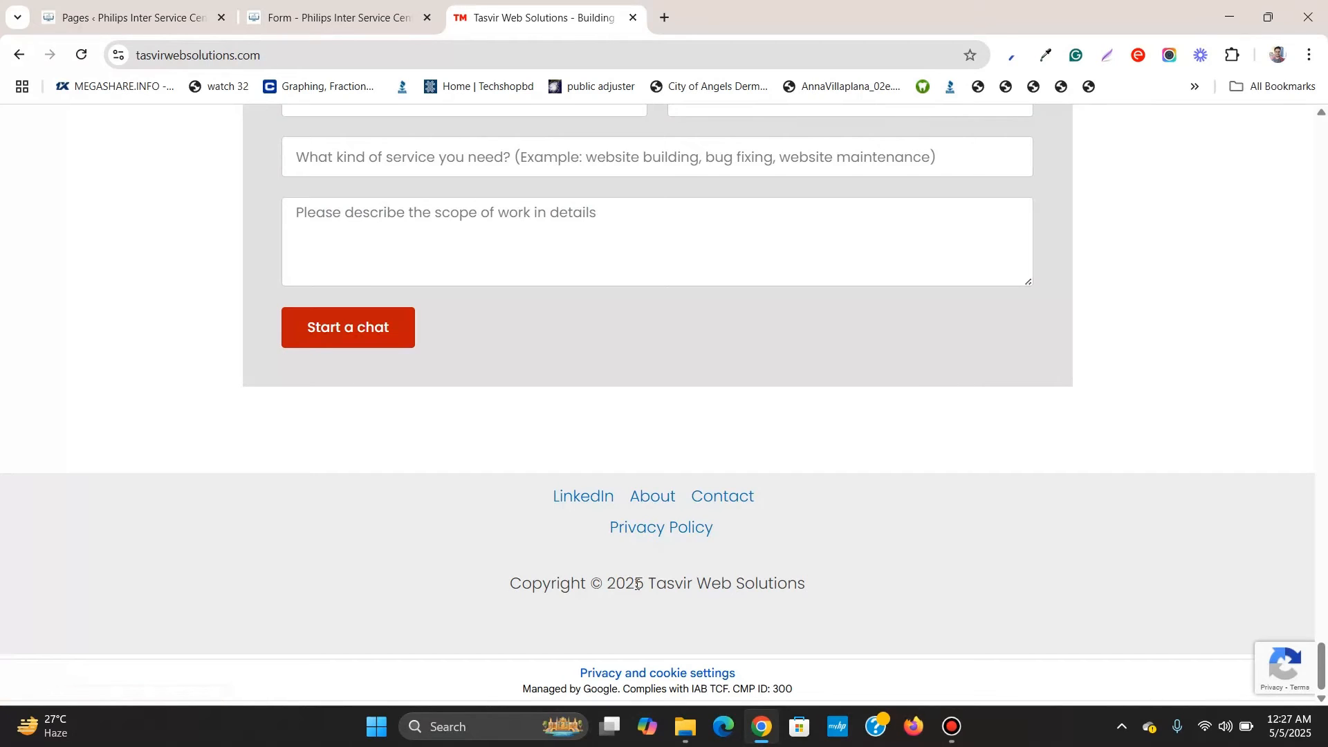
pyautogui.click(305, 23)
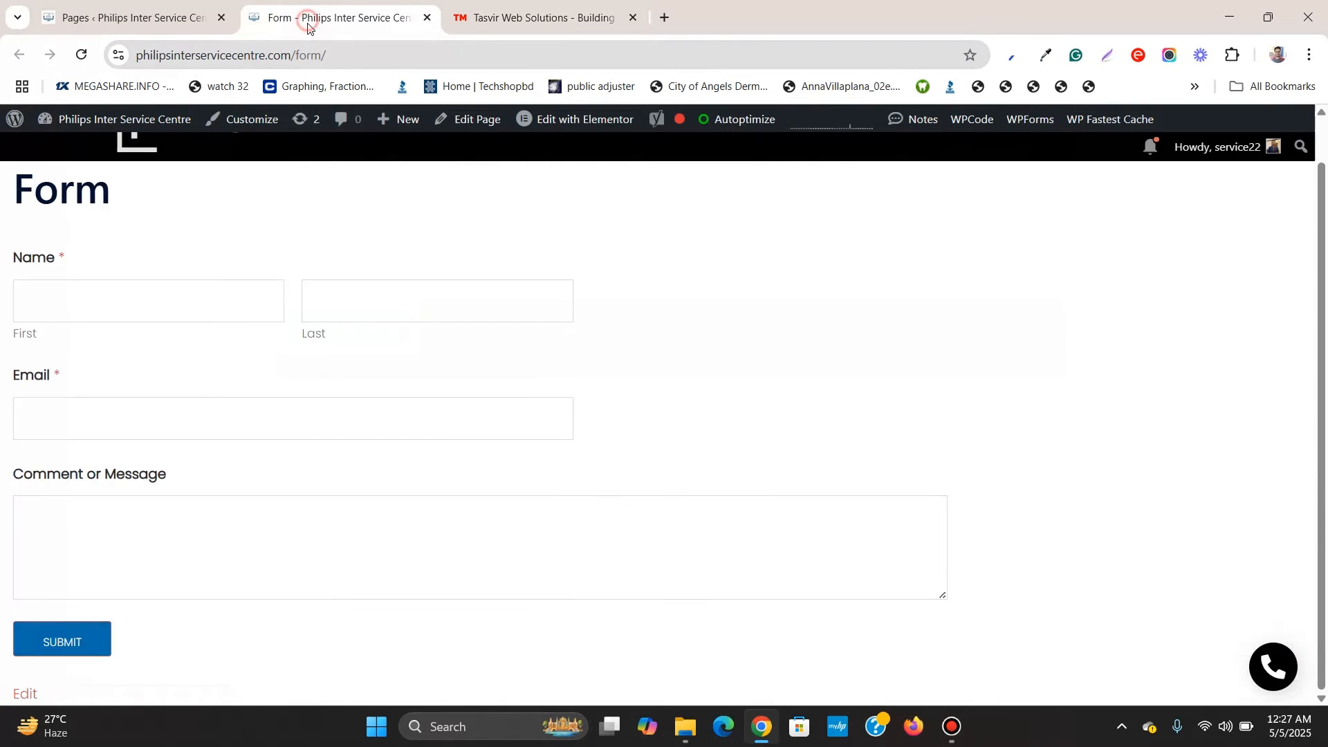
pyautogui.click(141, 7)
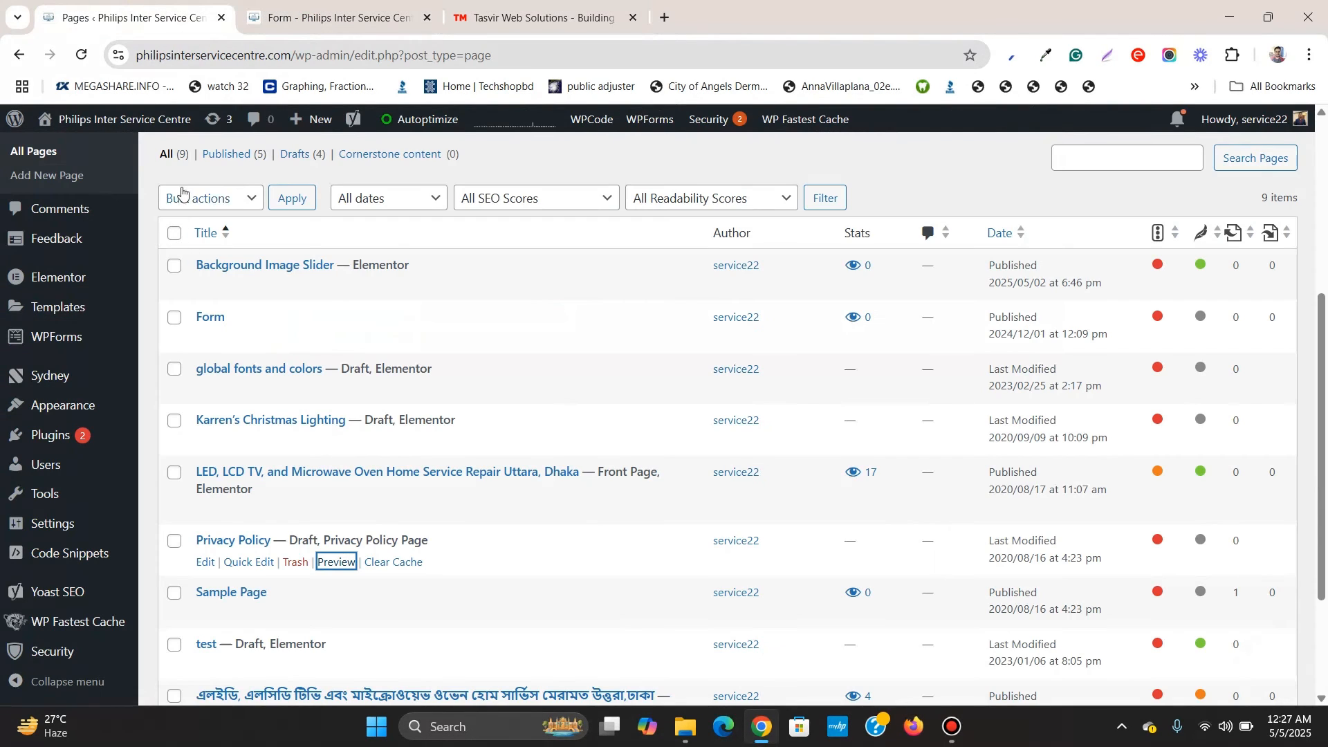
# Open the Theme Builder's Footer site part and add a new footer template.
pyautogui.scroll(5, 260, 192)
pyautogui.scroll(-2, 250, 197)
pyautogui.scroll(-2, 250, 197)
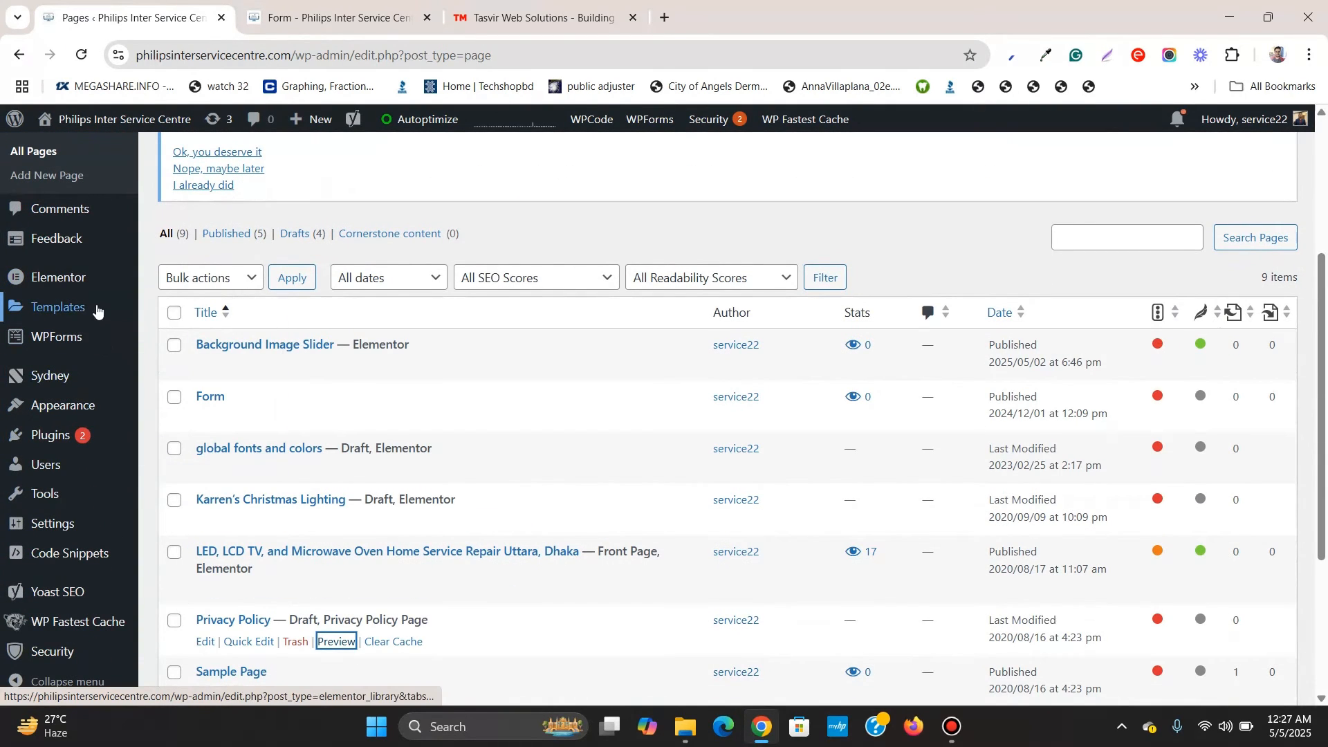
pyautogui.moveTo(102, 310)
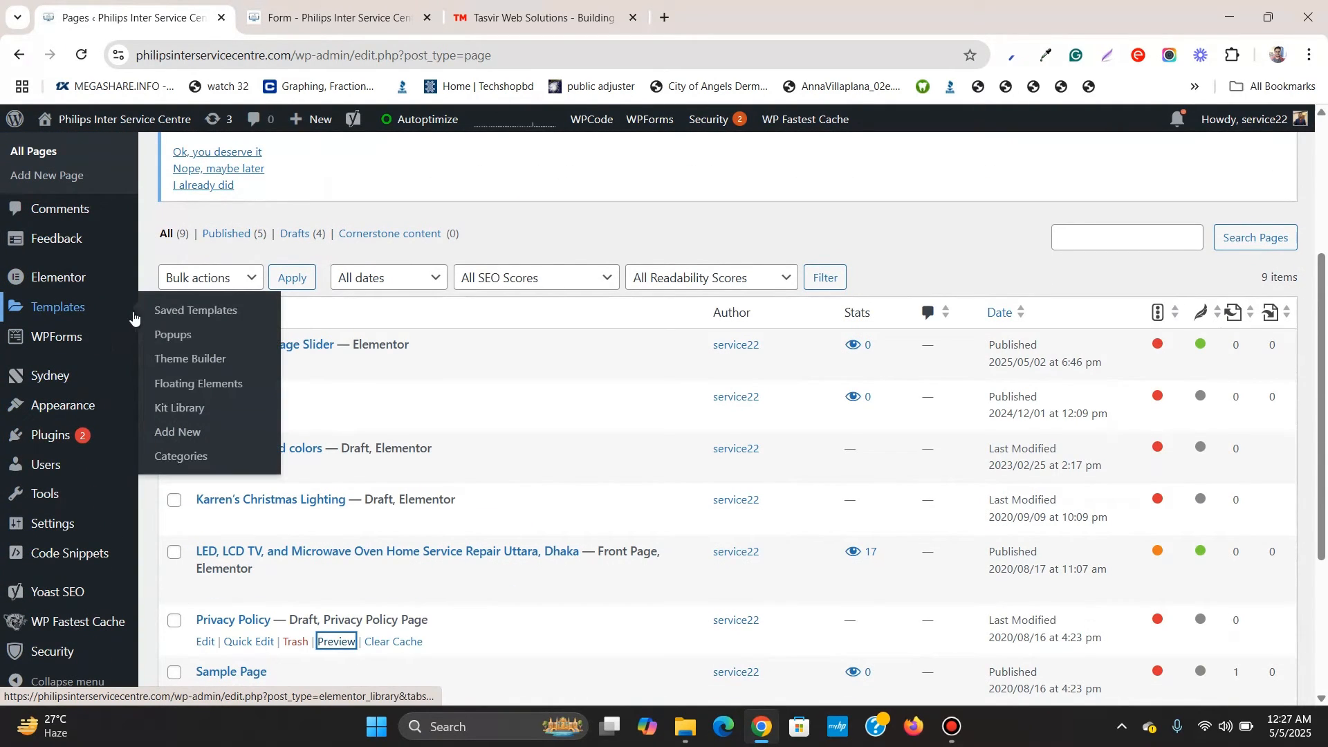
pyautogui.click(180, 361)
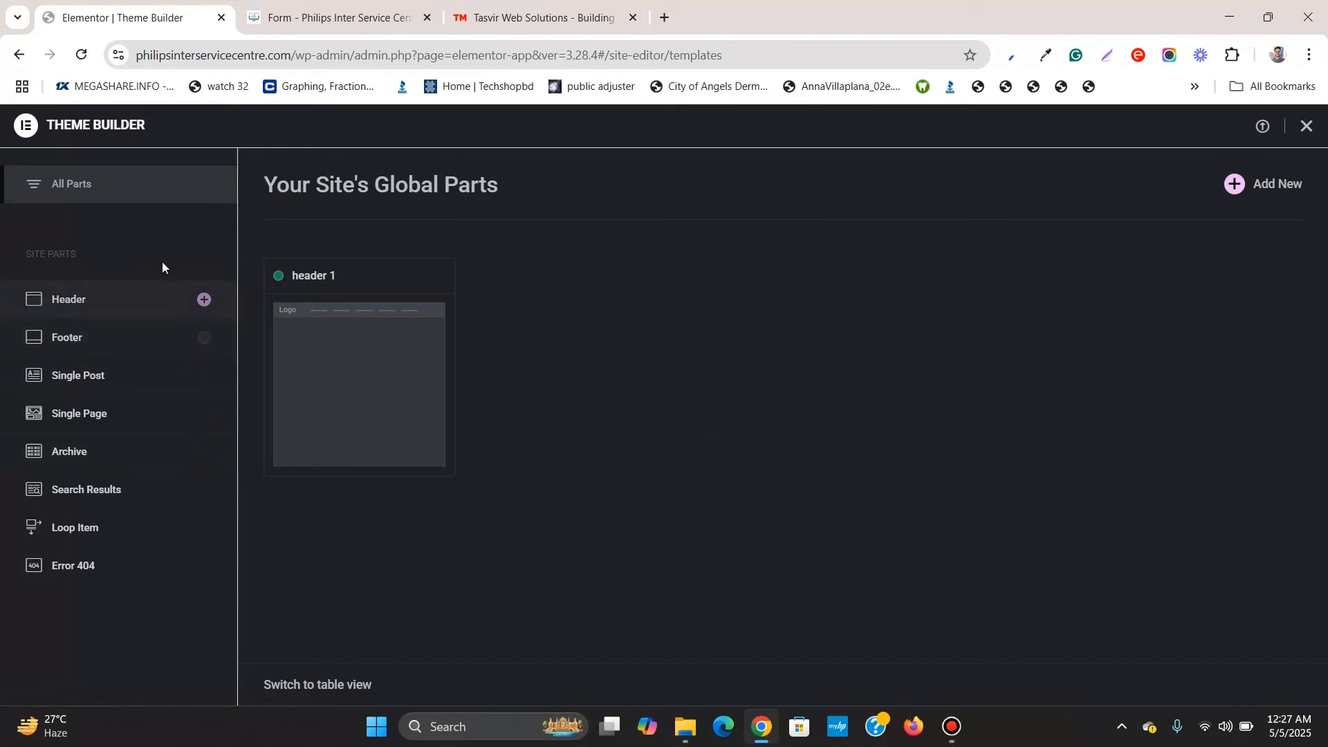
pyautogui.click(158, 297)
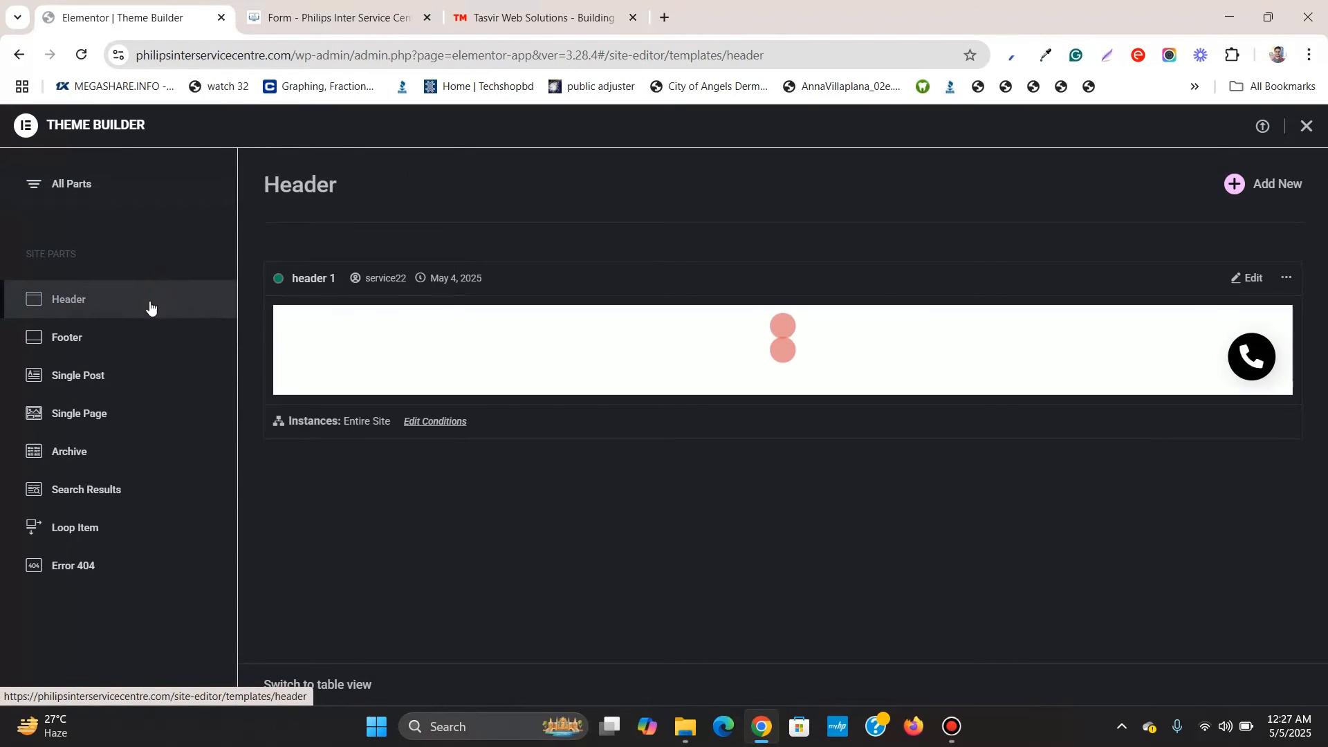
pyautogui.click(119, 344)
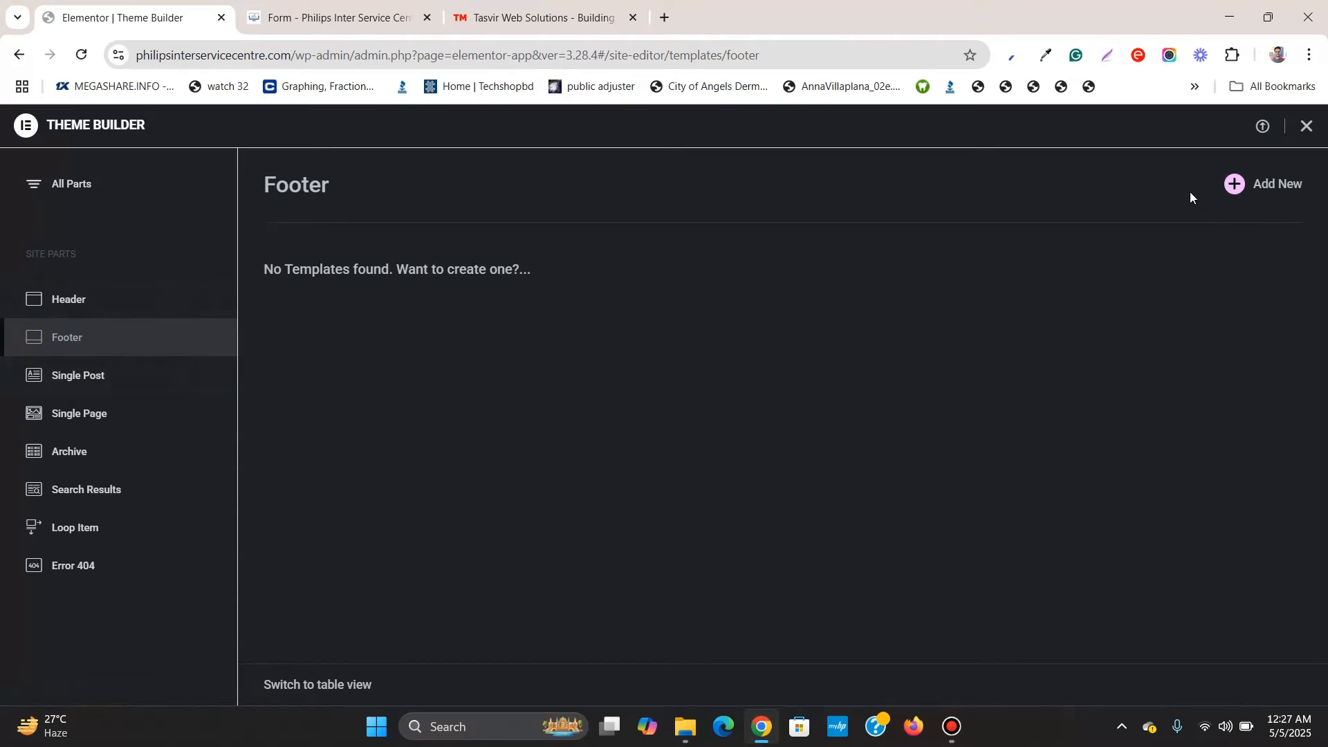
pyautogui.click(1236, 186)
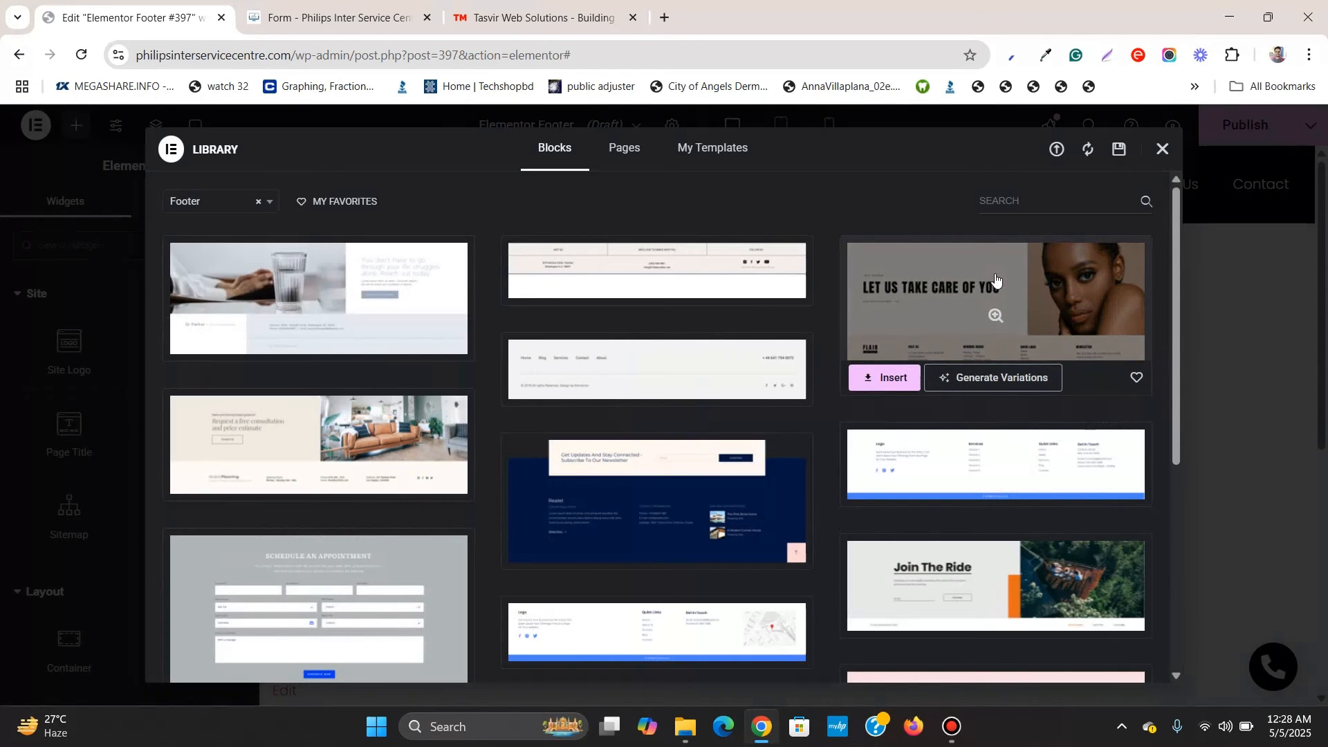
# Browse the footer blocks in the library and insert the light grey one with a horizontal menu, phone number, copyright line and social icons.
pyautogui.scroll(-4, 996, 277)
pyautogui.scroll(-2, 996, 273)
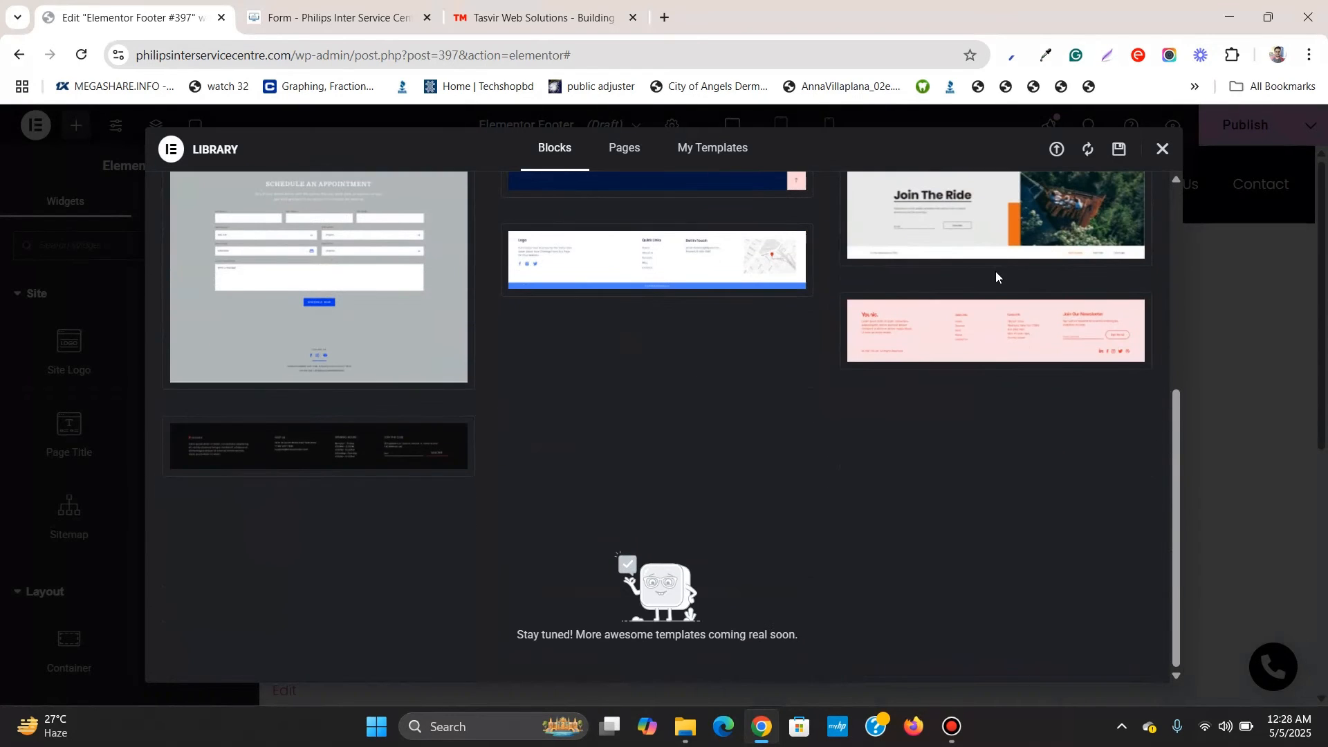
pyautogui.scroll(5, 996, 271)
pyautogui.scroll(1, 1006, 279)
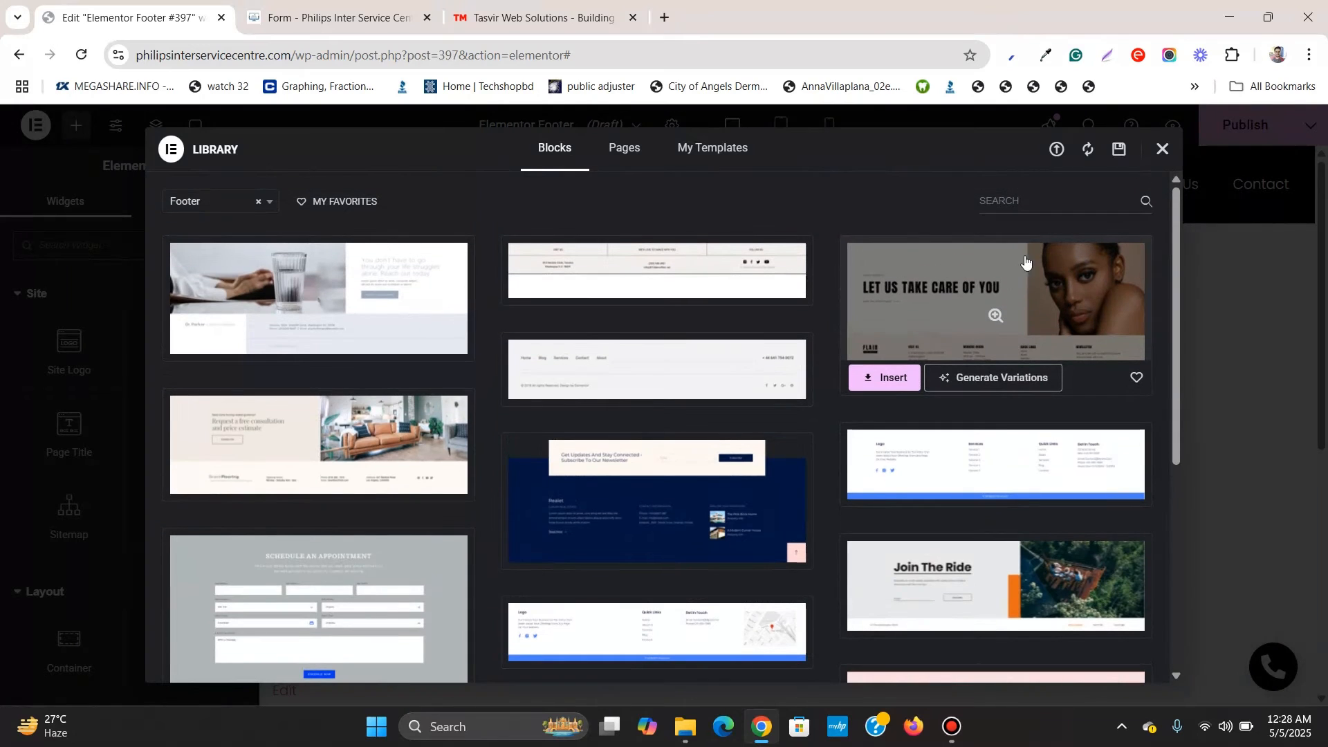
pyautogui.moveTo(676, 271)
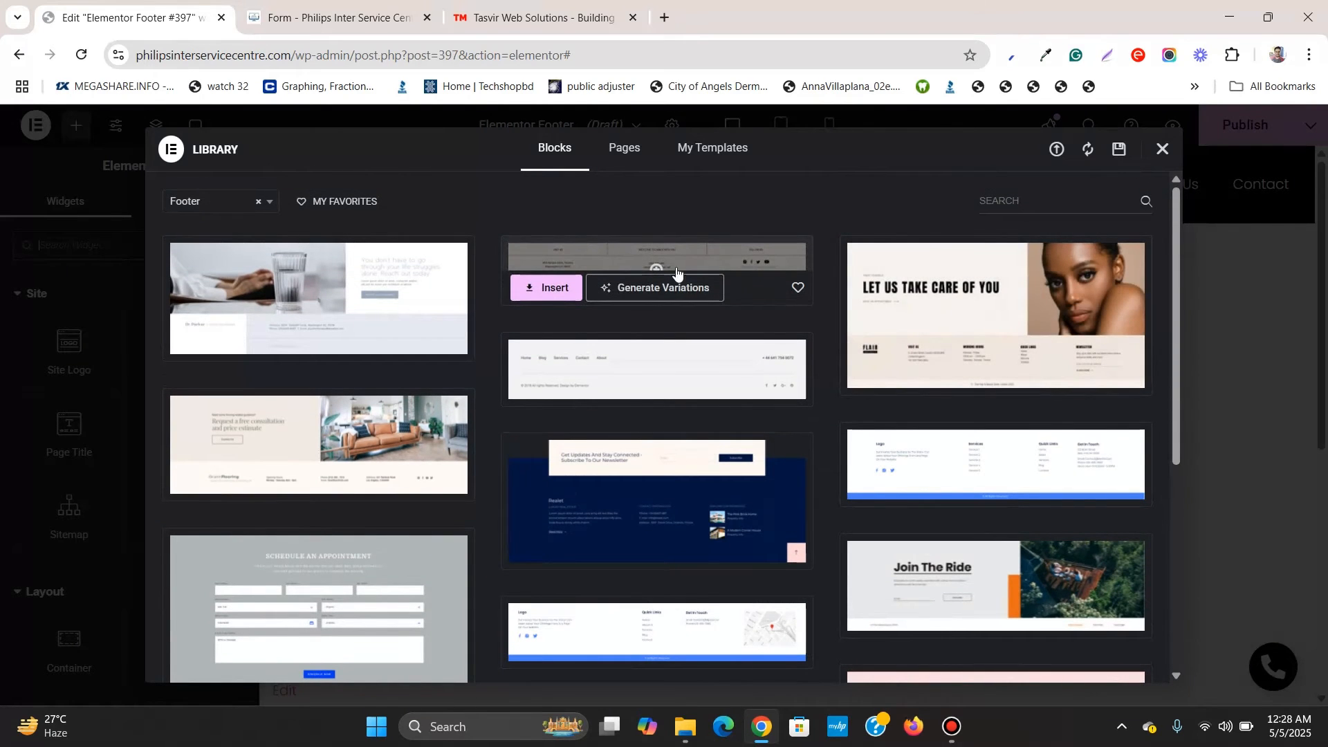
pyautogui.moveTo(755, 377)
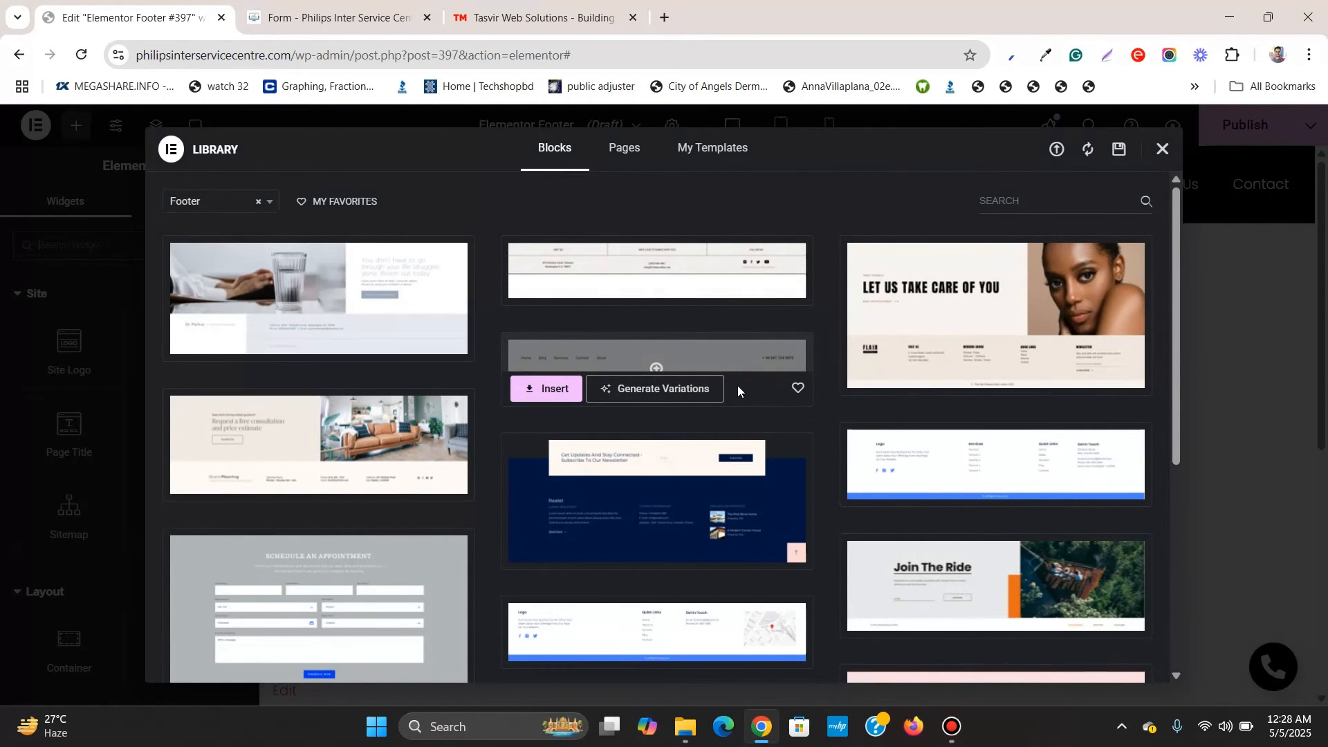
pyautogui.click(558, 391)
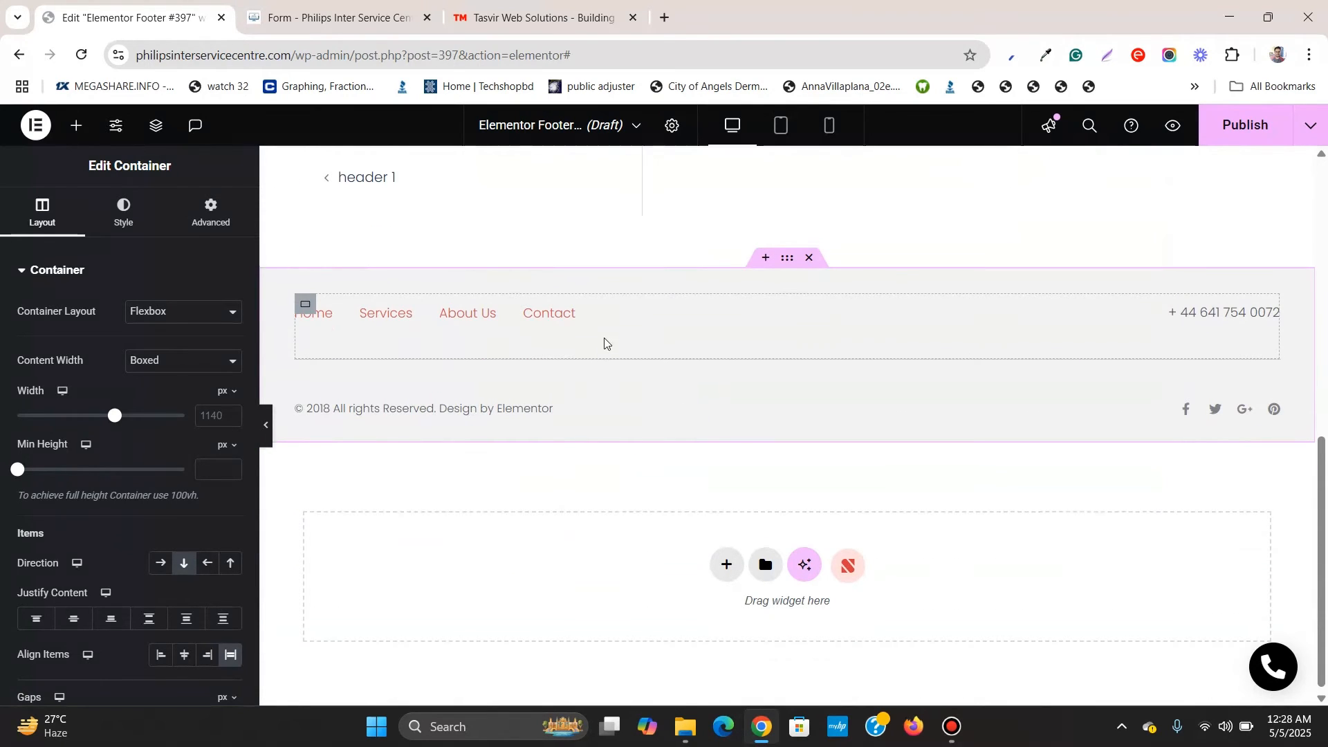
# Rename the footer template as footer 1 in its general settings.
pyautogui.scroll(10, 602, 349)
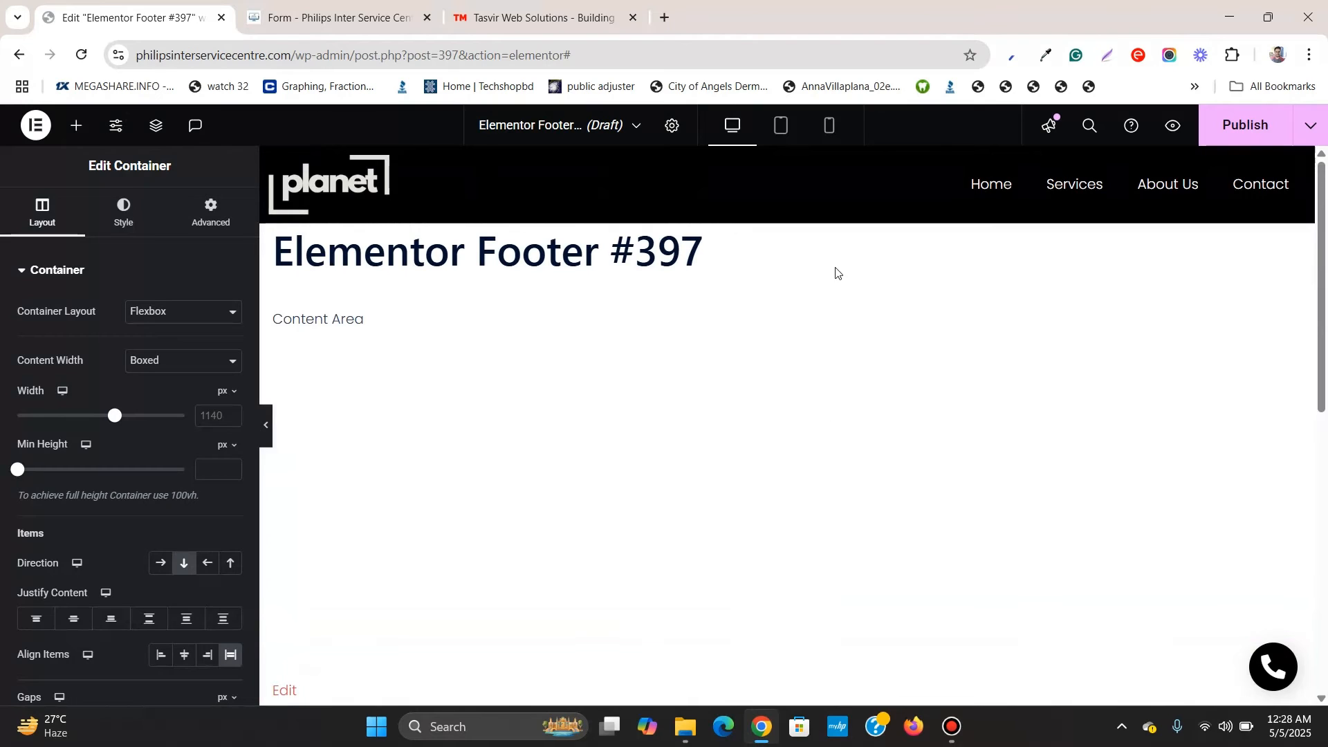
pyautogui.click(675, 128)
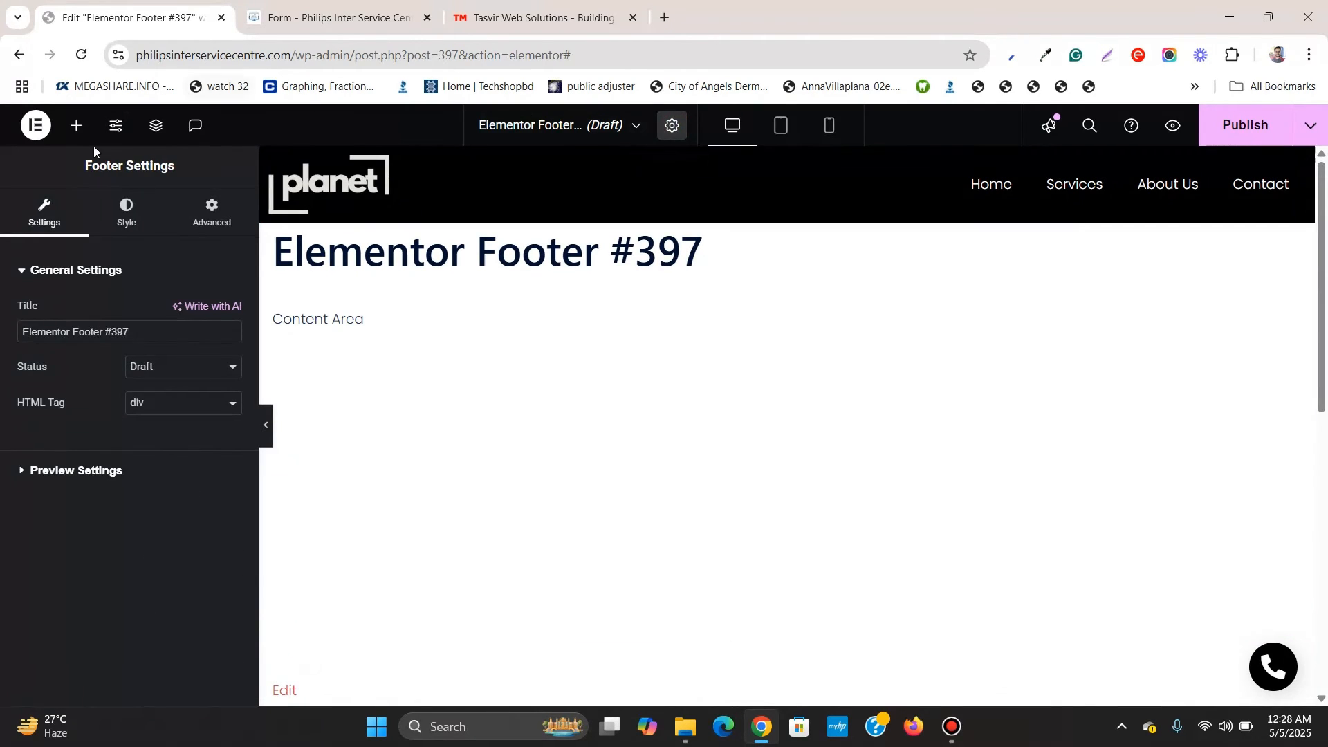
pyautogui.click(188, 337)
pyautogui.hotkey('ctrl', 'a')
pyautogui.write('f')
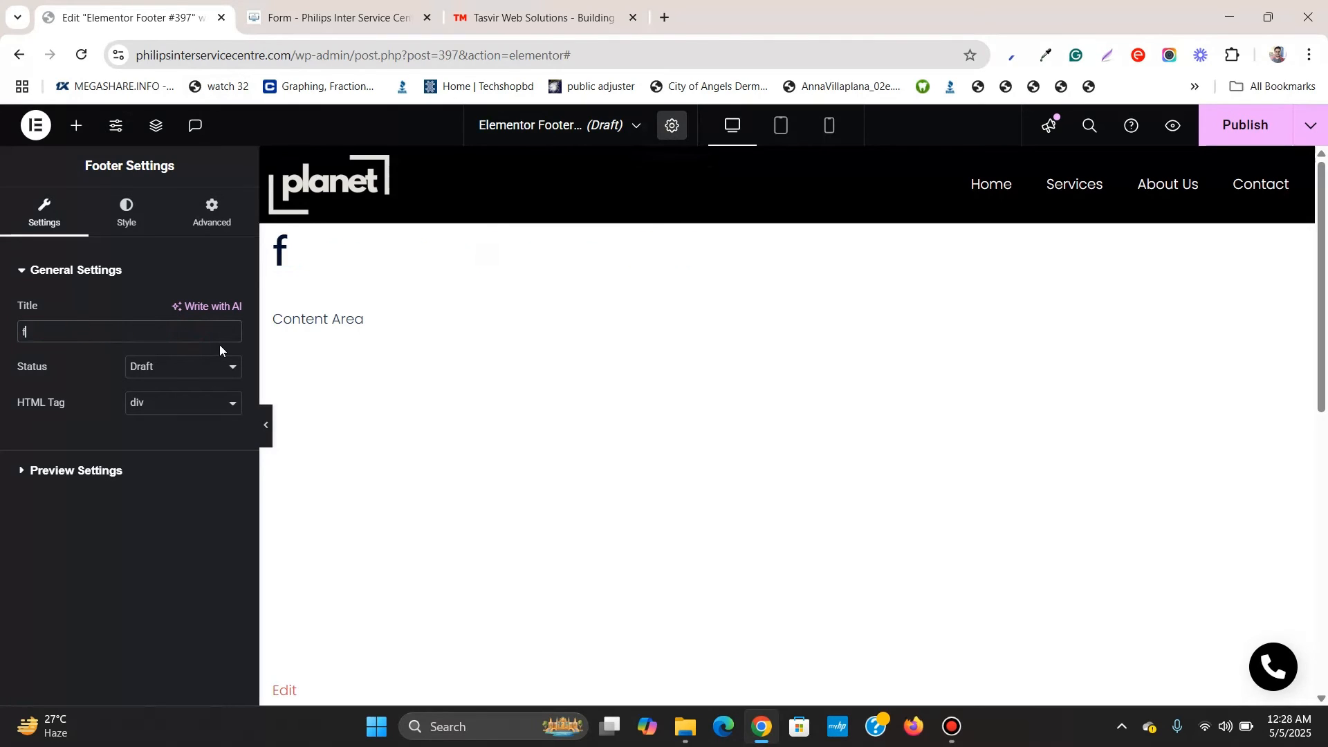
pyautogui.write('ooter')
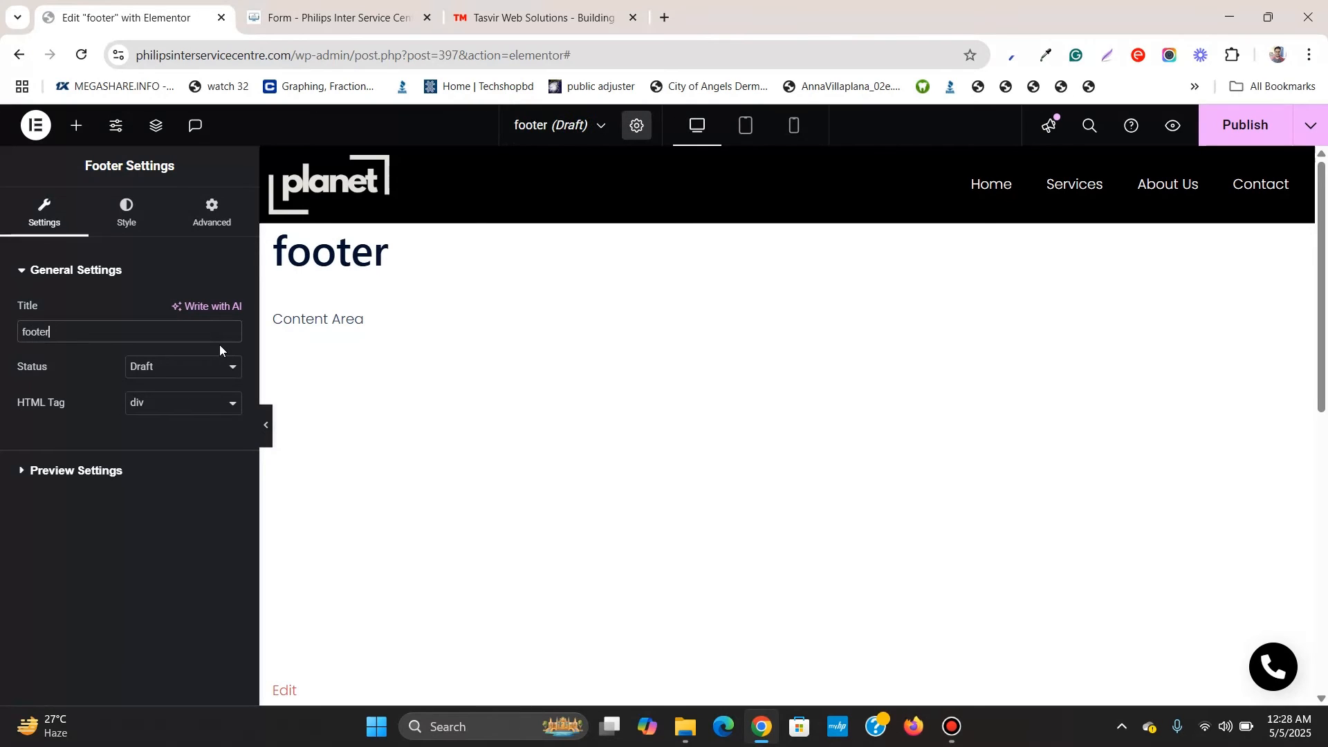
pyautogui.write(' 1')
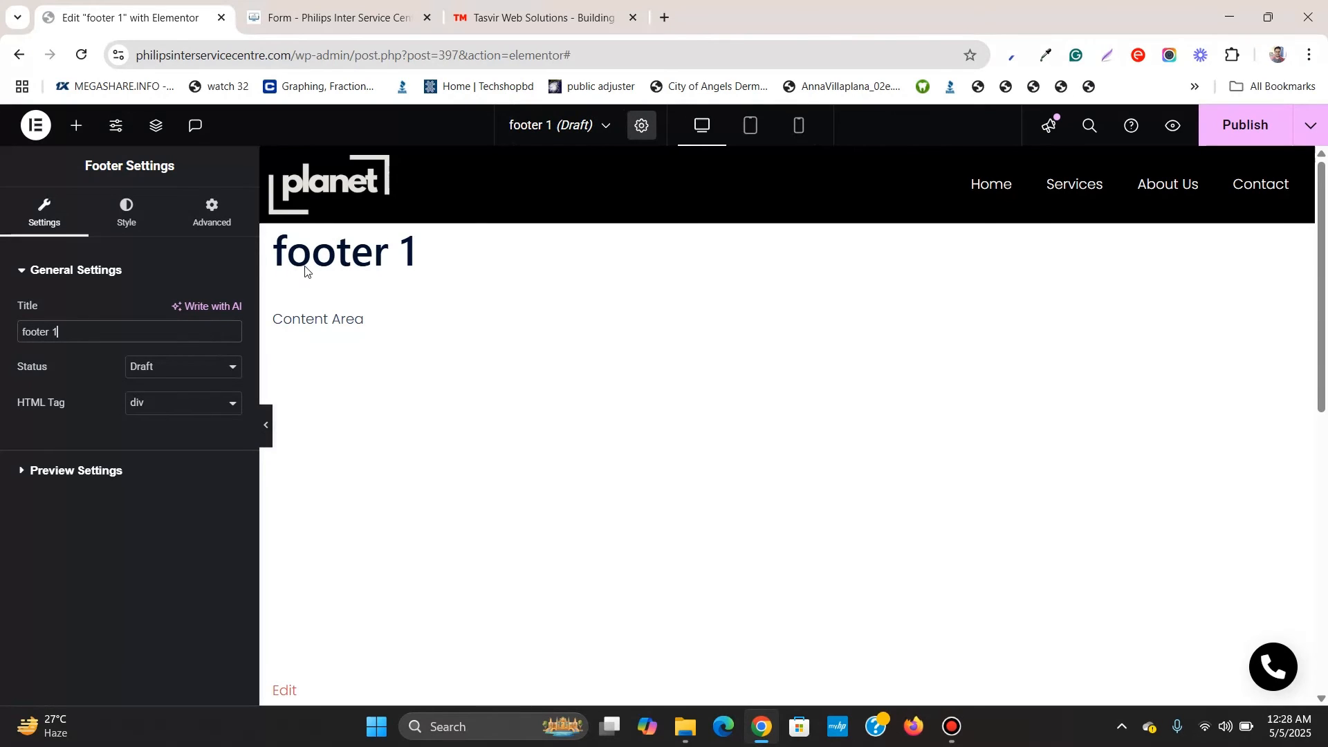
# Try Sydney Global Color 5 as the footer container's background color, and settle on the global Secondary color (#54595F).
pyautogui.scroll(-10, 451, 317)
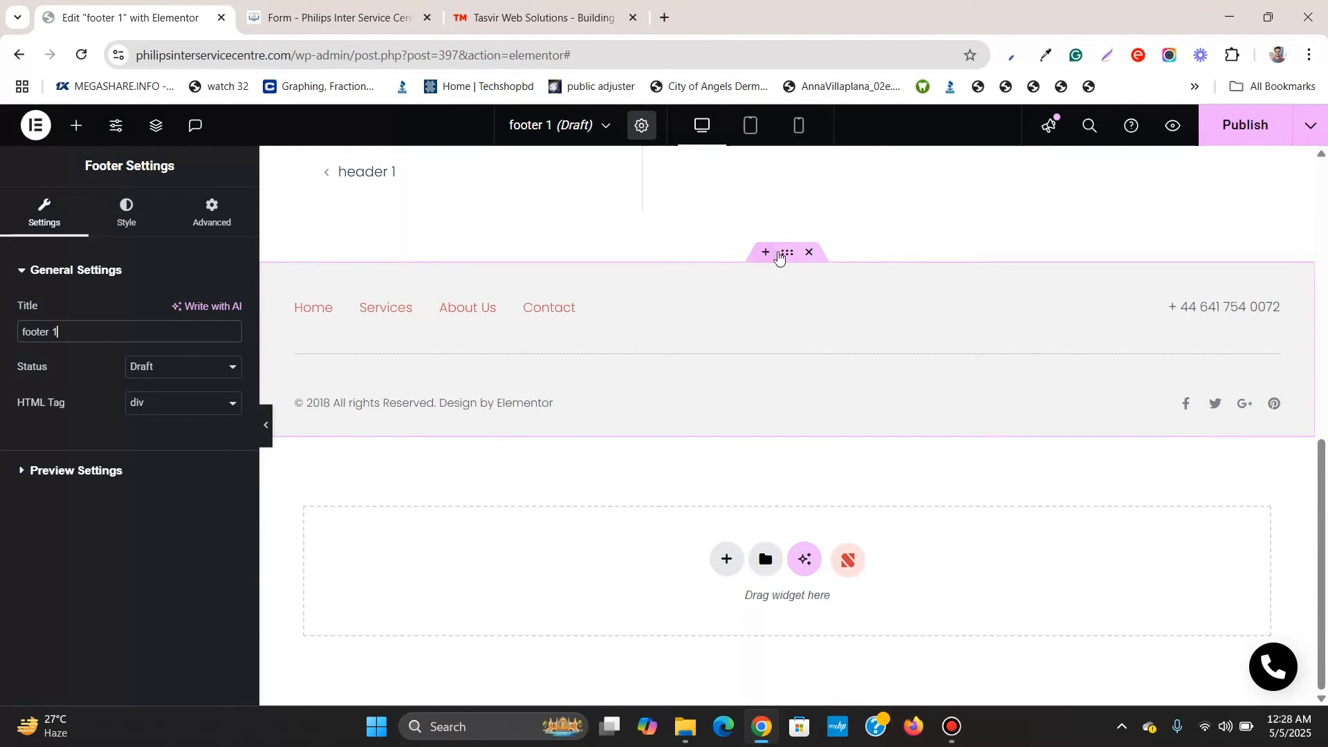
pyautogui.click(788, 253)
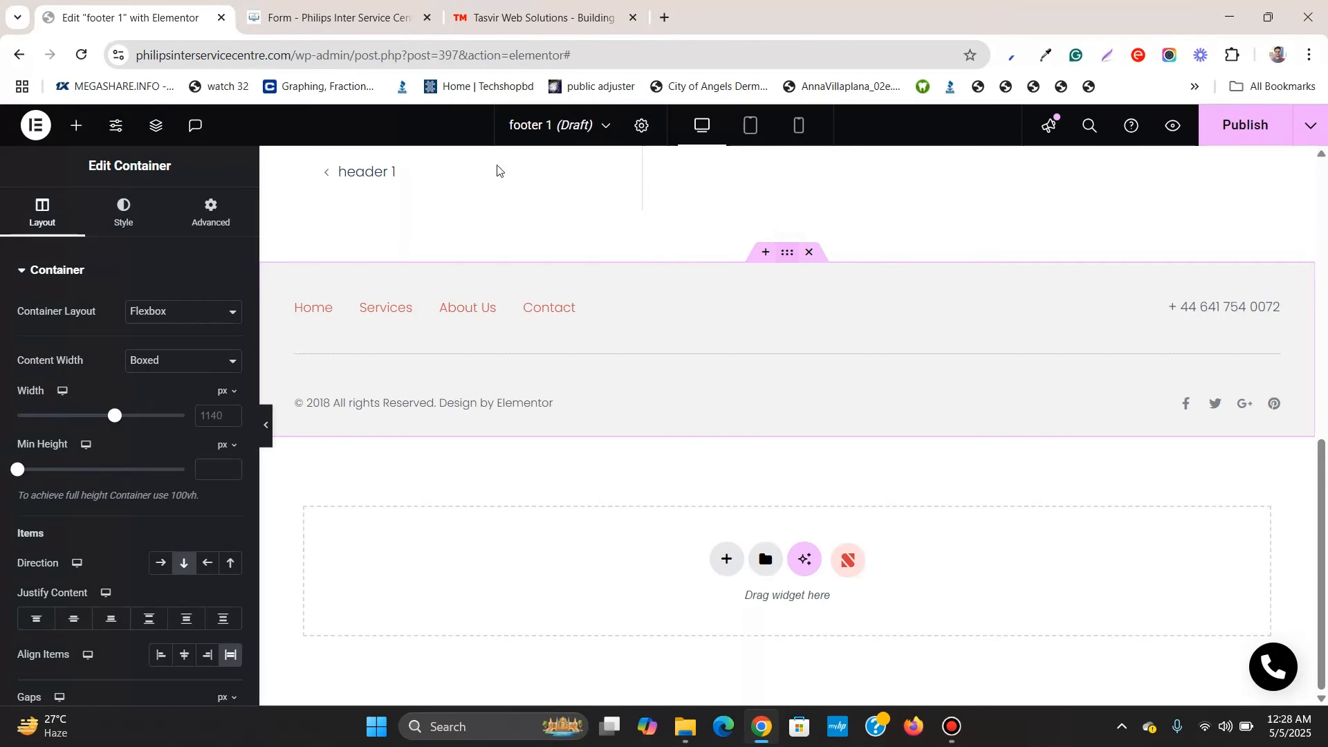
pyautogui.click(125, 205)
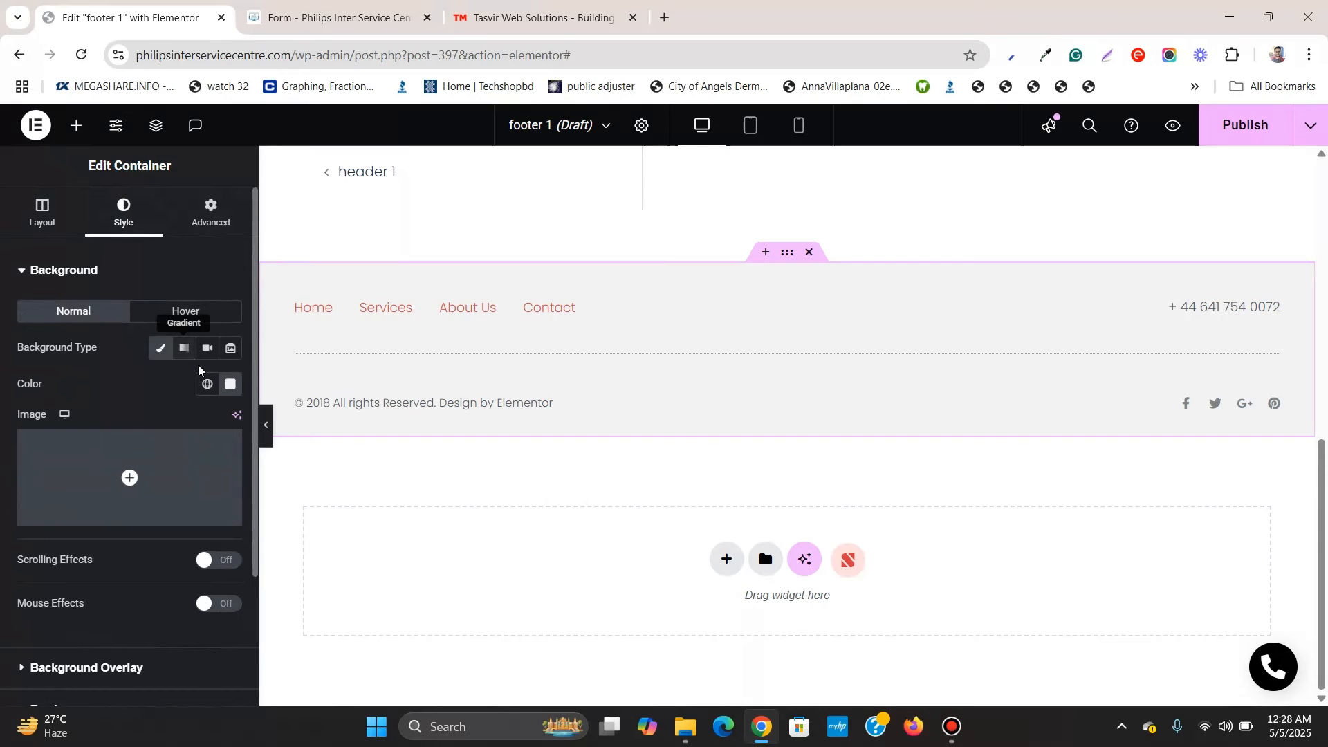
pyautogui.click(208, 390)
pyautogui.scroll(-2, 145, 390)
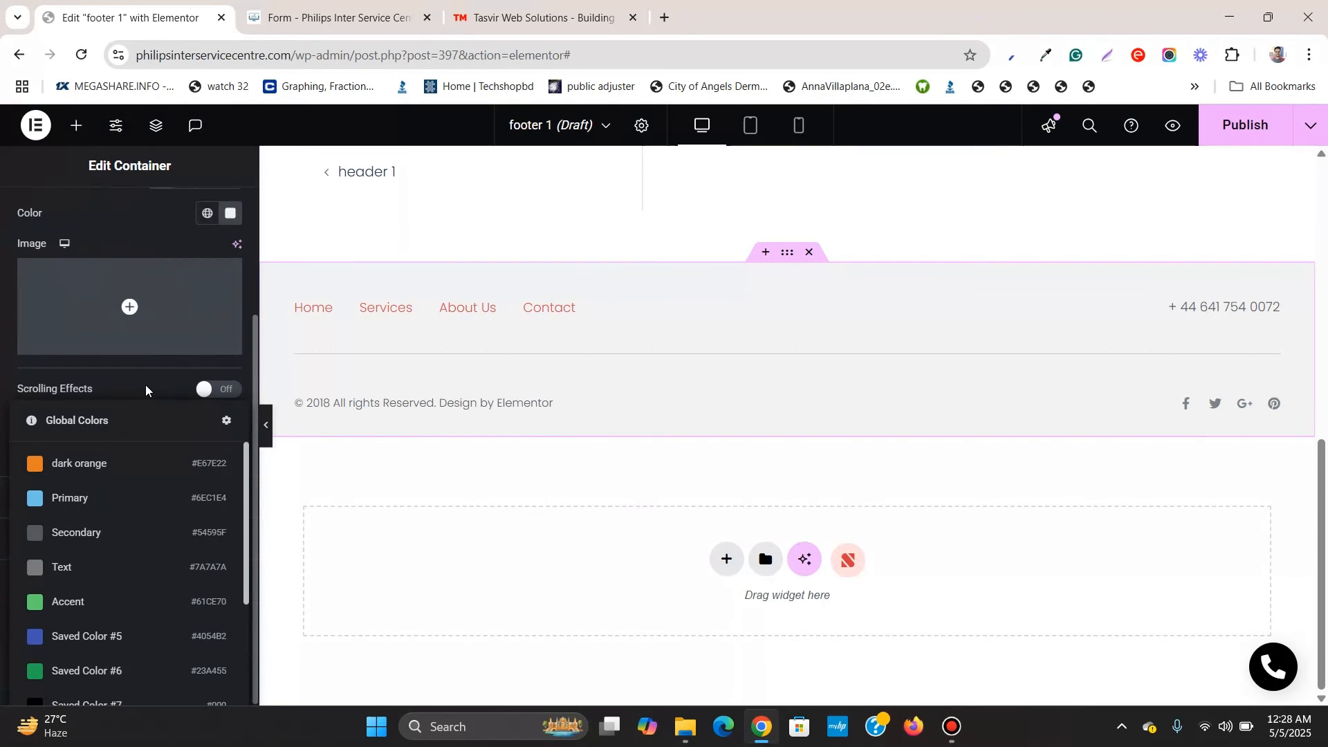
pyautogui.scroll(-5, 66, 564)
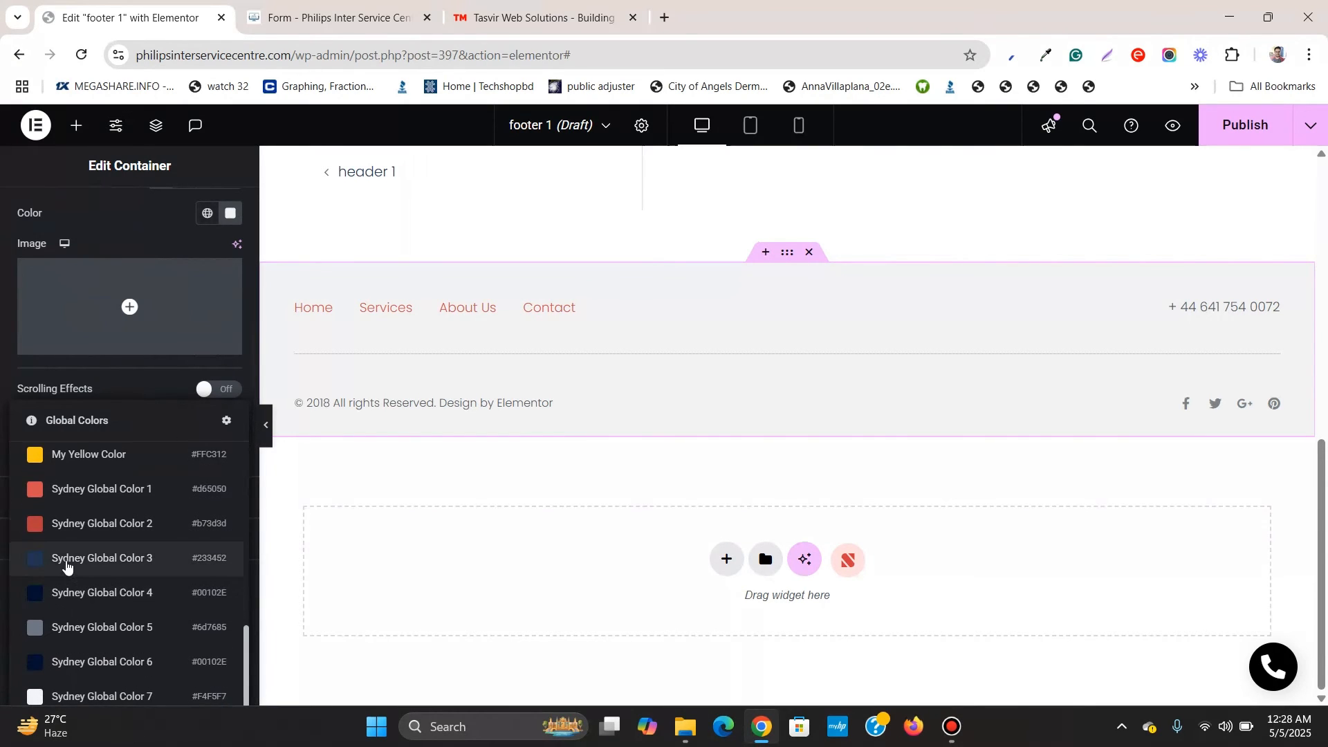
pyautogui.scroll(2, 68, 563)
pyautogui.scroll(2, 68, 564)
pyautogui.scroll(-5, 67, 564)
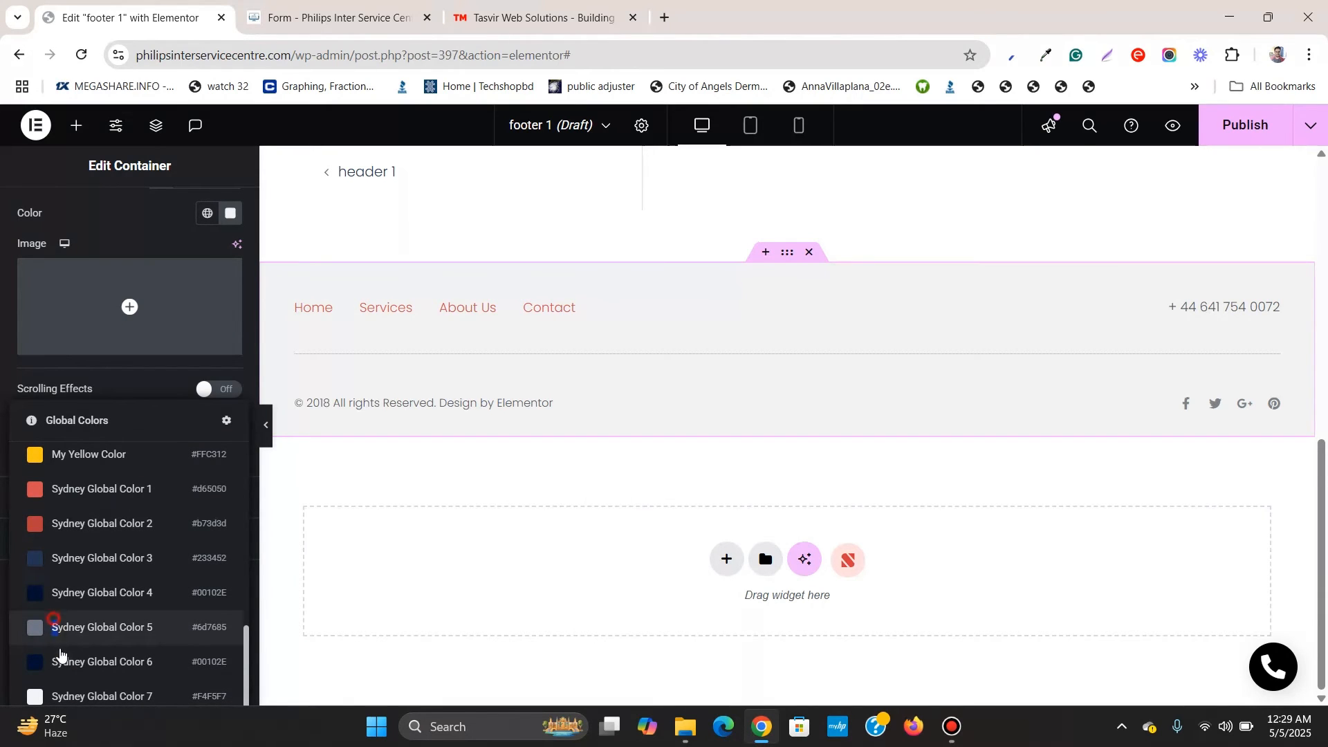
pyautogui.tripleClick(55, 638)
pyautogui.click(56, 634)
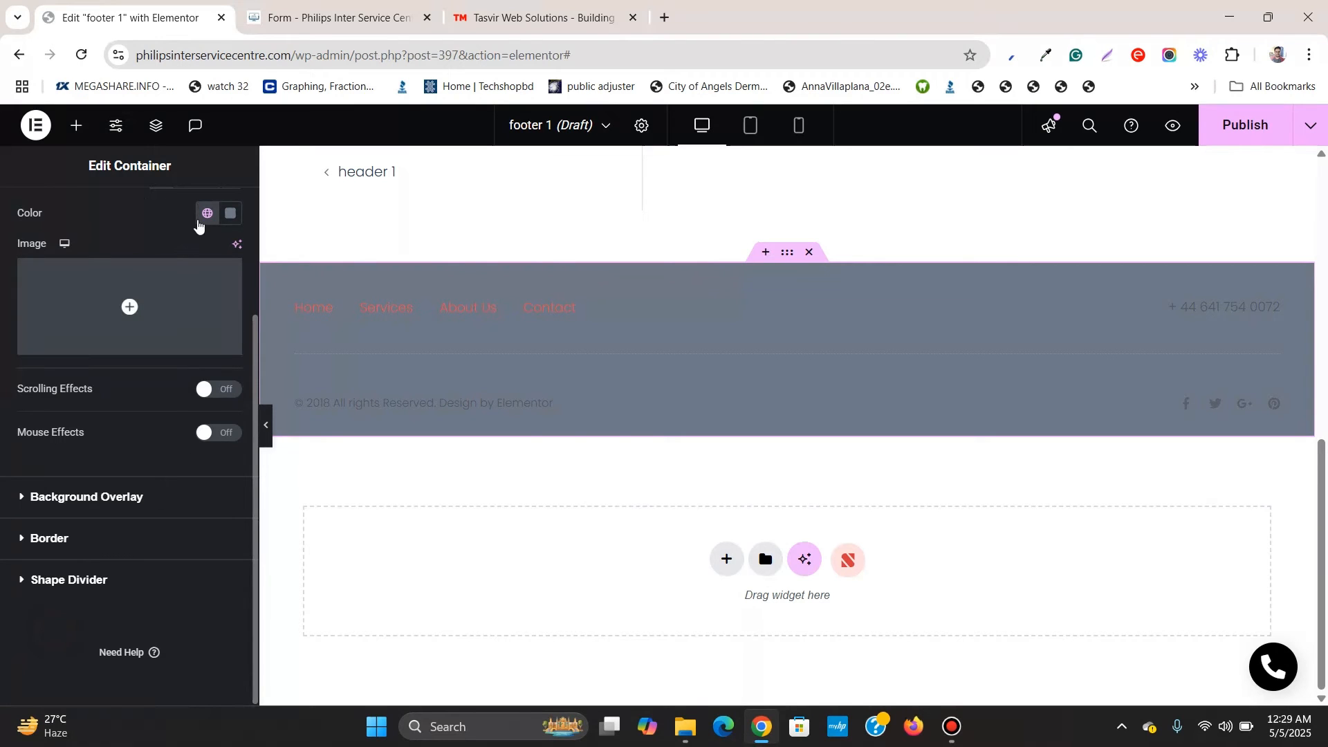
pyautogui.click(206, 214)
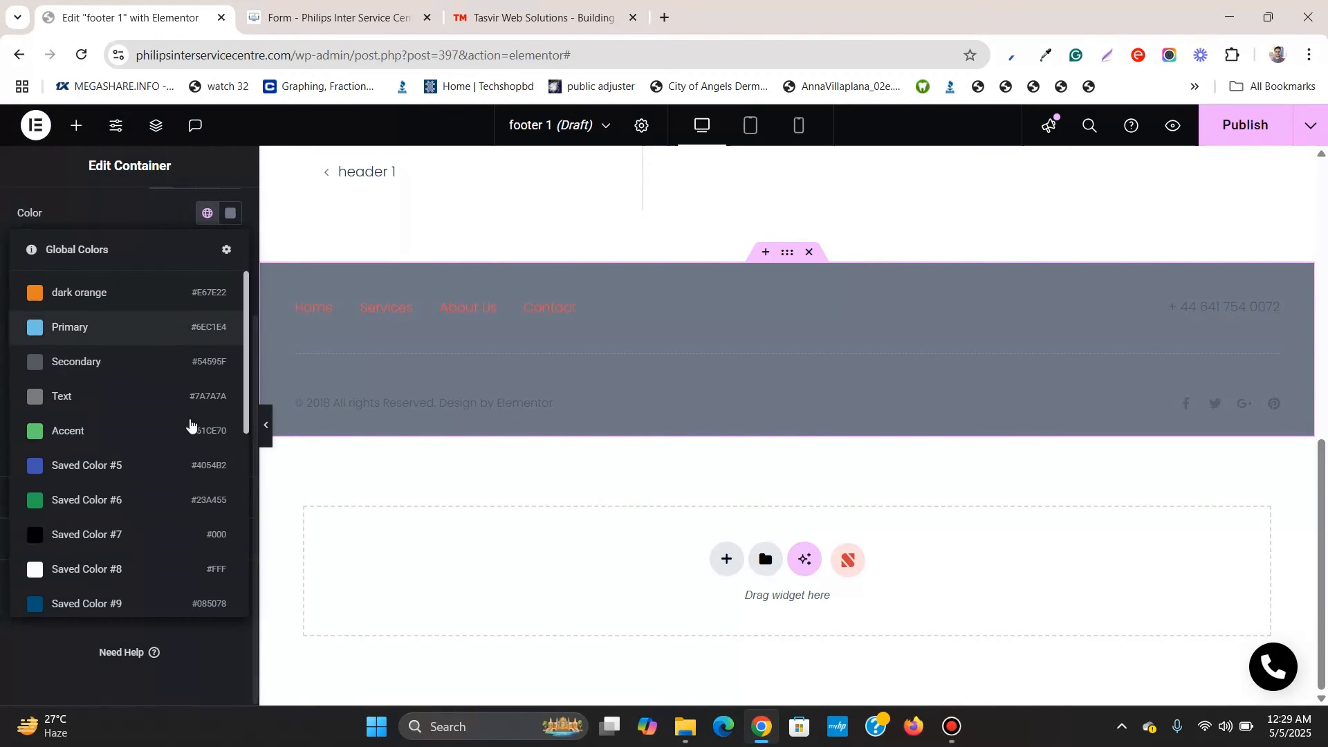
pyautogui.click(123, 360)
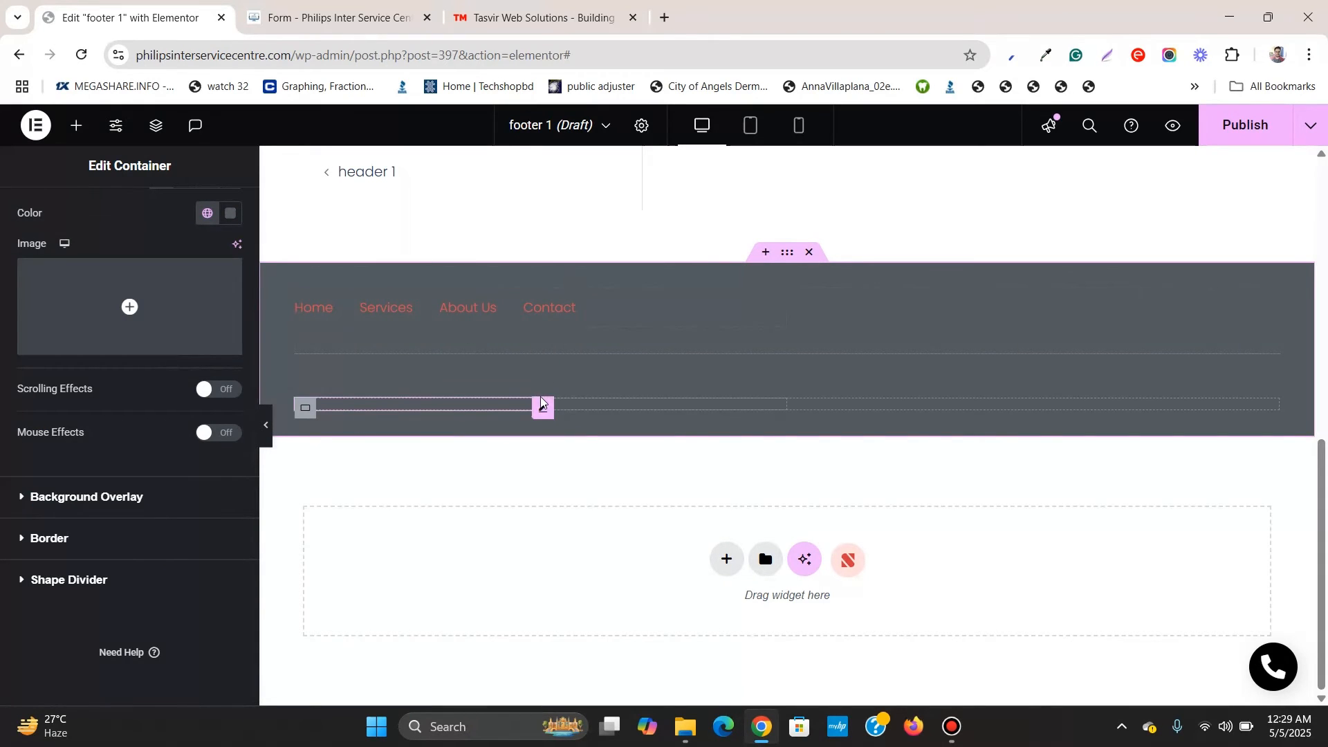
# Set the copyright heading's text color to the white global color Saved Color #8.
pyautogui.click(541, 408)
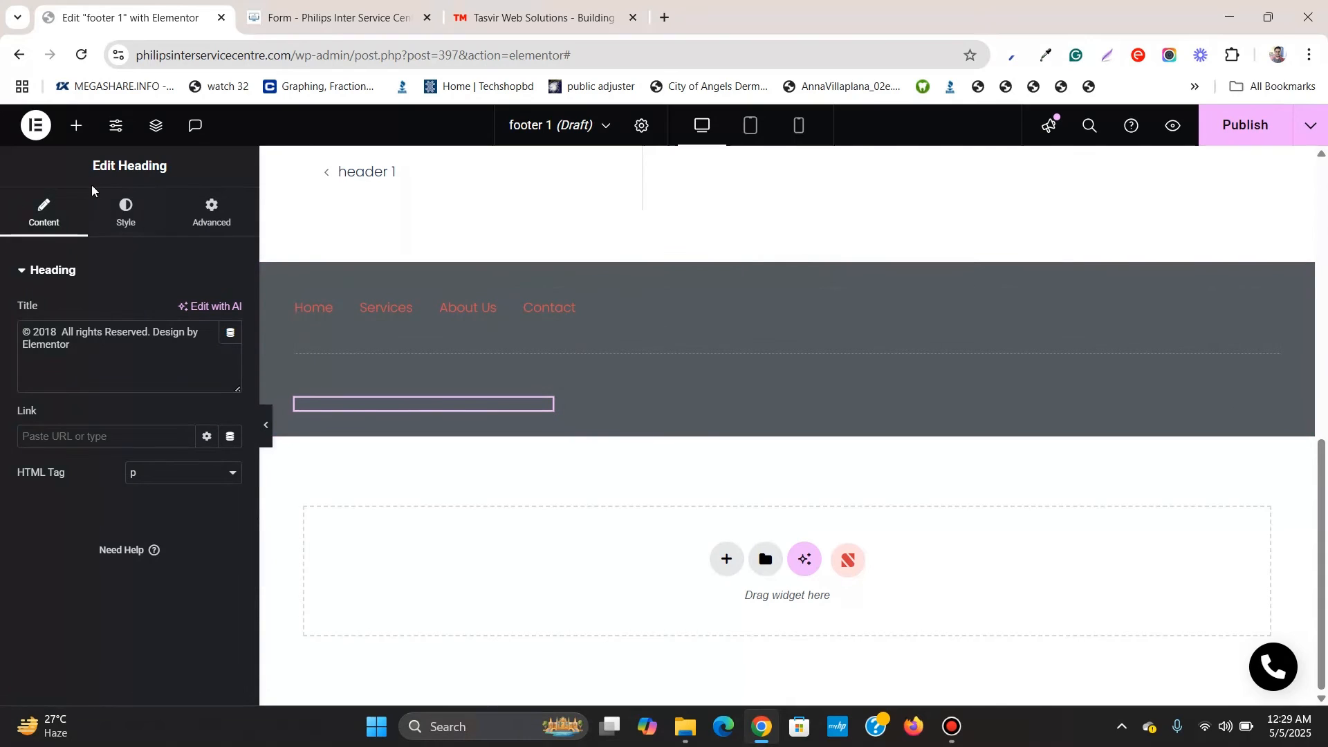
pyautogui.click(114, 232)
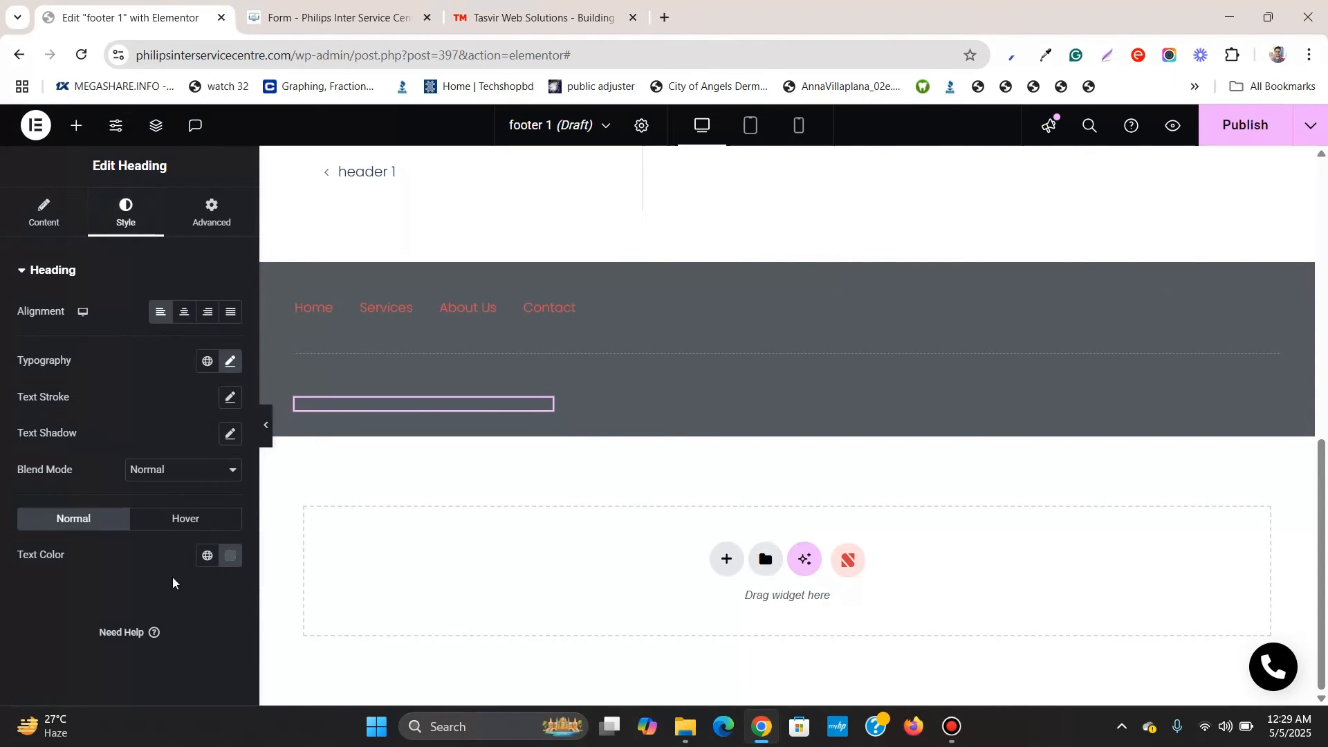
pyautogui.click(208, 560)
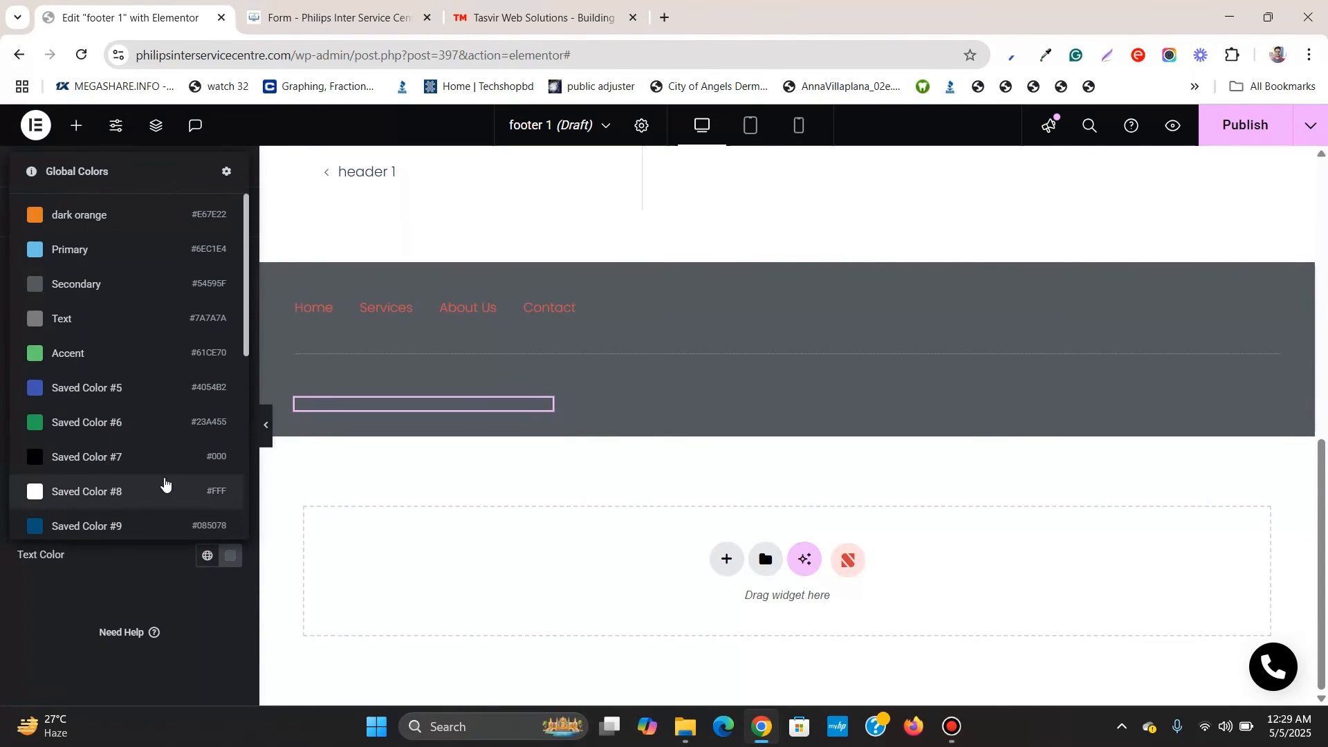
pyautogui.click(163, 484)
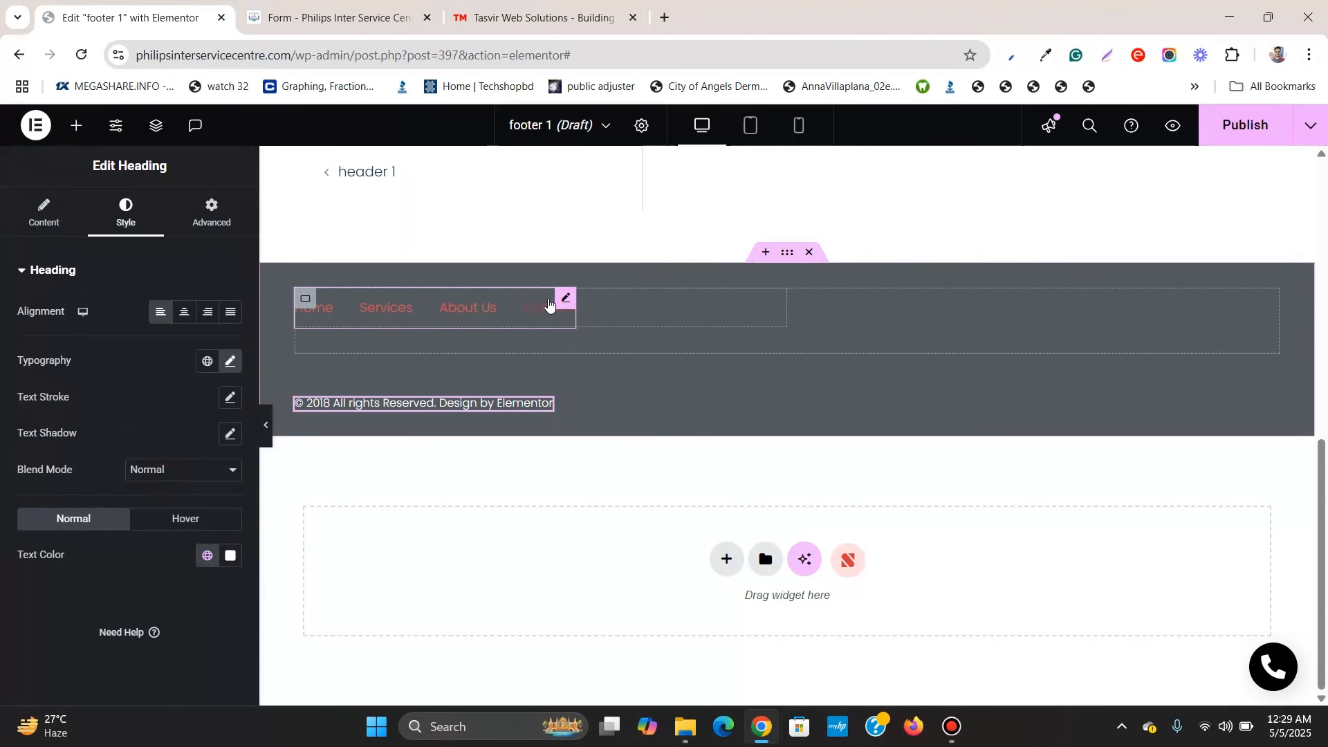
# Set the footer menu's normal text color to the white global color Saved Color #8.
pyautogui.click(564, 299)
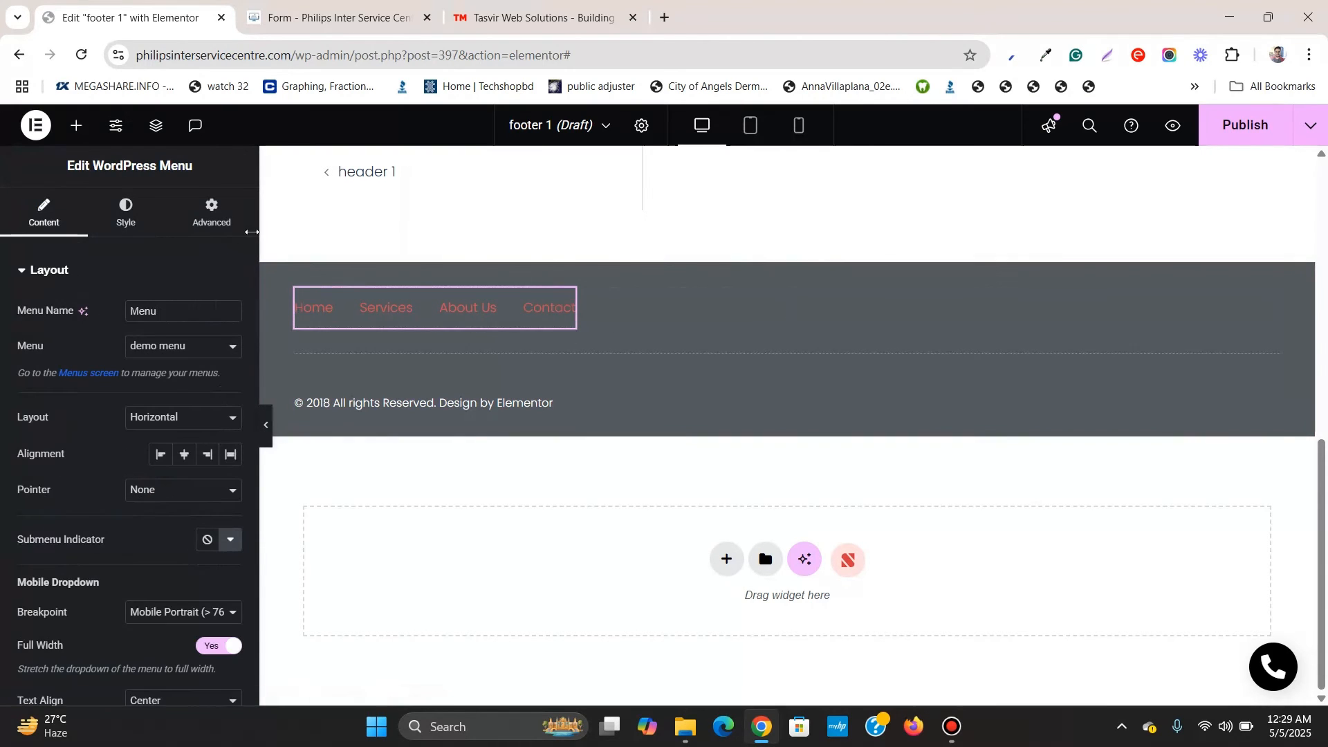
pyautogui.click(122, 204)
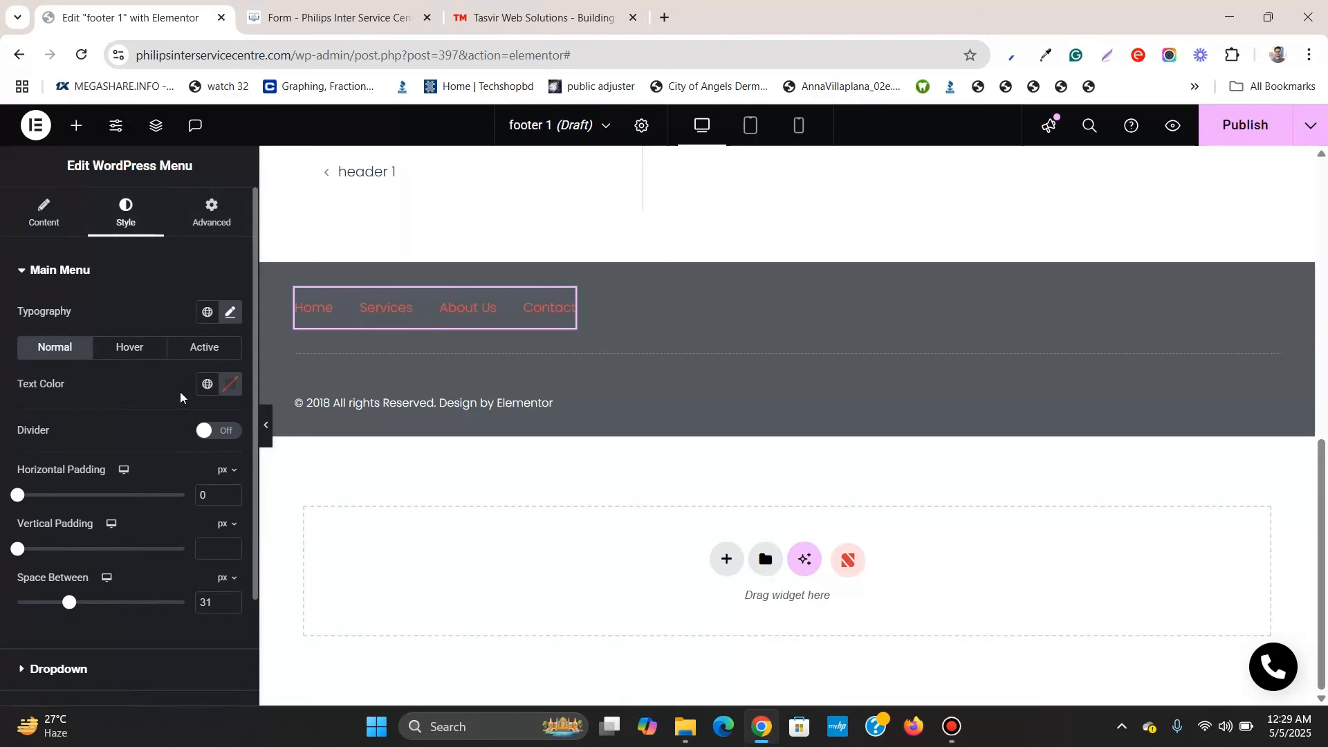
pyautogui.scroll(-2, 180, 396)
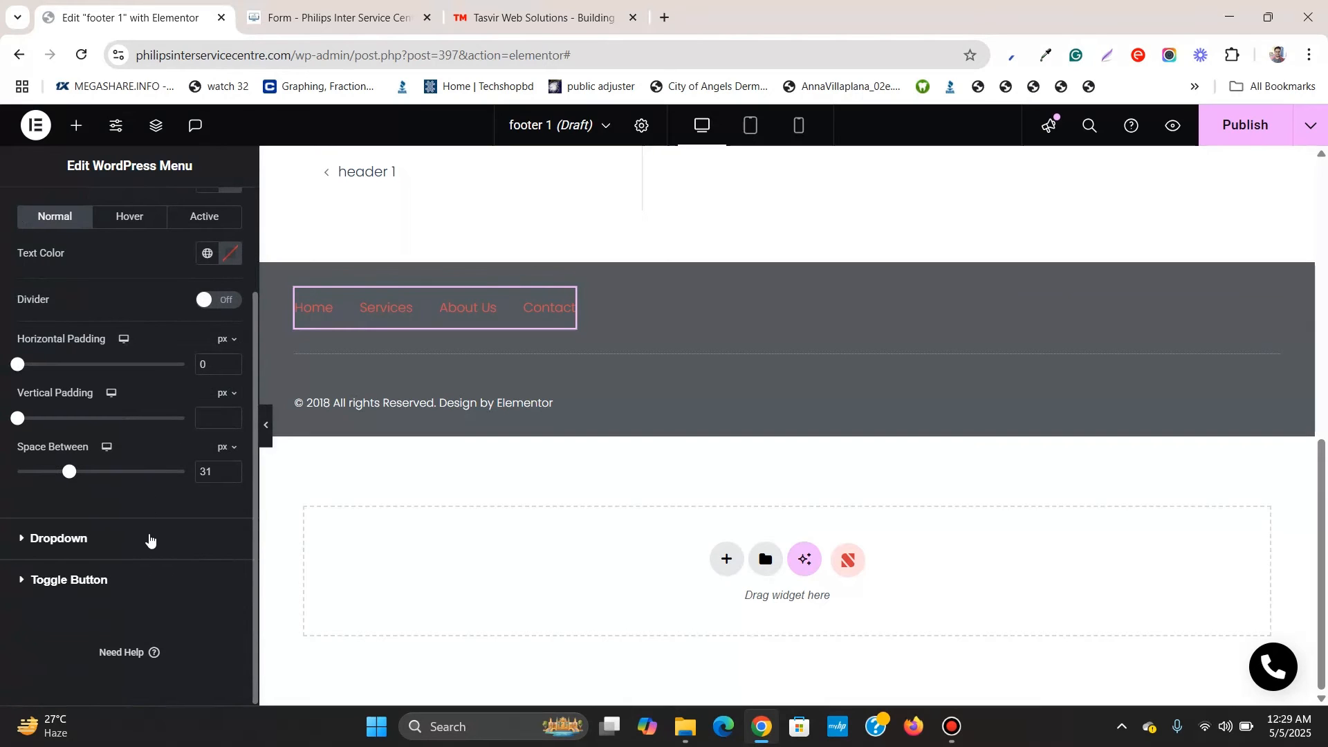
pyautogui.scroll(2, 155, 540)
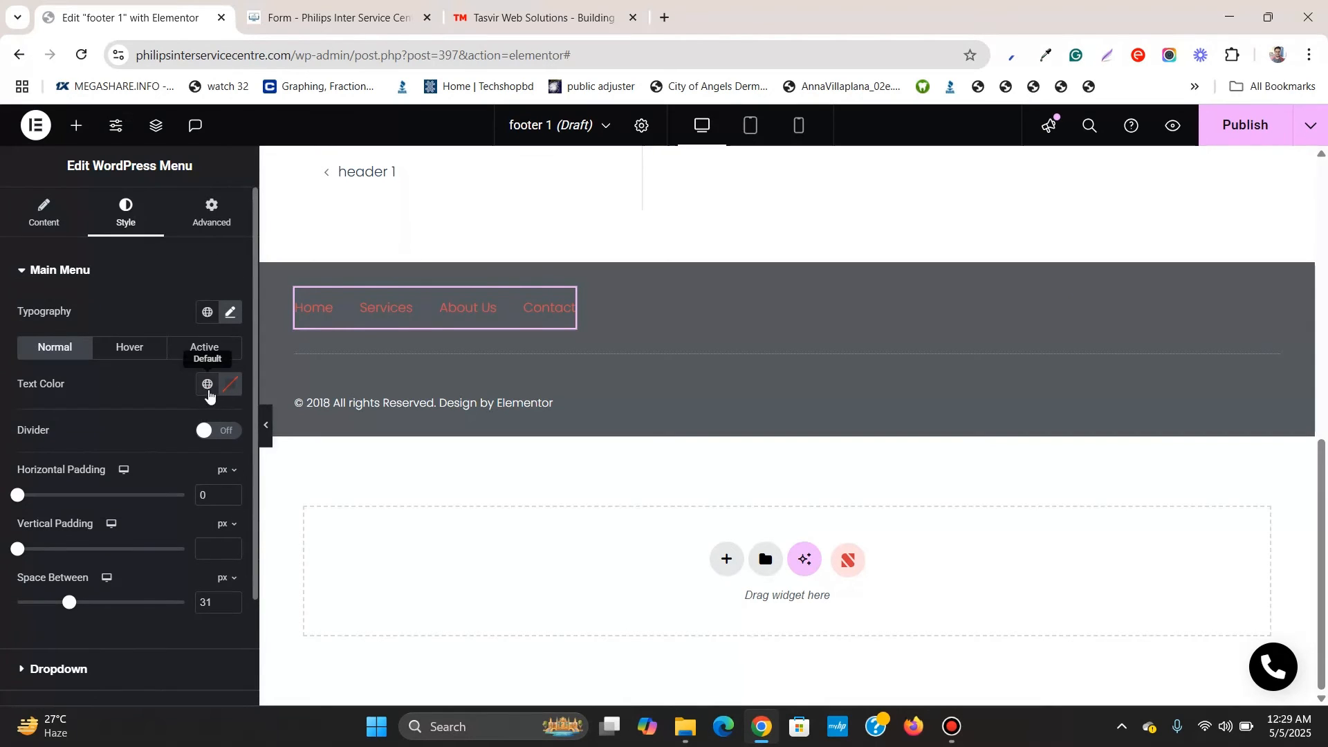
pyautogui.click(207, 386)
pyautogui.scroll(-2, 162, 498)
pyautogui.scroll(-2, 159, 522)
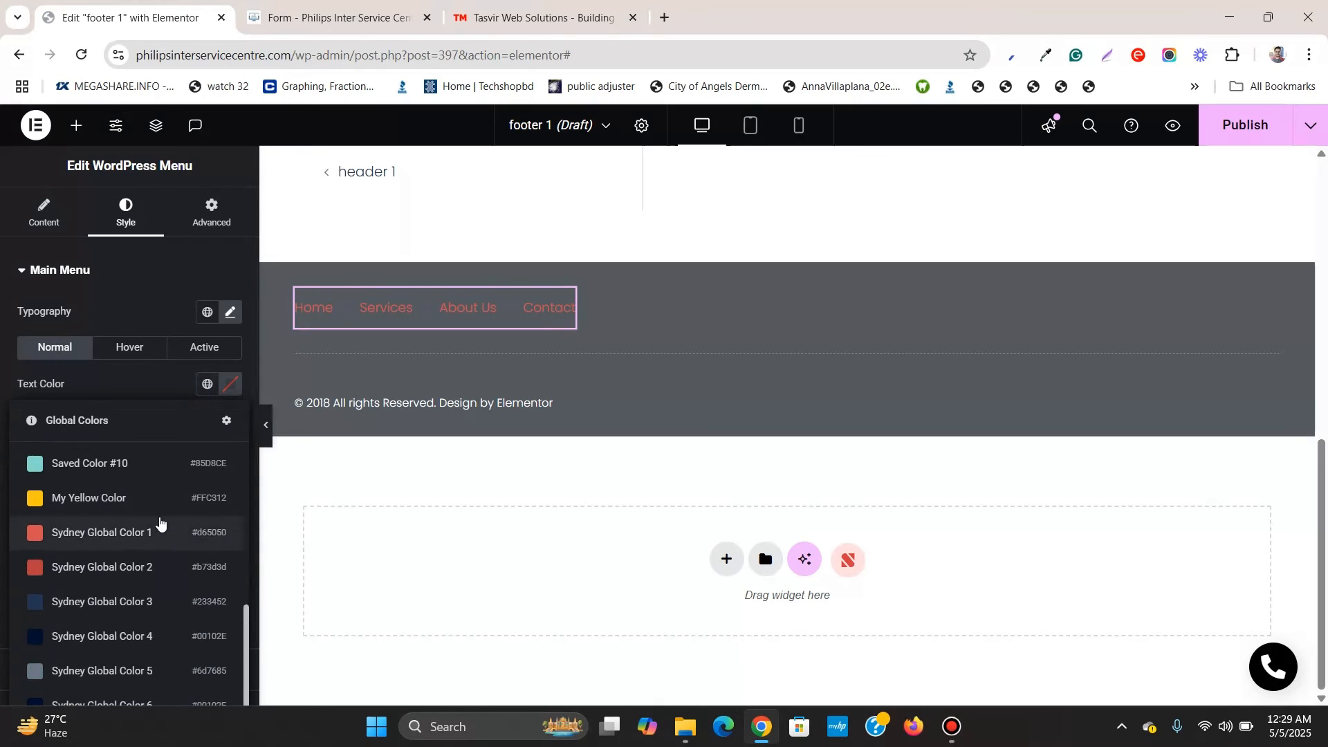
pyautogui.scroll(3, 160, 512)
pyautogui.click(162, 491)
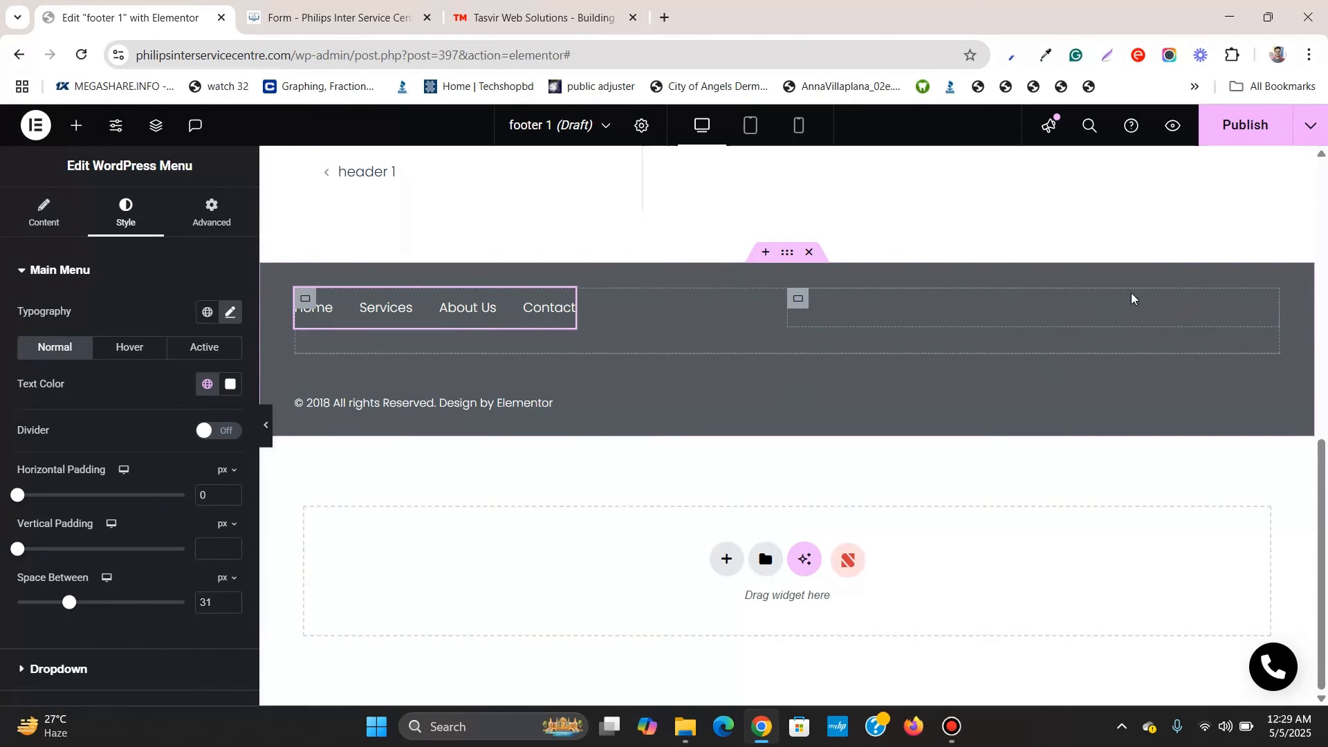
# Set the phone number heading's text color to the white Saved Color #8 and its hover link color to the global dark orange.
pyautogui.click(1271, 312)
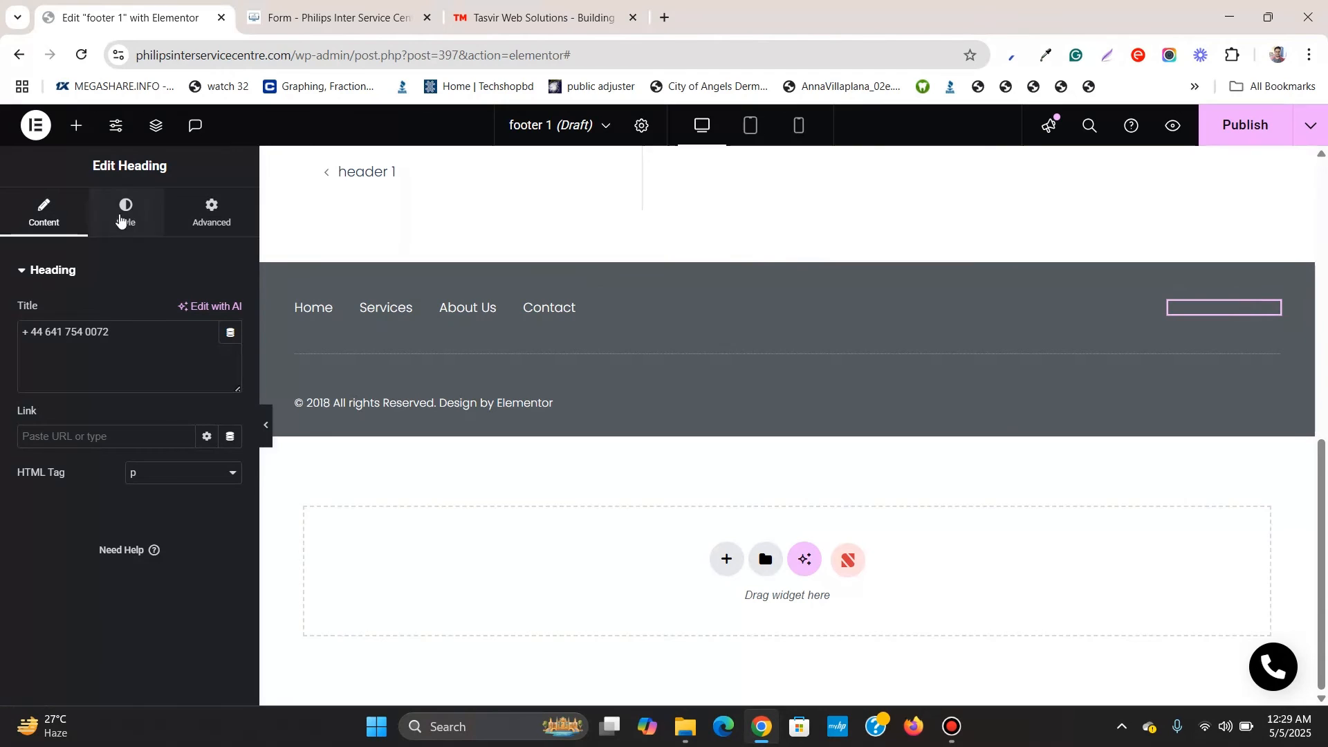
pyautogui.click(131, 215)
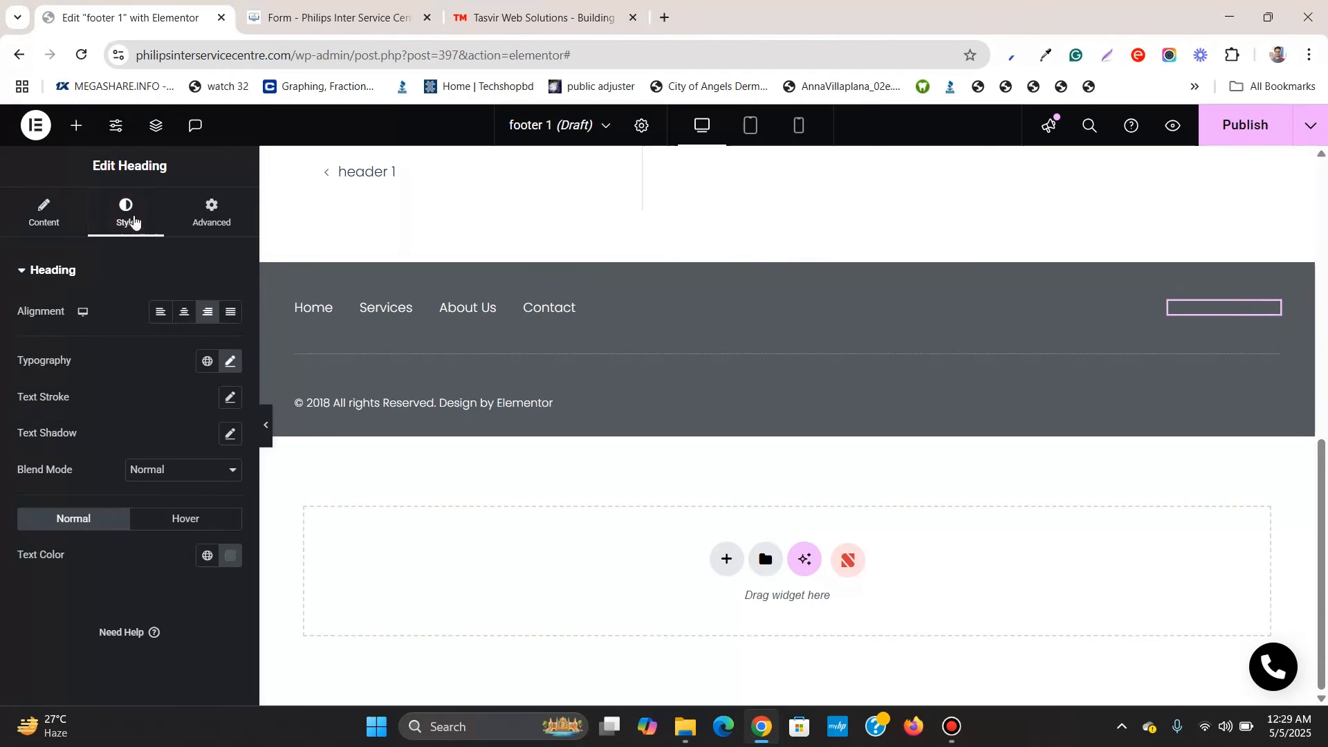
pyautogui.click(207, 556)
pyautogui.click(179, 500)
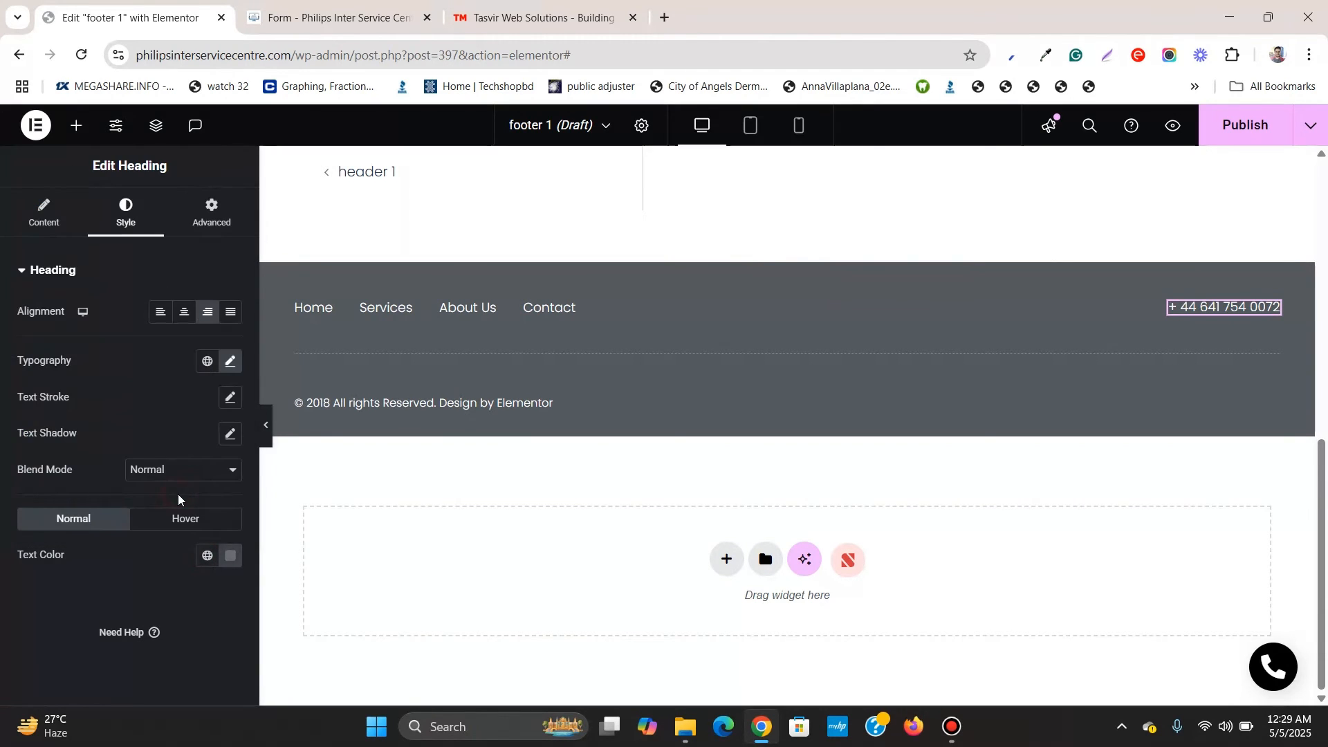
pyautogui.click(158, 526)
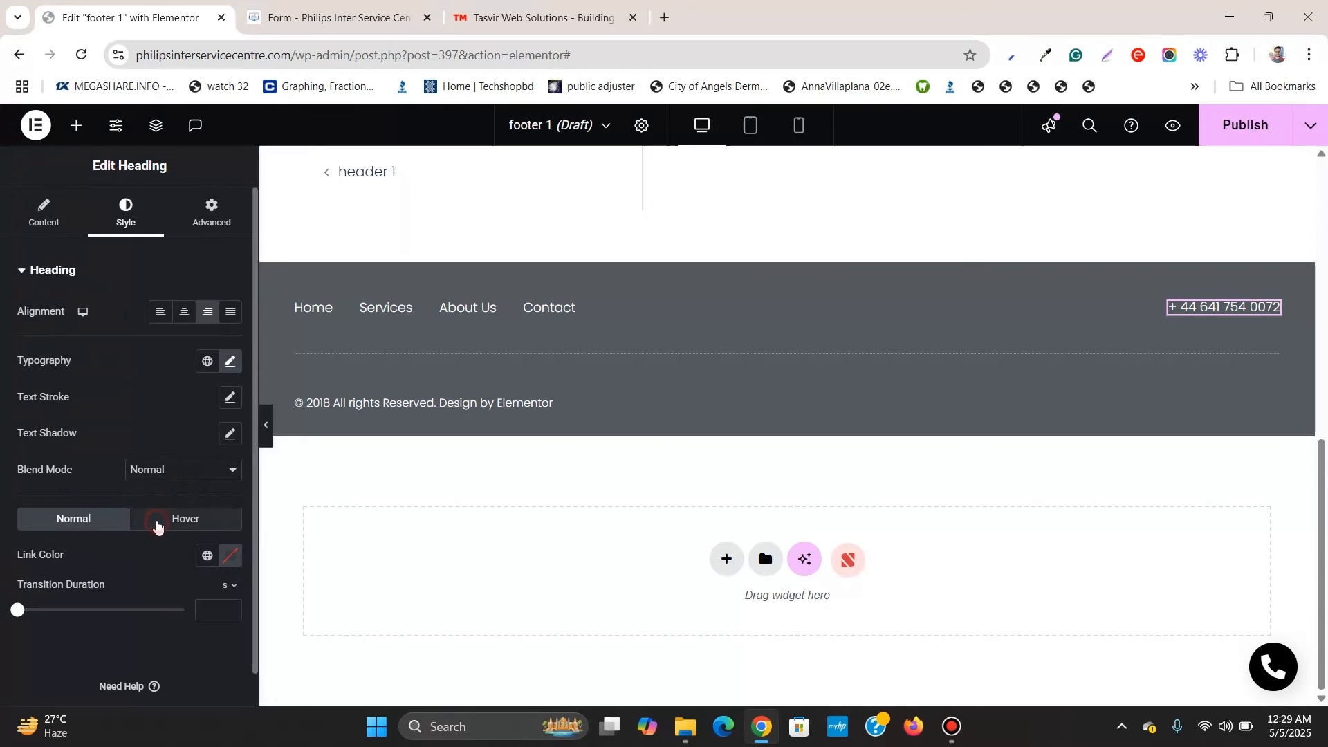
pyautogui.click(207, 557)
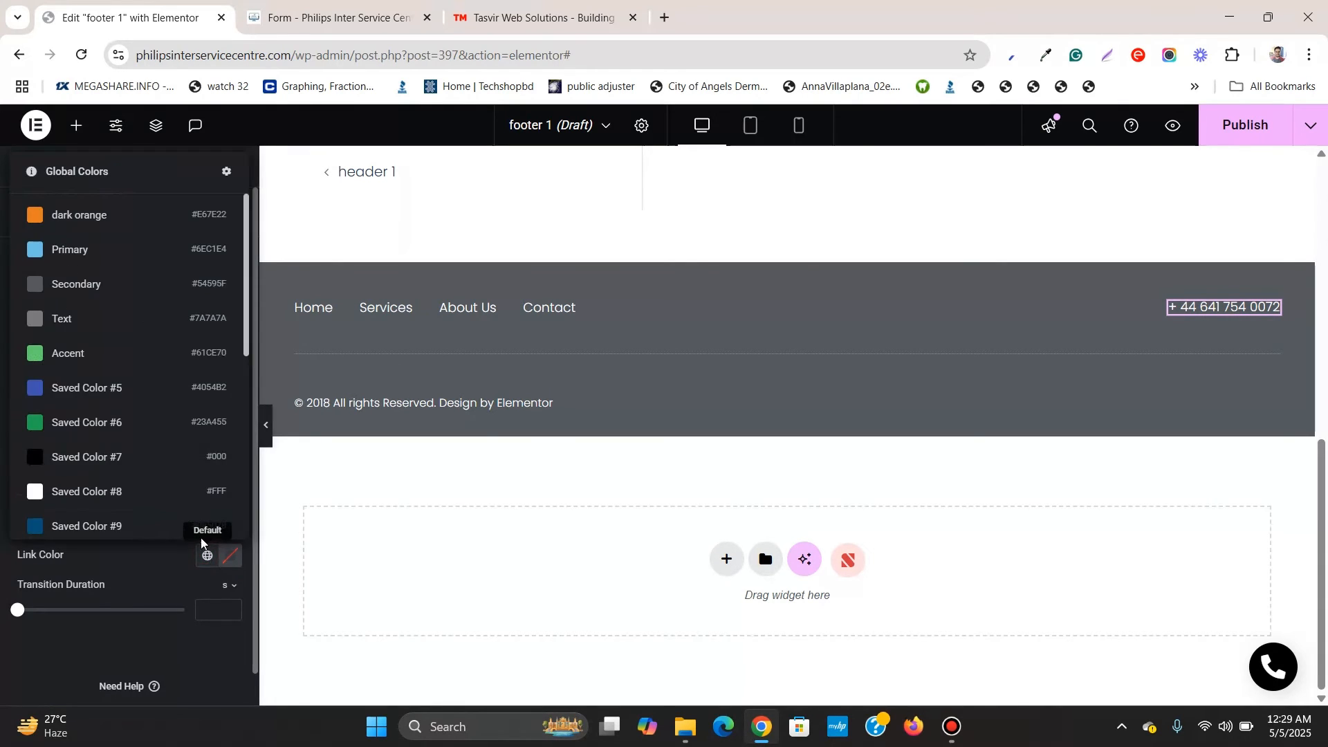
pyautogui.click(90, 215)
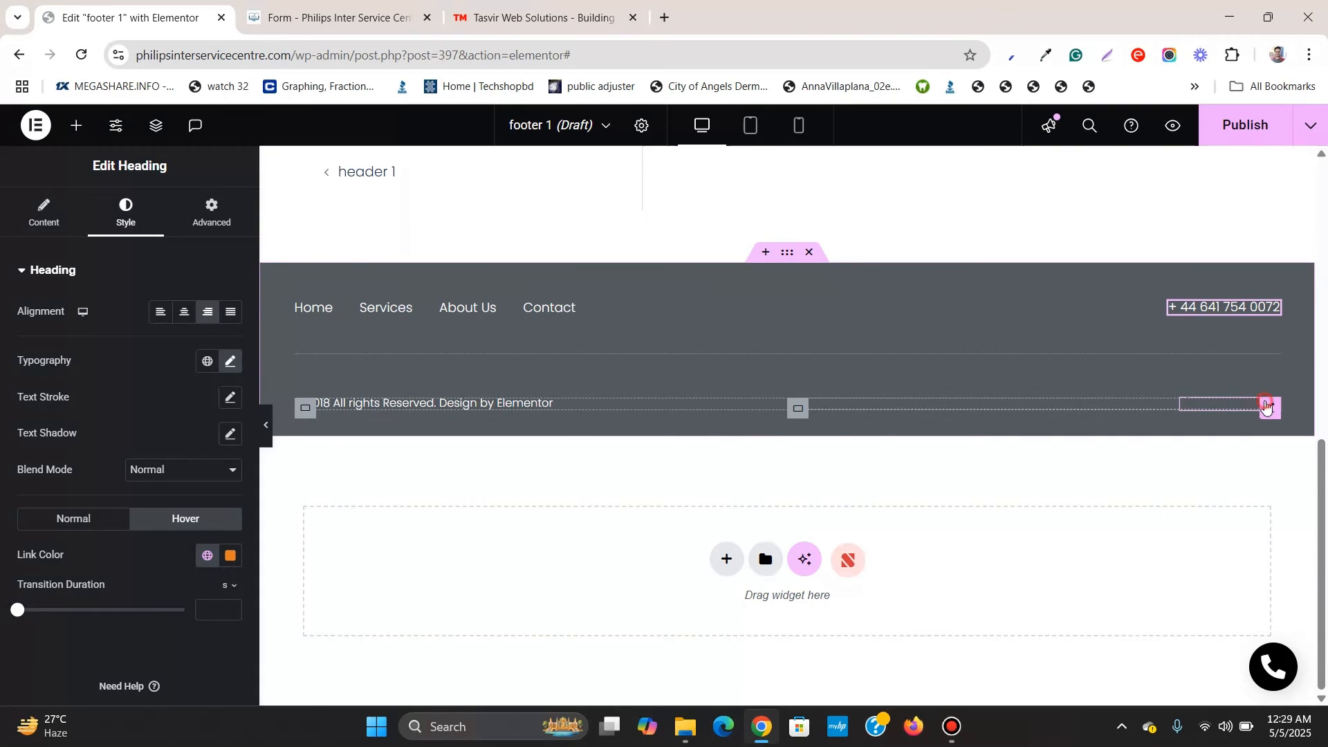
# Set the footer social icons' secondary color to the white global color Saved Color #8.
pyautogui.click(1266, 406)
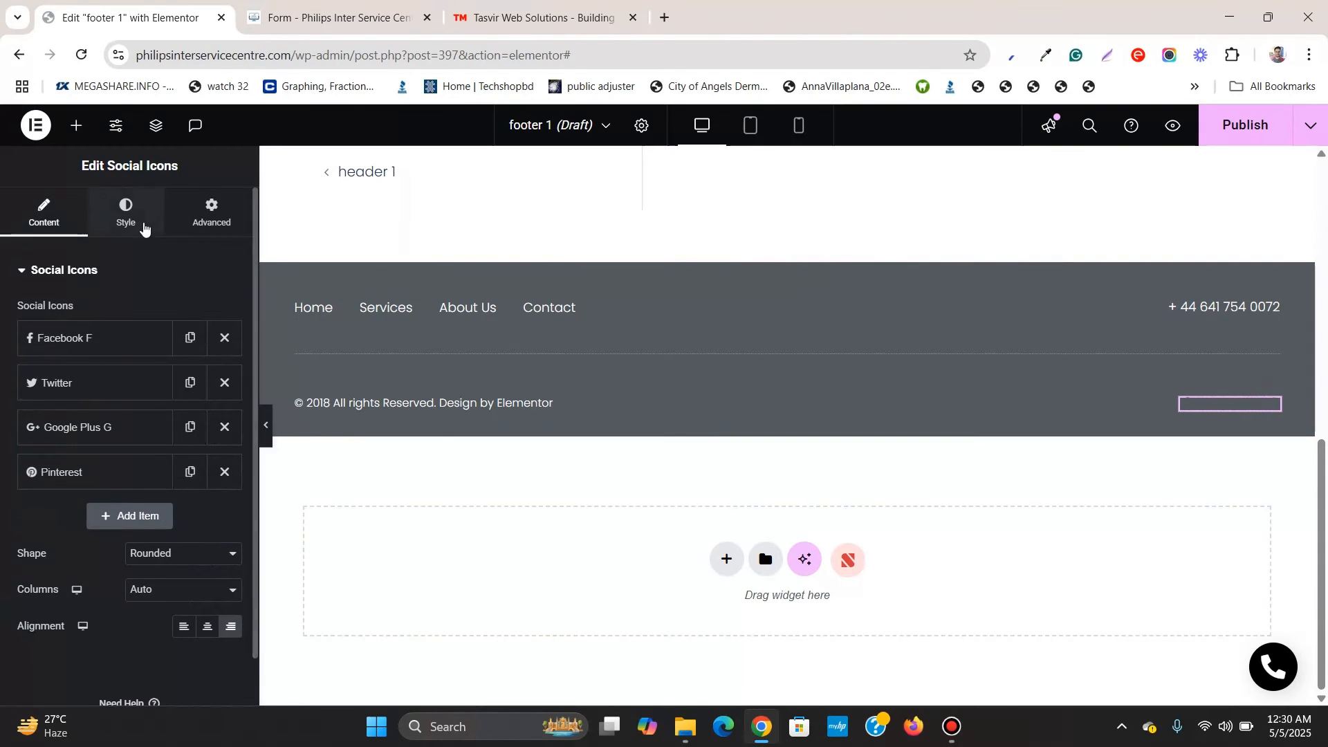
pyautogui.click(128, 215)
pyautogui.scroll(-3, 156, 498)
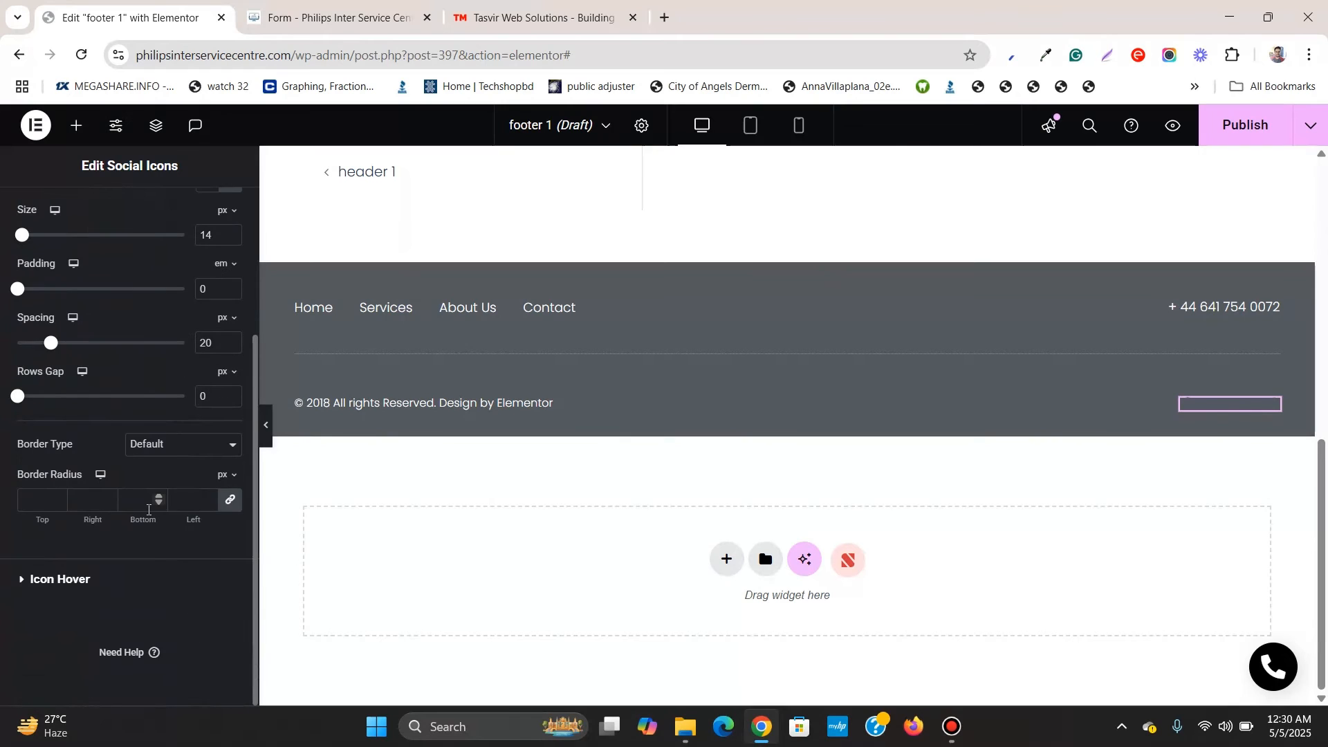
pyautogui.scroll(3, 148, 509)
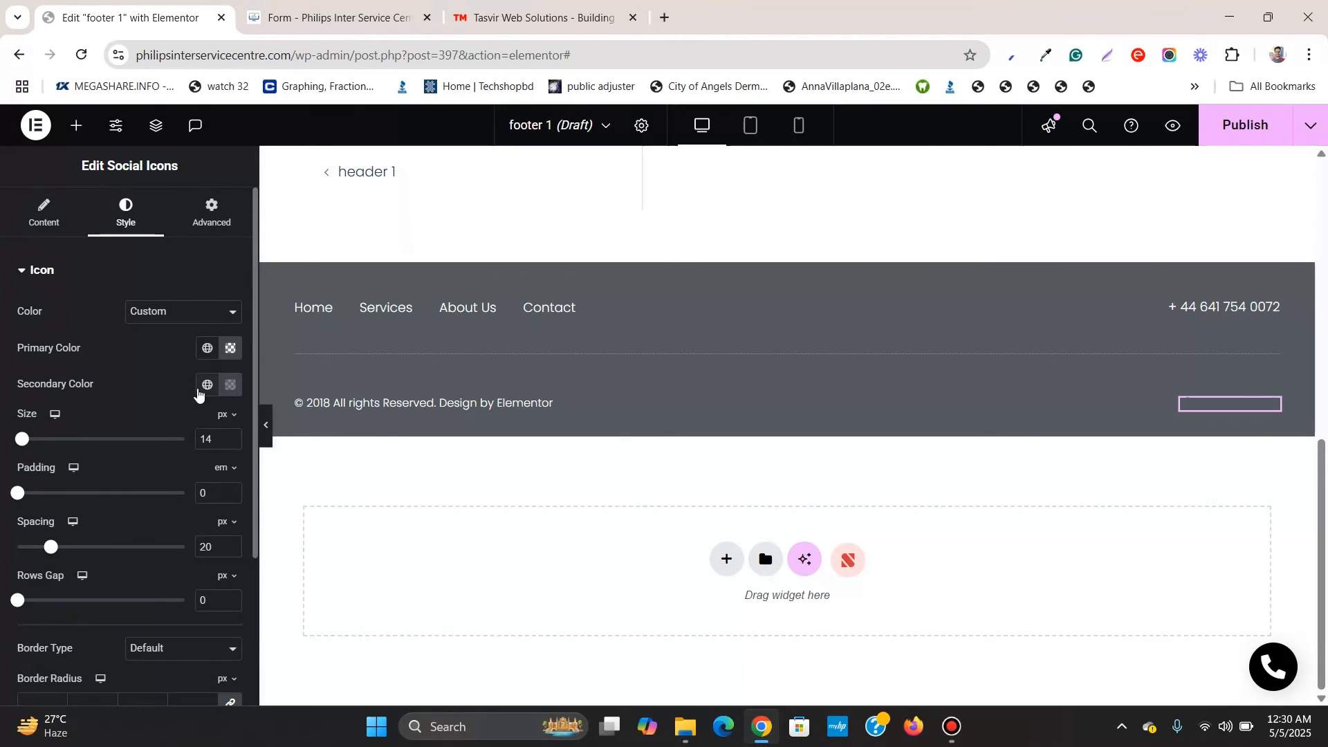
pyautogui.click(200, 390)
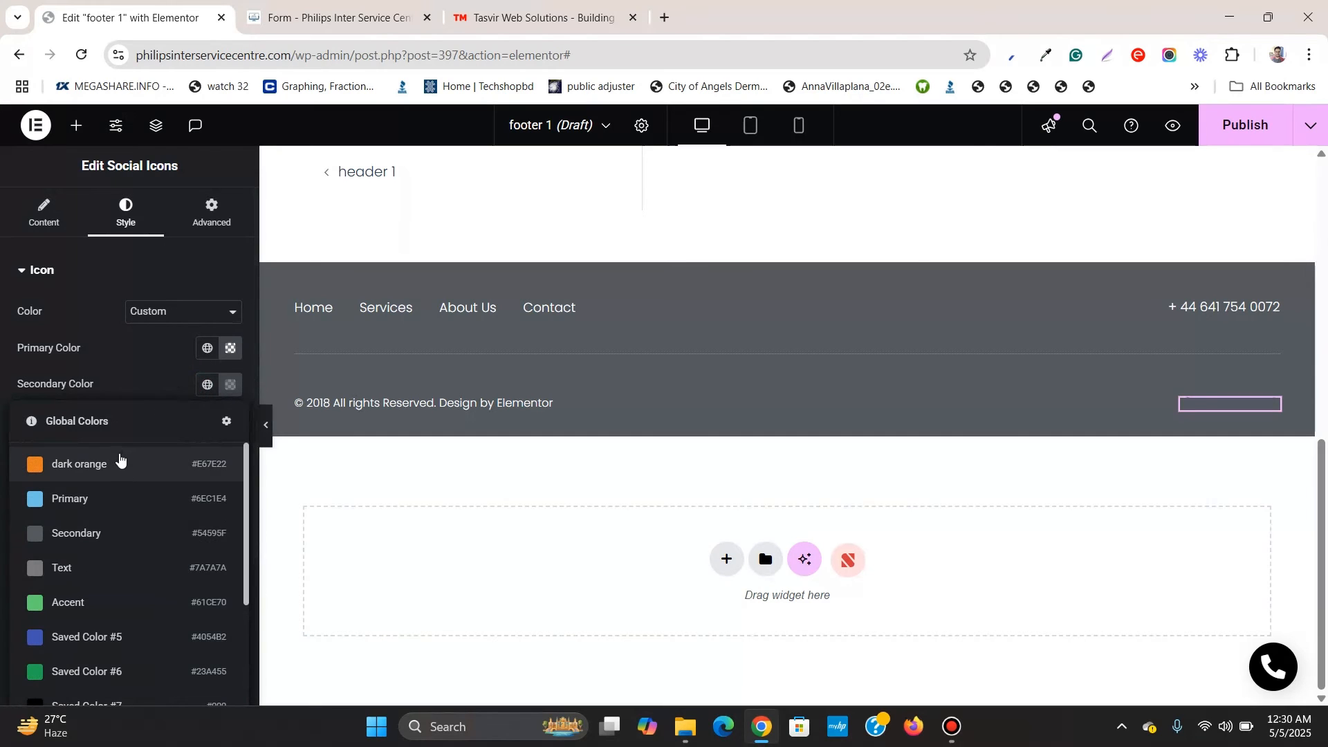
pyautogui.scroll(-1, 119, 461)
pyautogui.scroll(1, 127, 454)
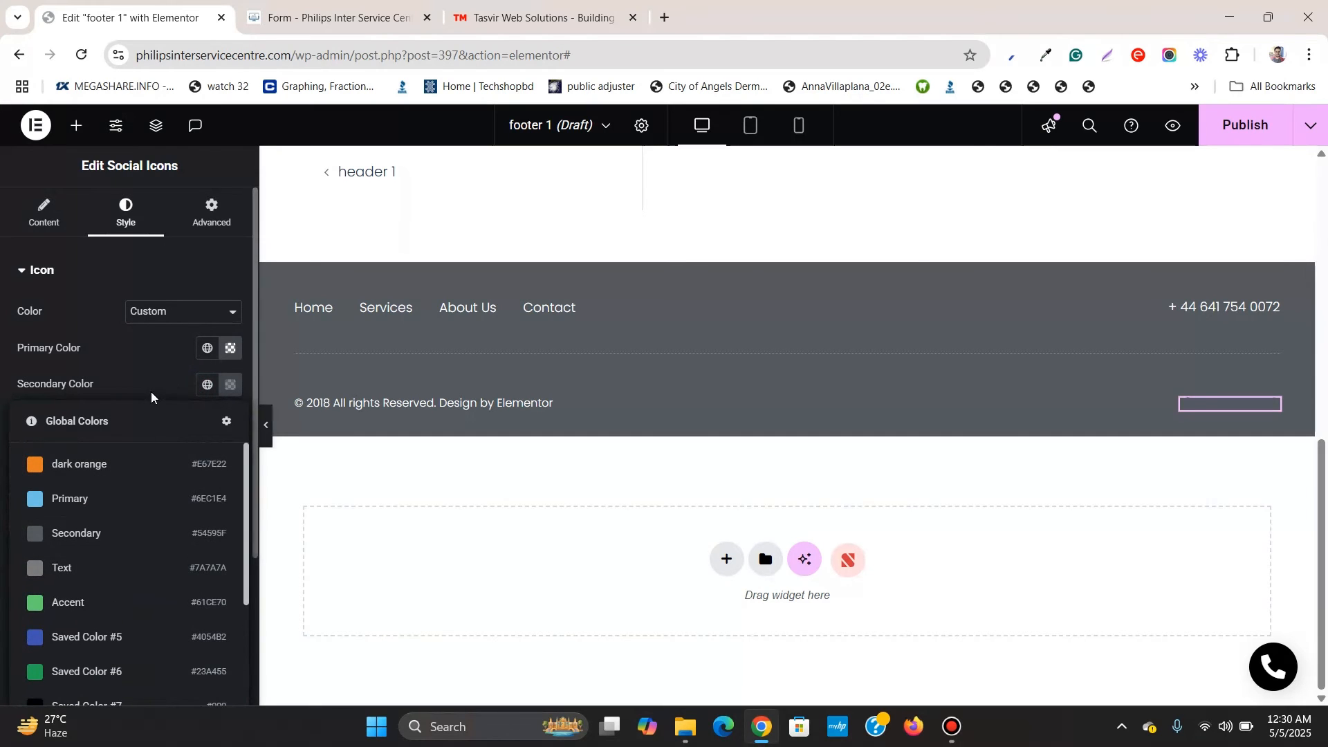
pyautogui.scroll(-1, 151, 395)
pyautogui.scroll(-5, 150, 480)
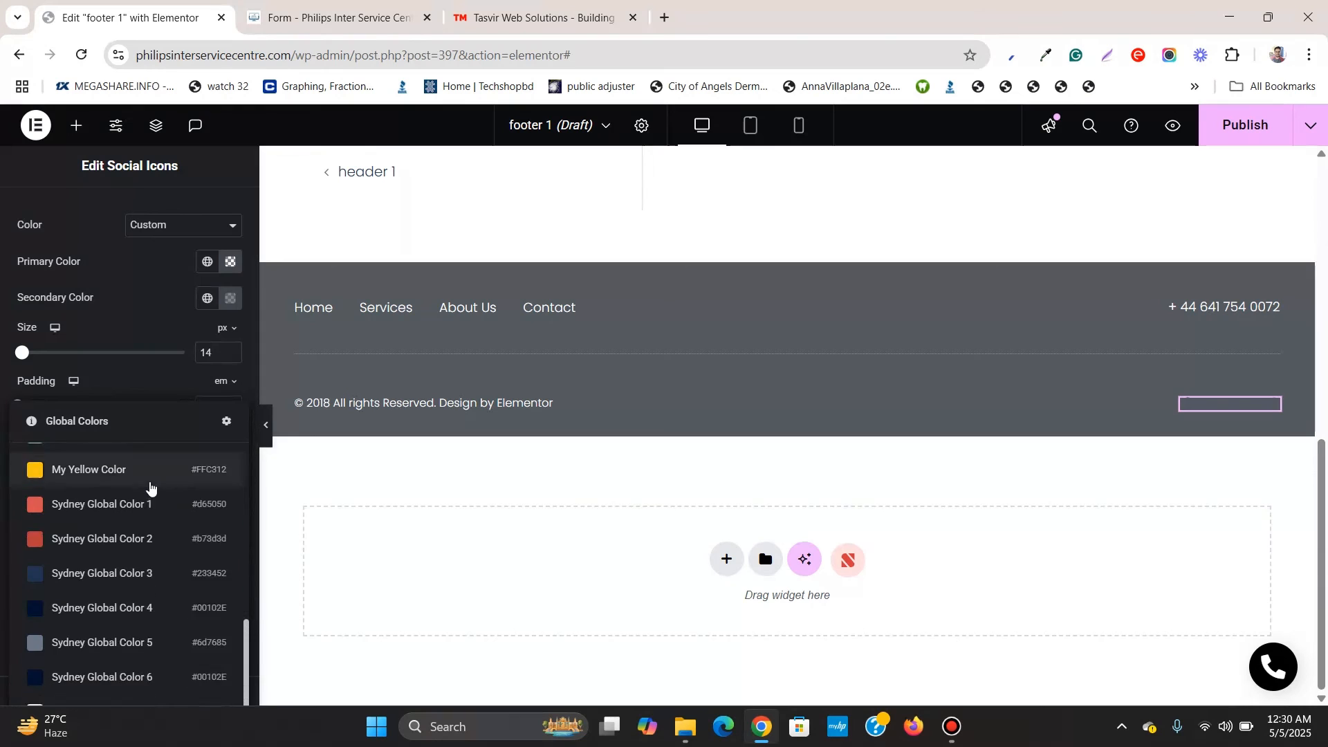
pyautogui.scroll(5, 150, 488)
pyautogui.scroll(-2, 151, 488)
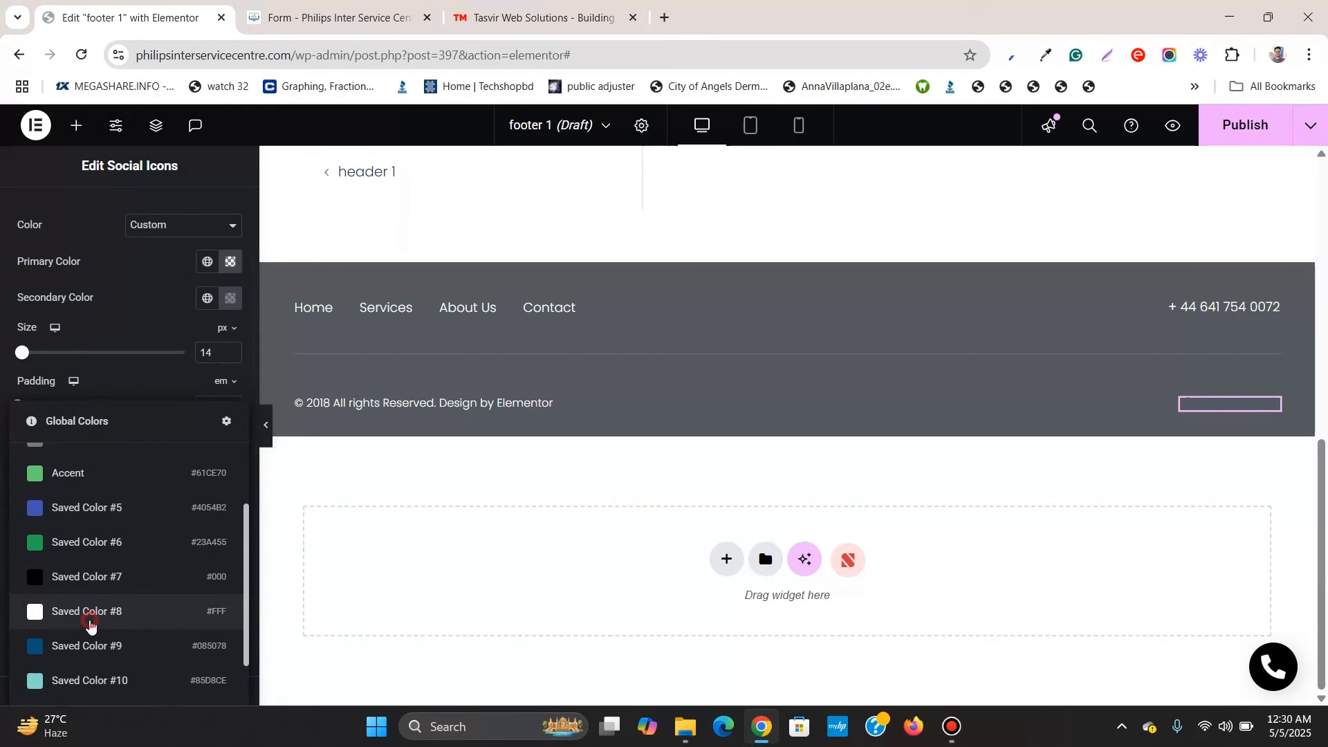
pyautogui.click(92, 614)
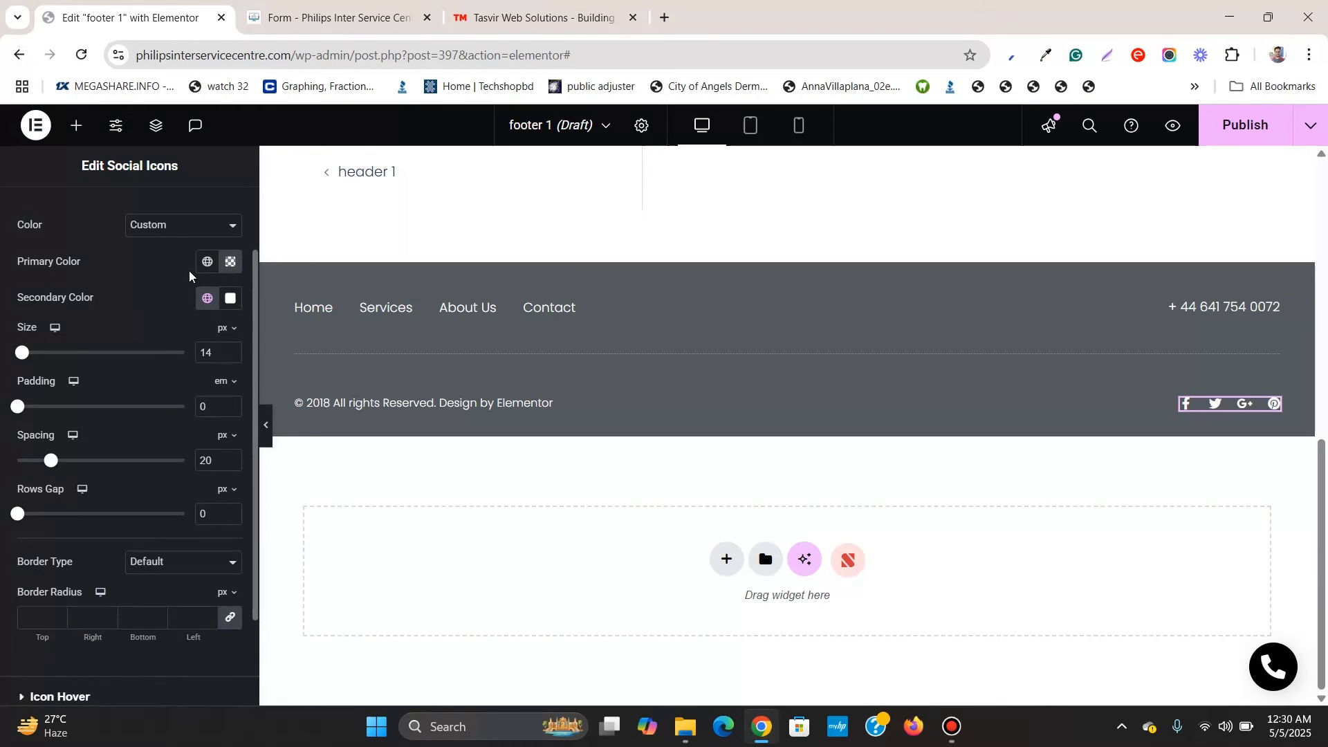
# Set the footer social icons' hover secondary color to the global dark orange.
pyautogui.scroll(1, 182, 297)
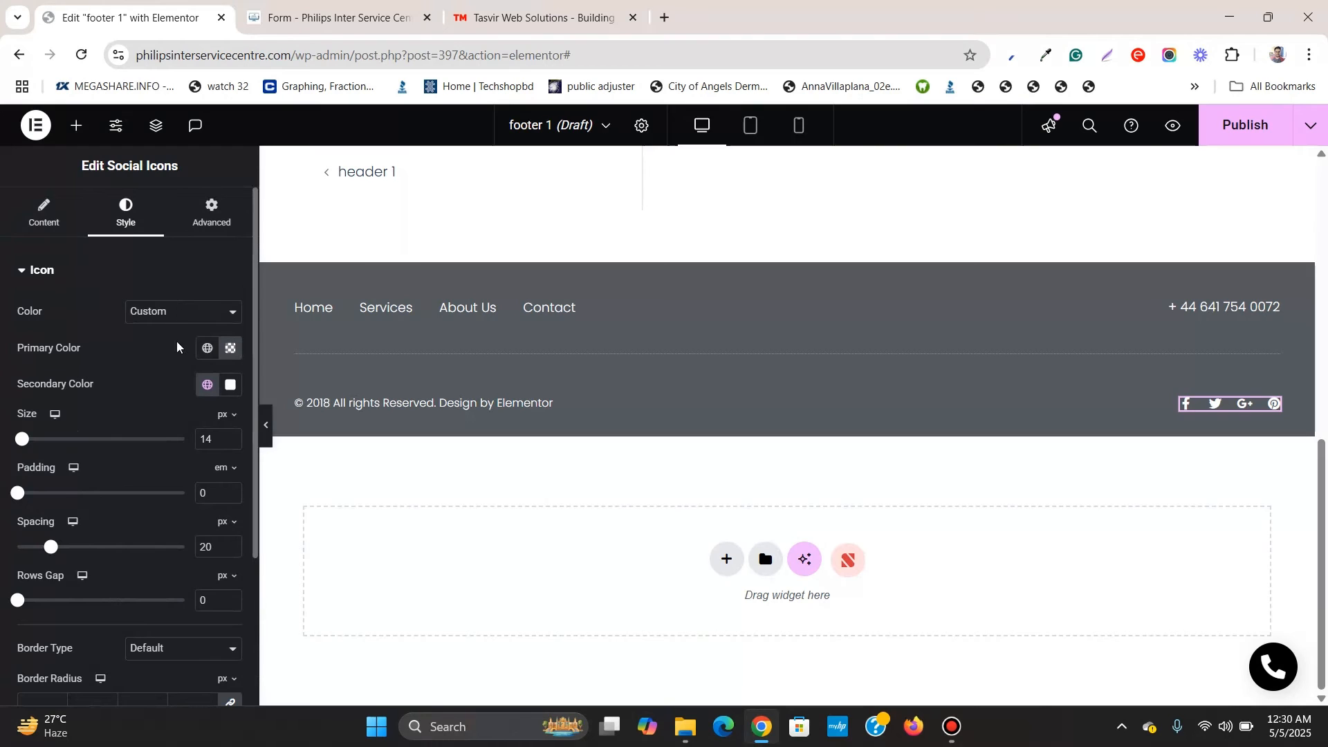
pyautogui.scroll(-3, 177, 353)
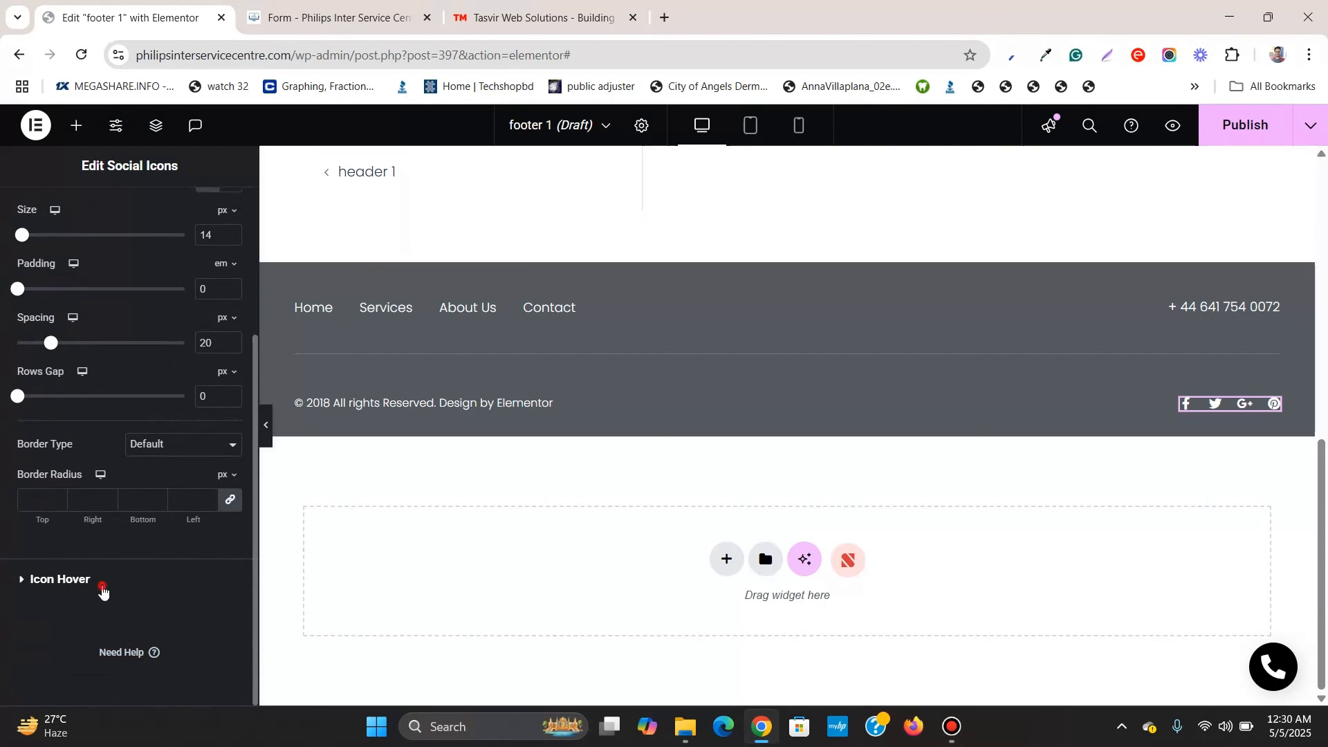
pyautogui.click(104, 581)
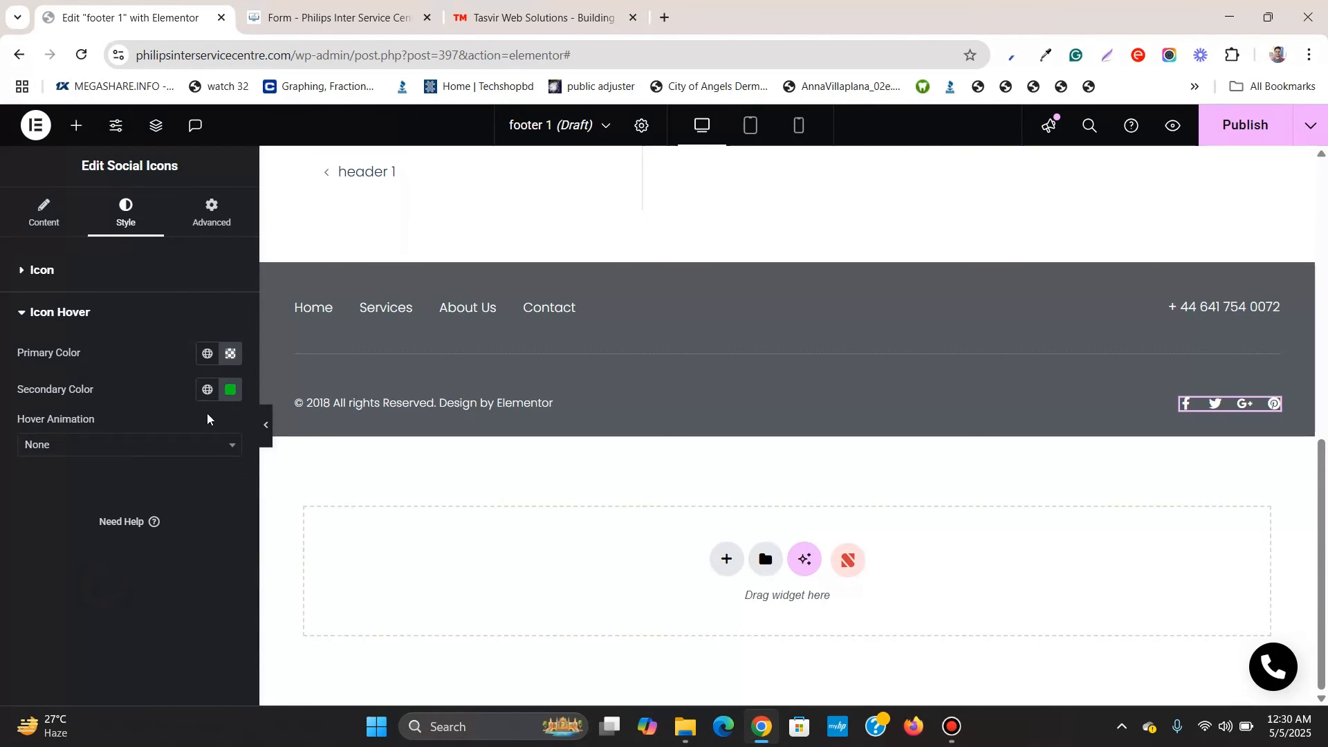
pyautogui.click(202, 388)
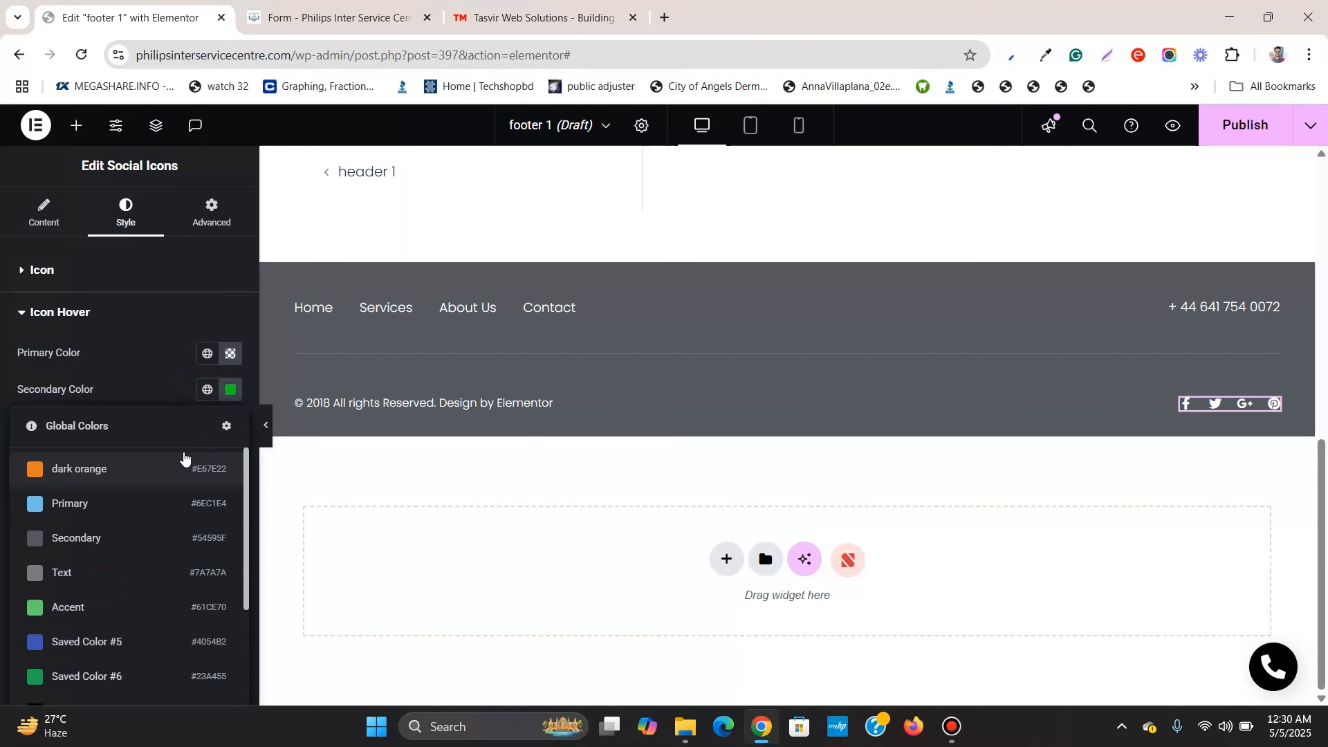
pyautogui.click(182, 467)
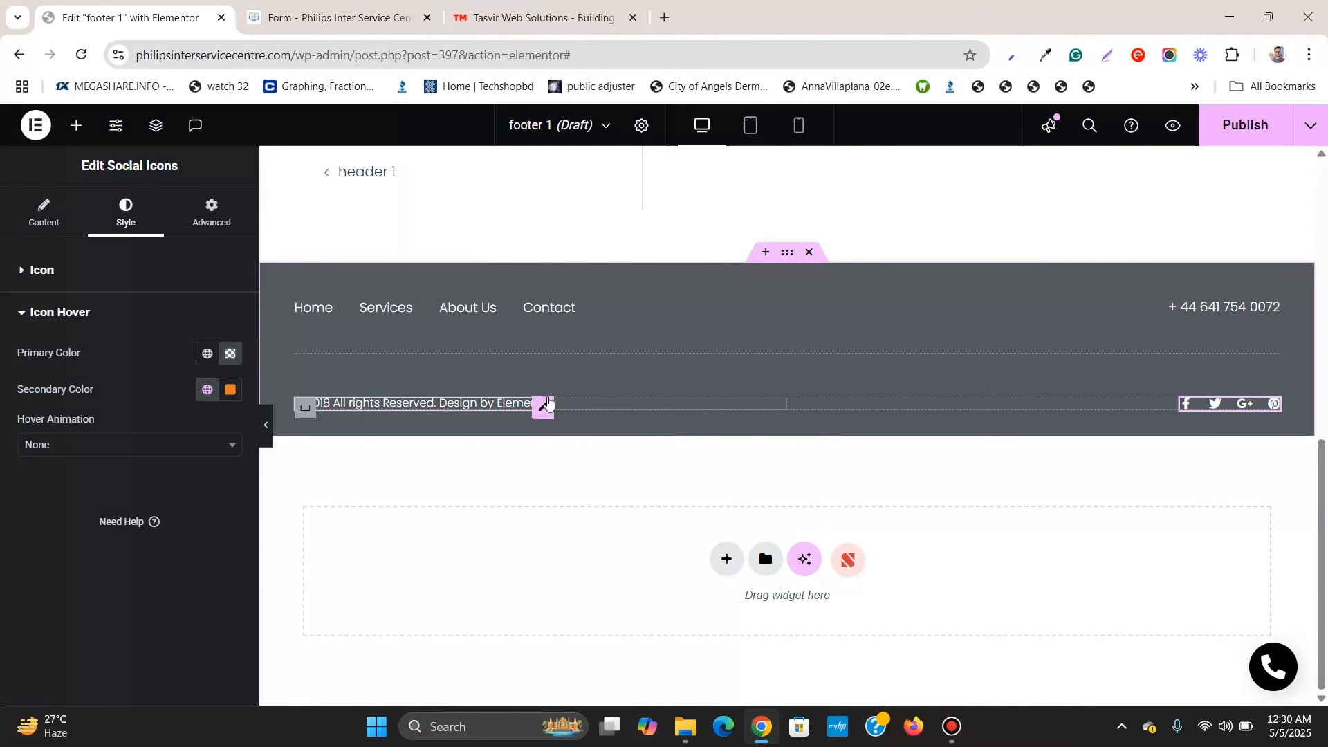
# Review the content settings of the copyright heading, then the phone heading, social icons and menu in the tablet preview.
pyautogui.click(547, 402)
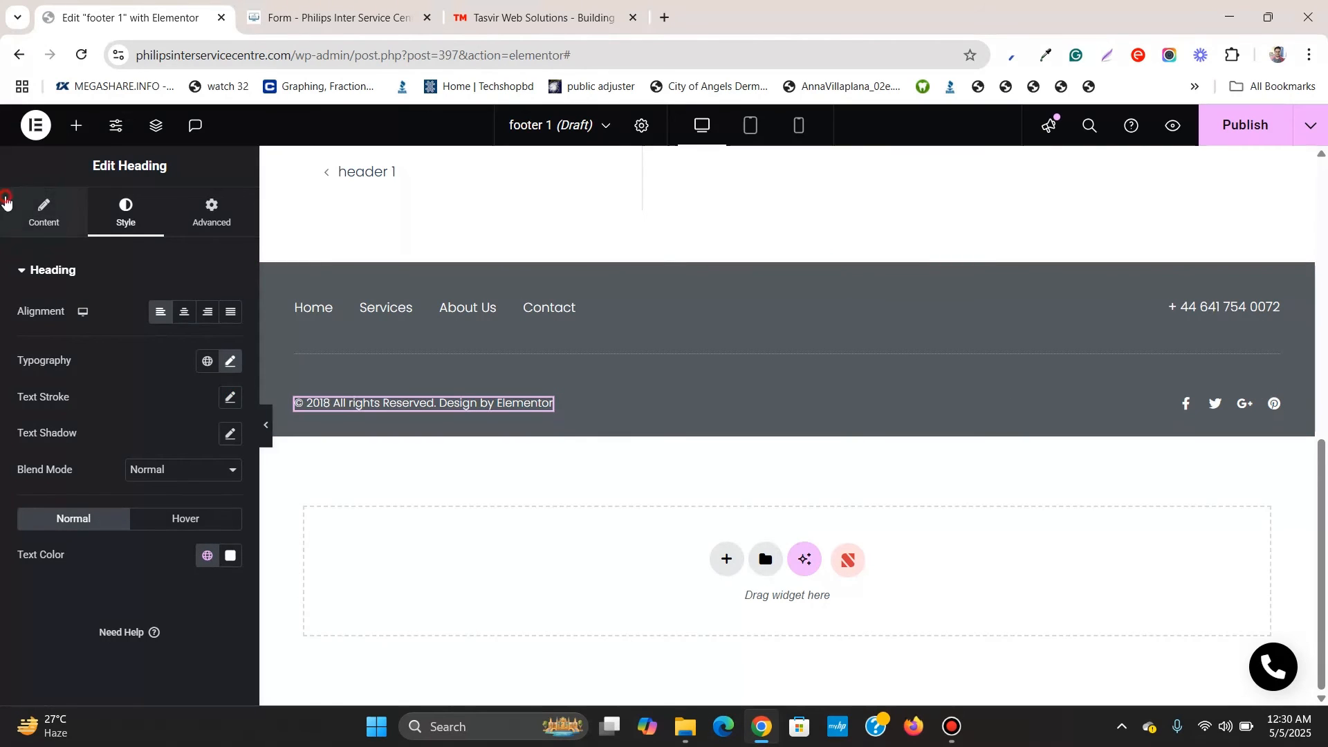
pyautogui.click(8, 202)
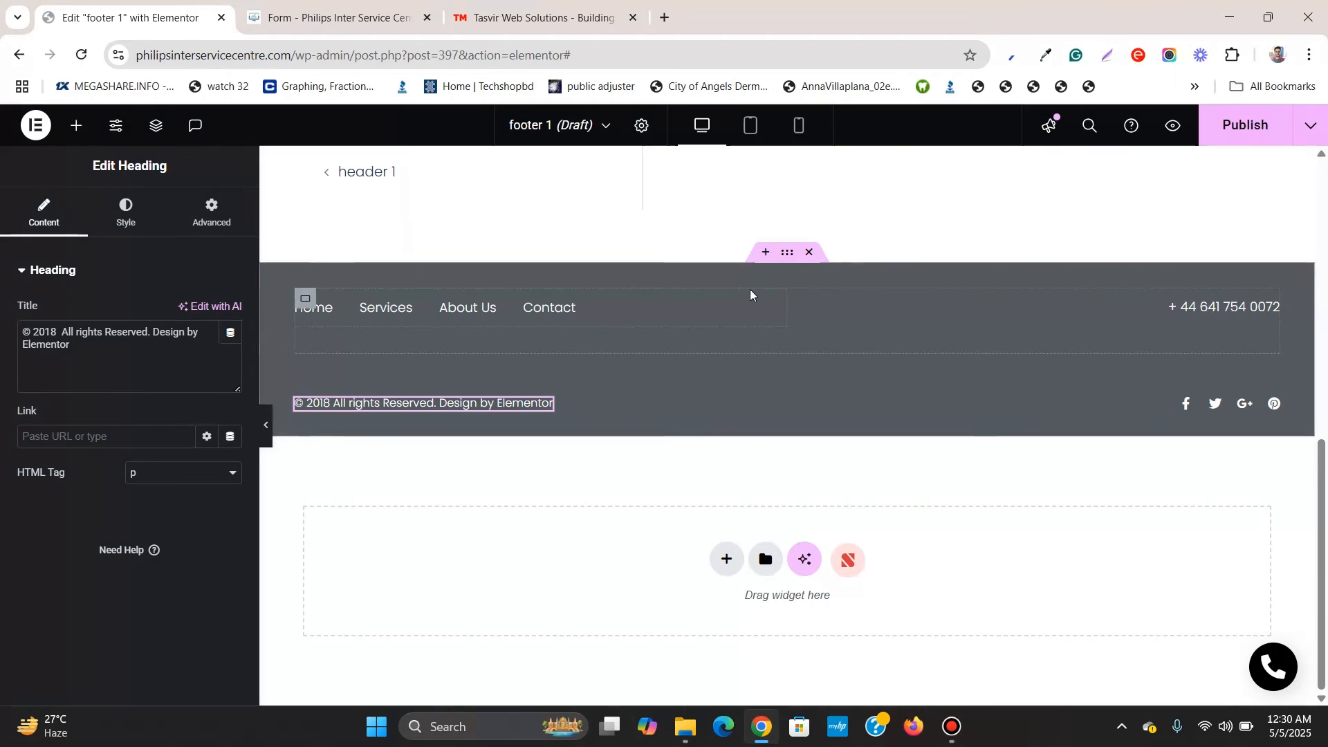
pyautogui.click(749, 130)
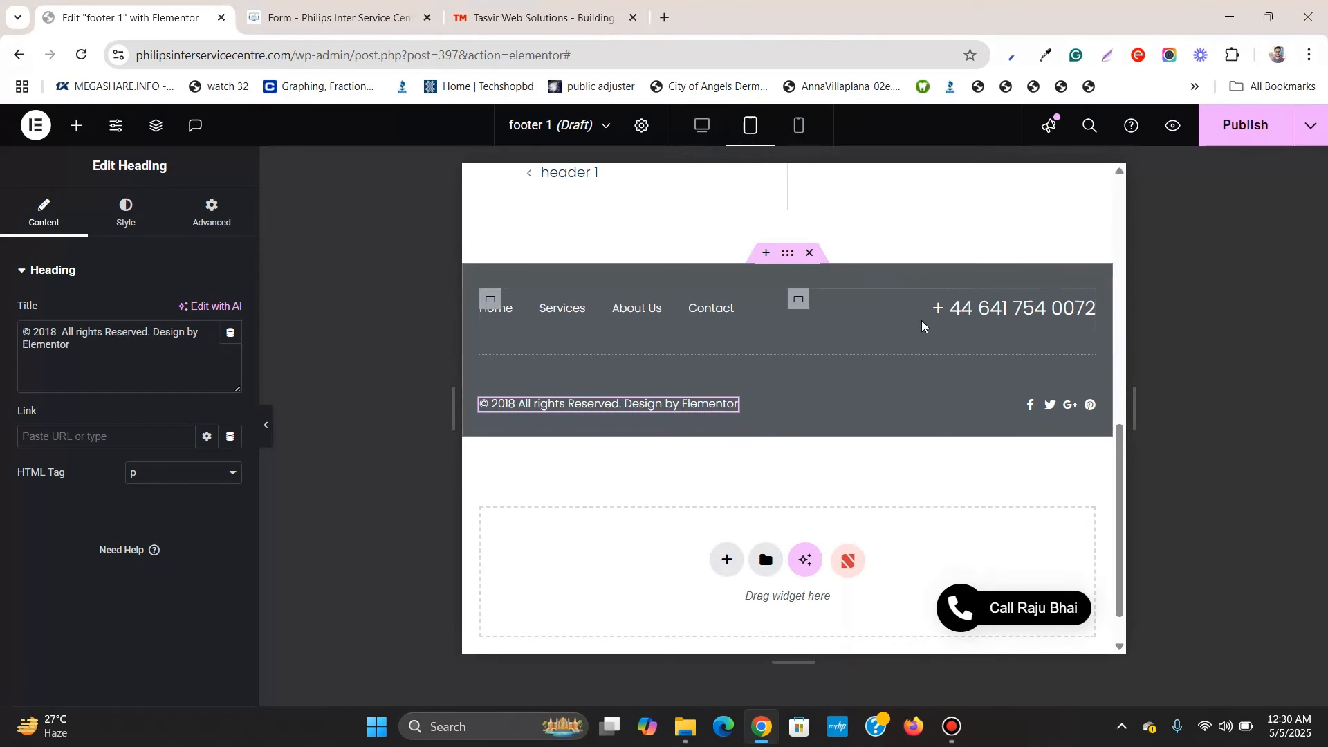
pyautogui.click(955, 309)
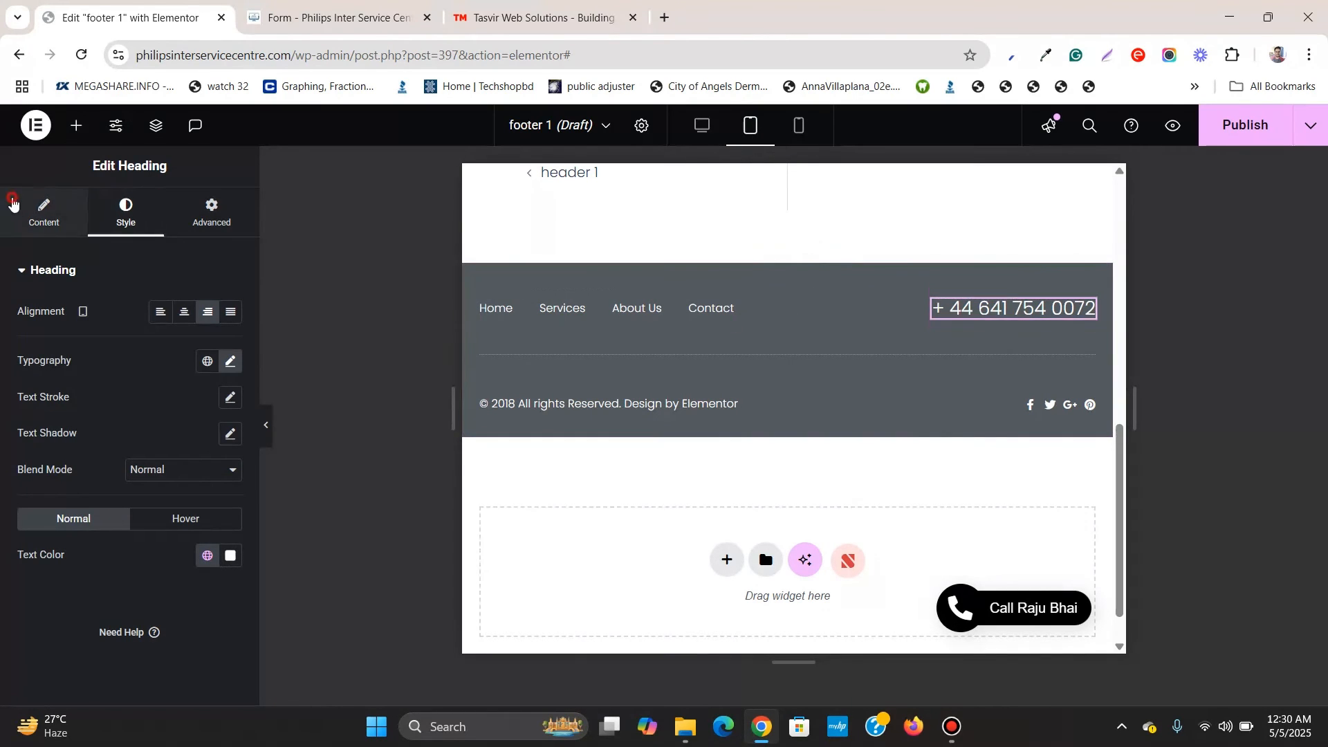
pyautogui.click(14, 204)
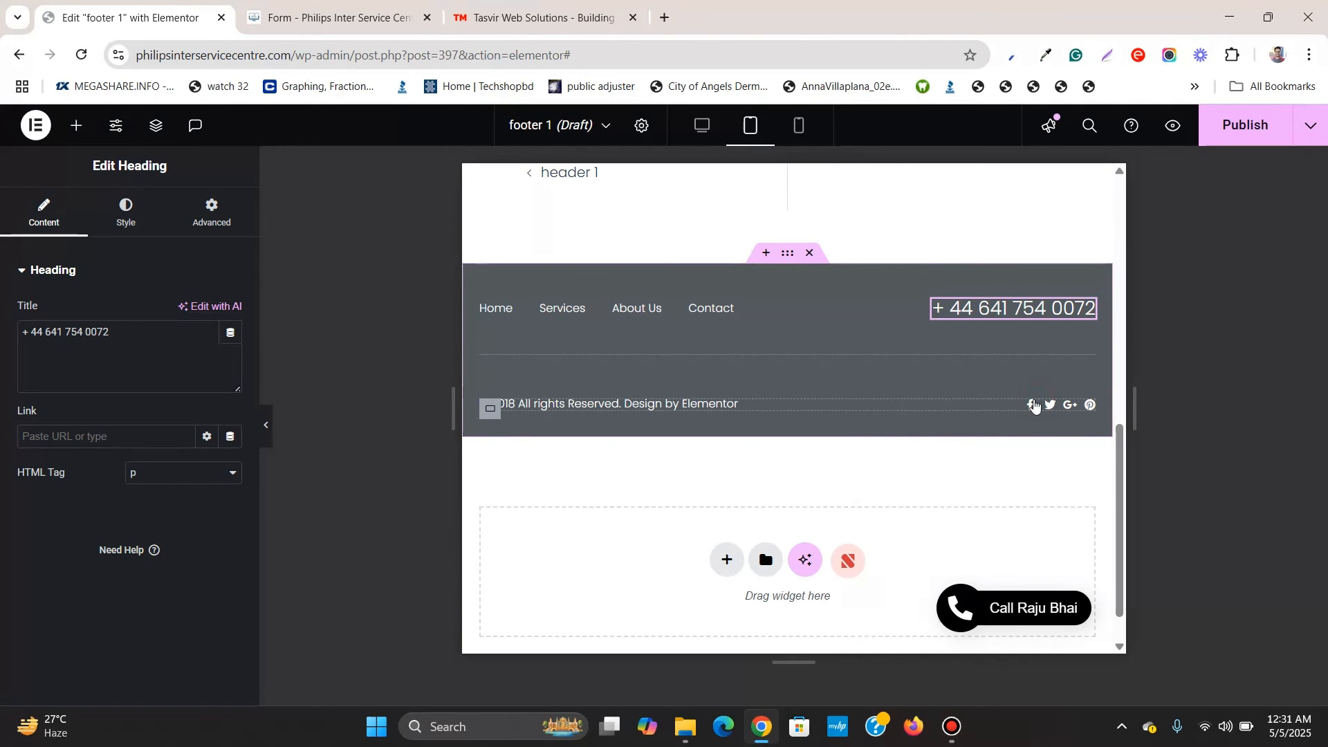
pyautogui.click(1034, 409)
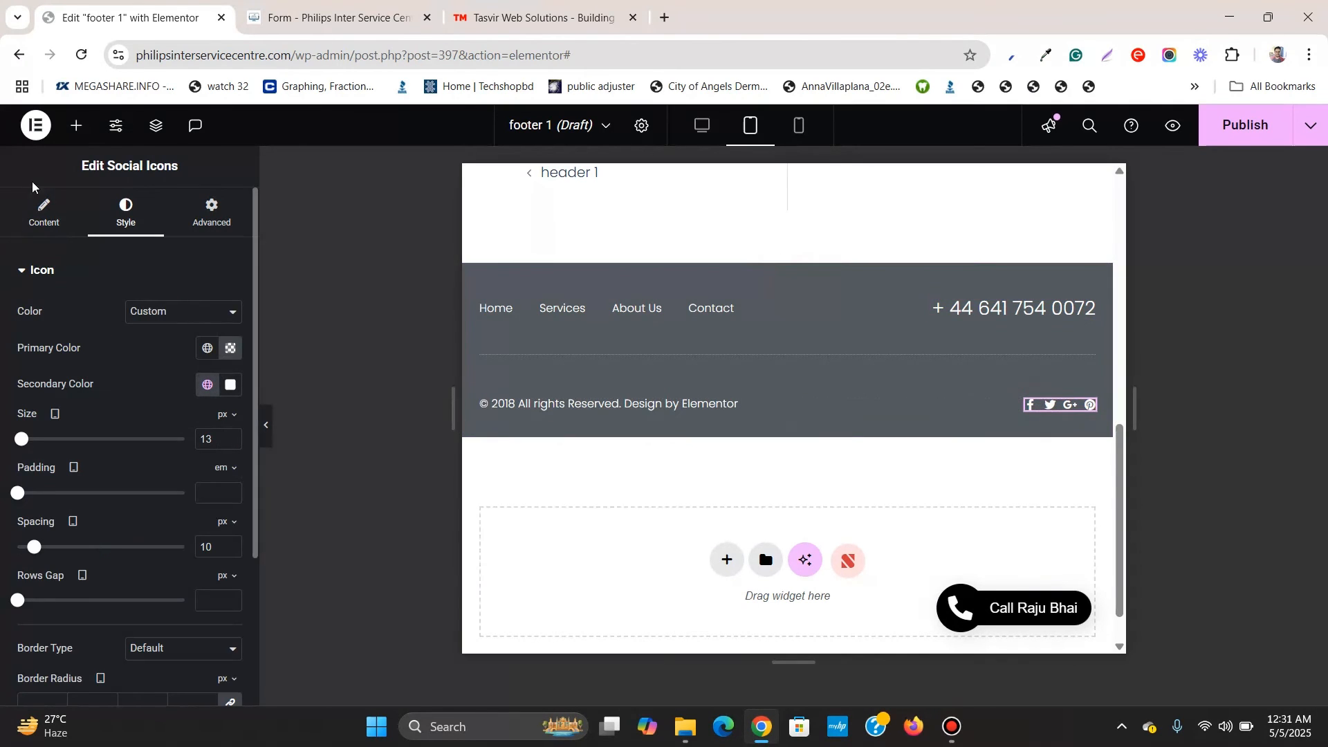
pyautogui.click(8, 218)
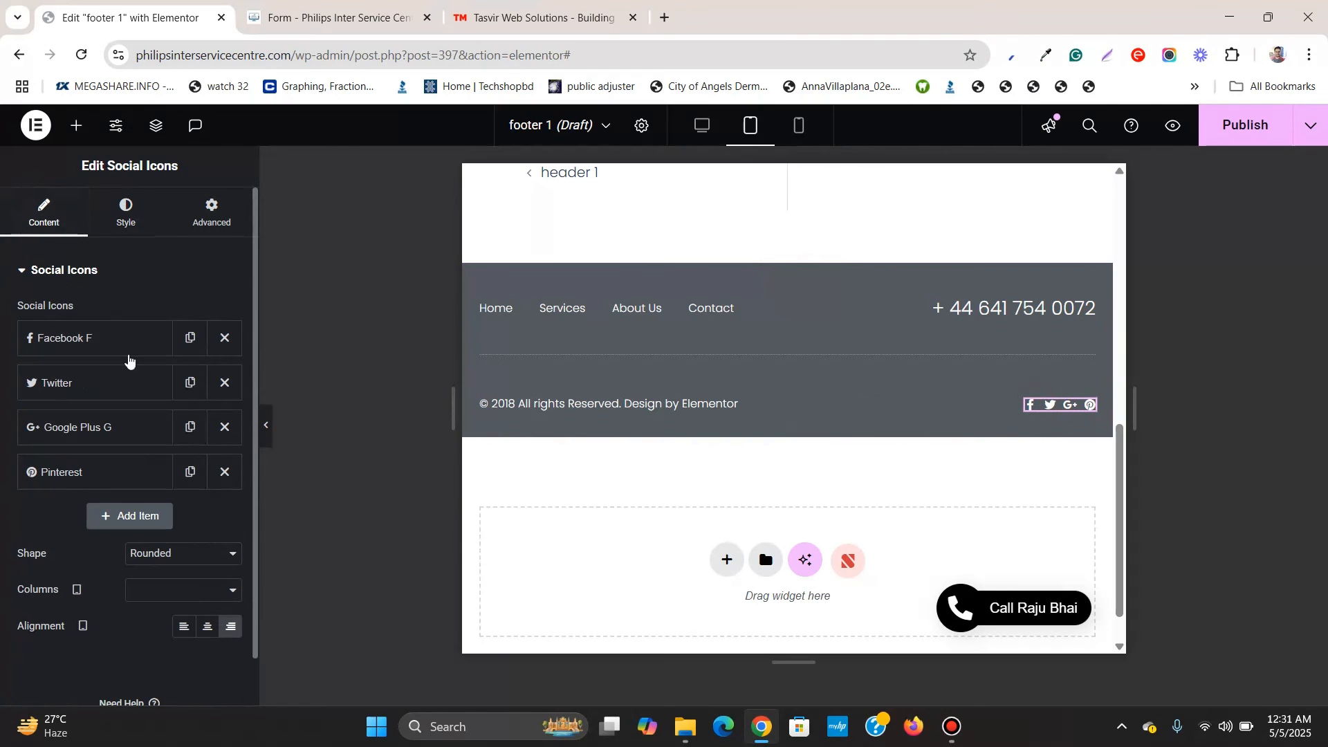
pyautogui.click(113, 337)
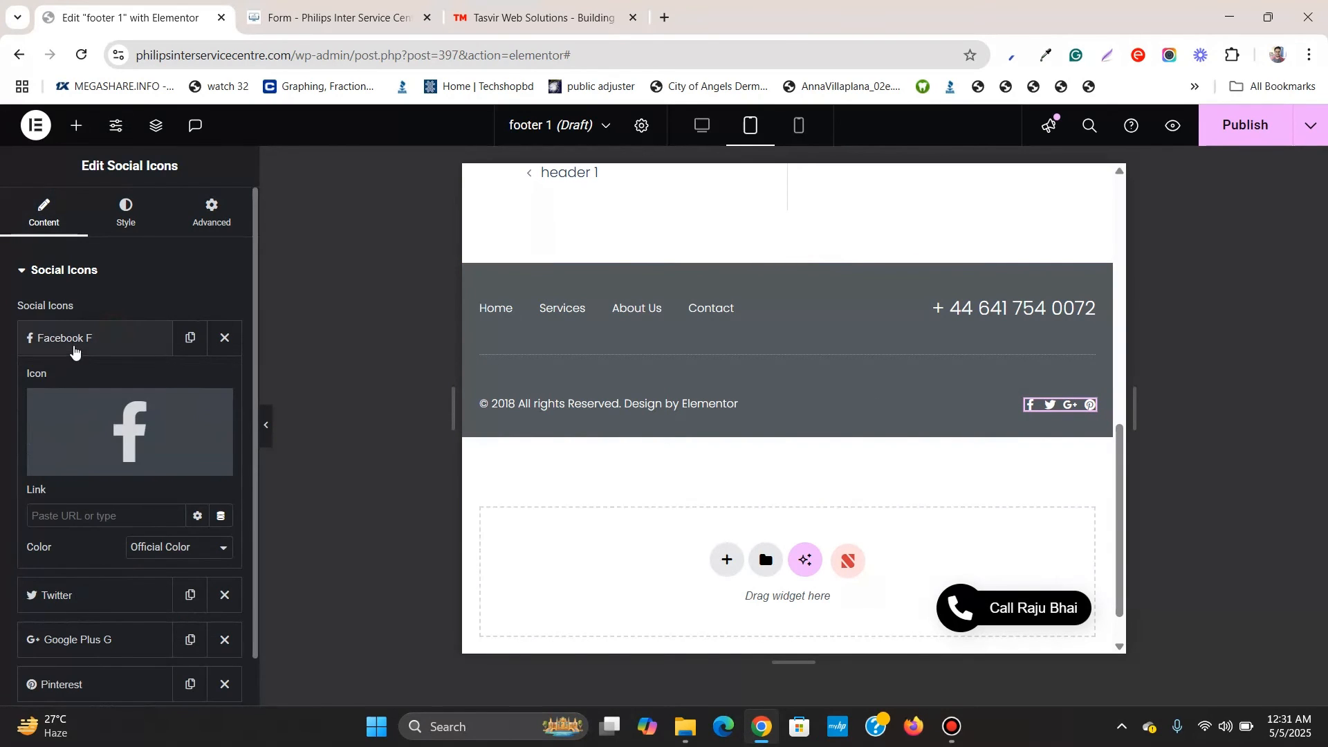
pyautogui.click(74, 342)
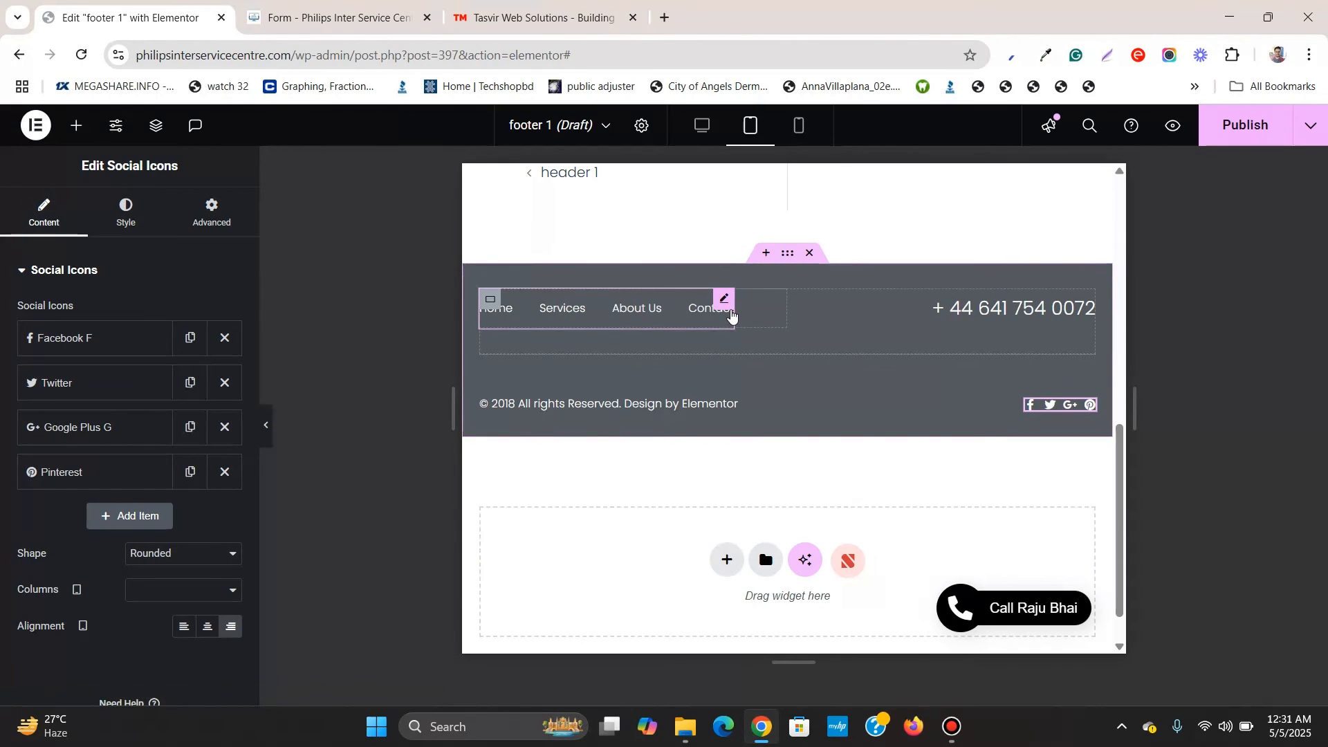
pyautogui.click(723, 299)
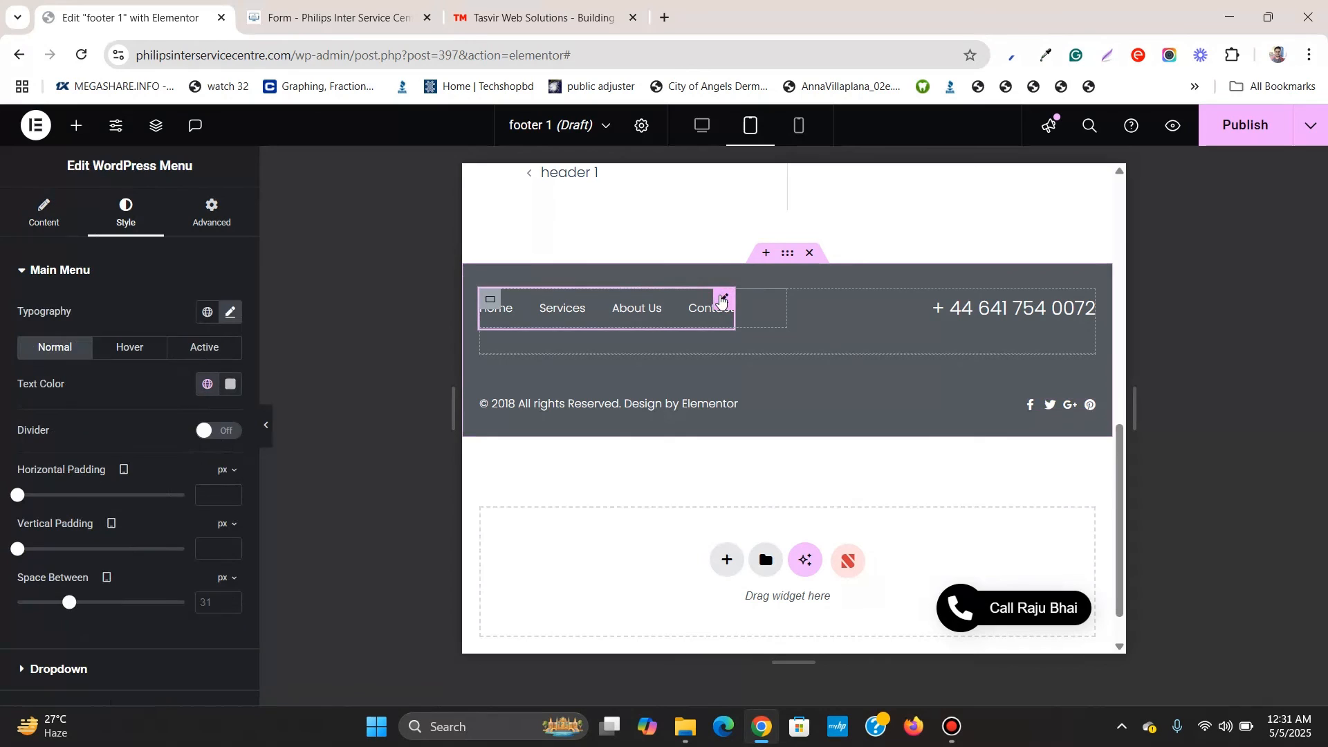
pyautogui.click(28, 216)
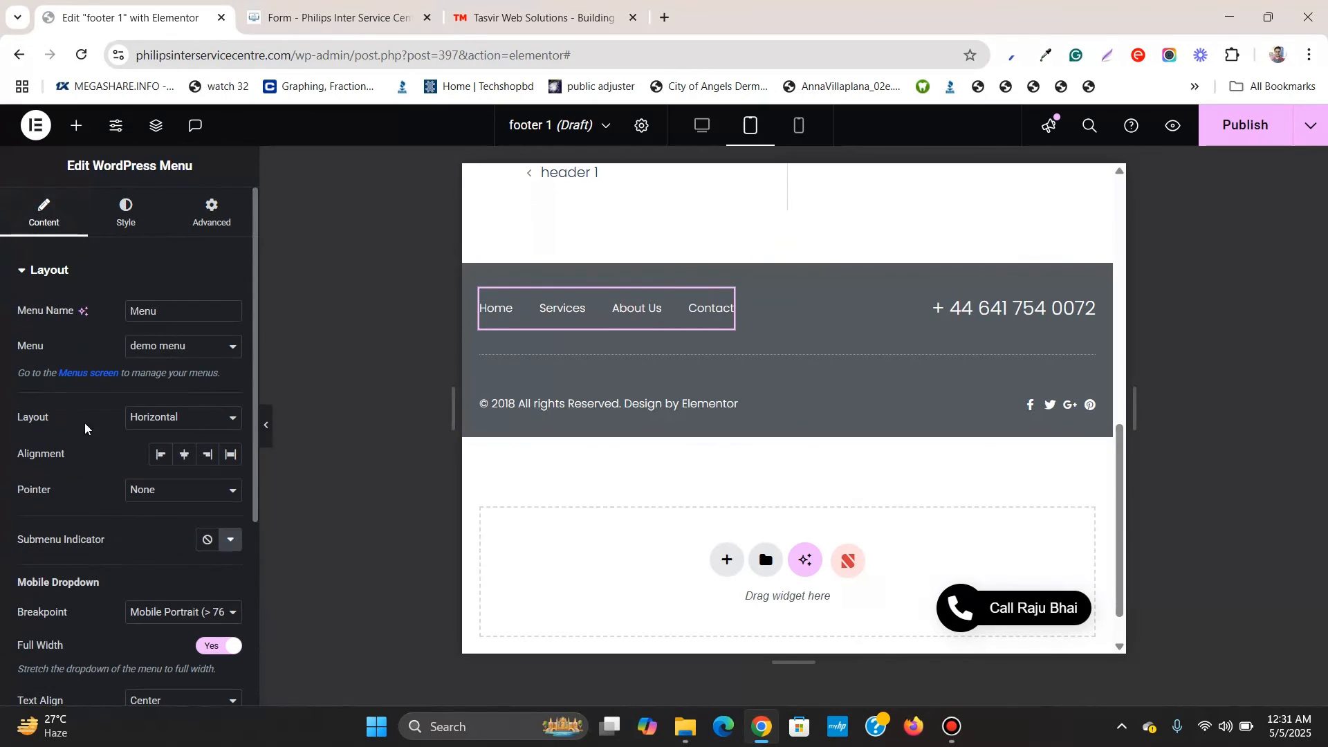
pyautogui.click(182, 346)
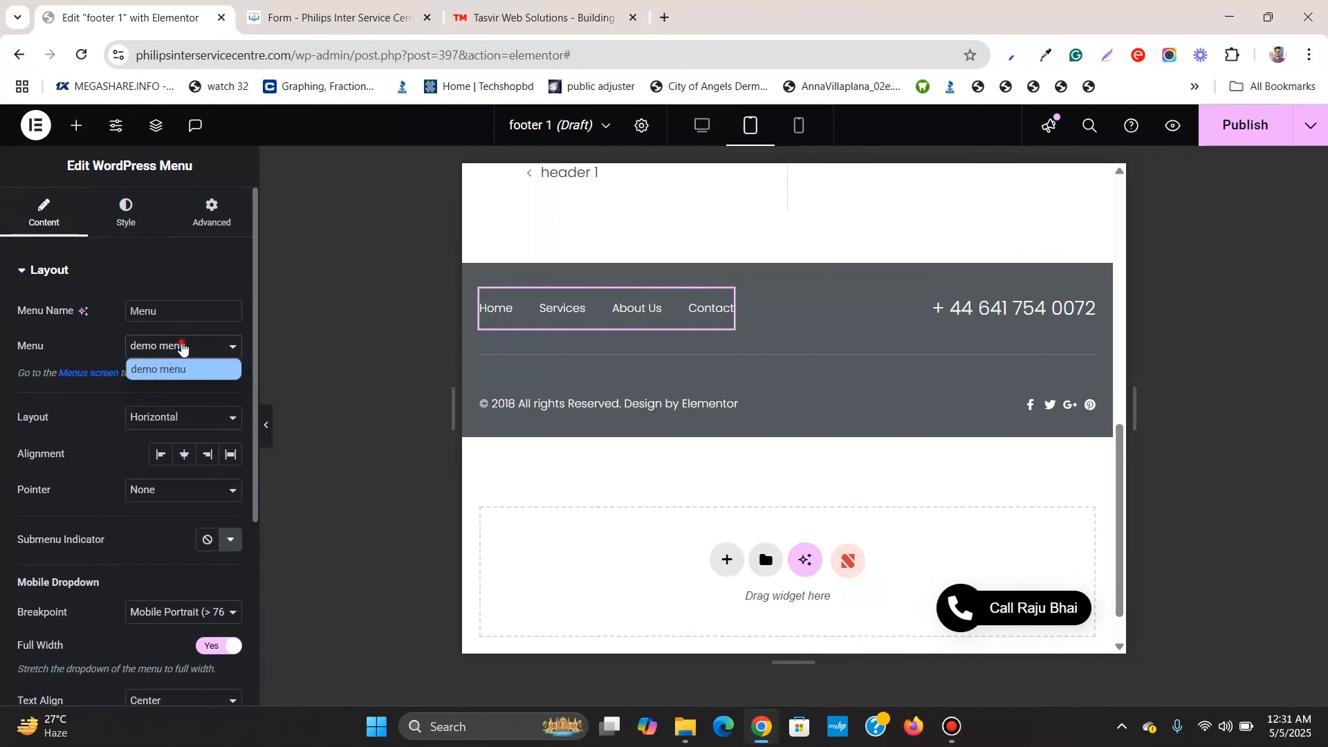
pyautogui.click(182, 348)
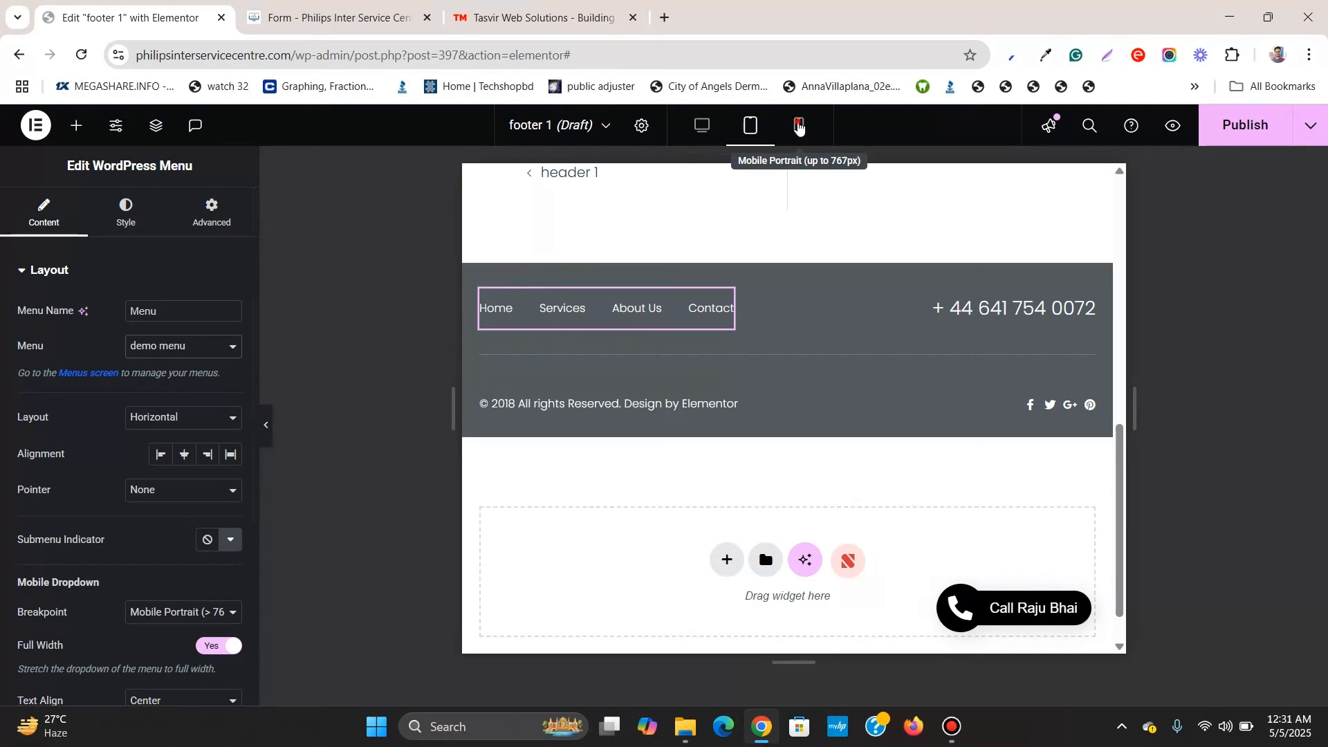
# In the mobile portrait preview, set the footer menu's mobile dropdown breakpoint to None.
pyautogui.click(799, 127)
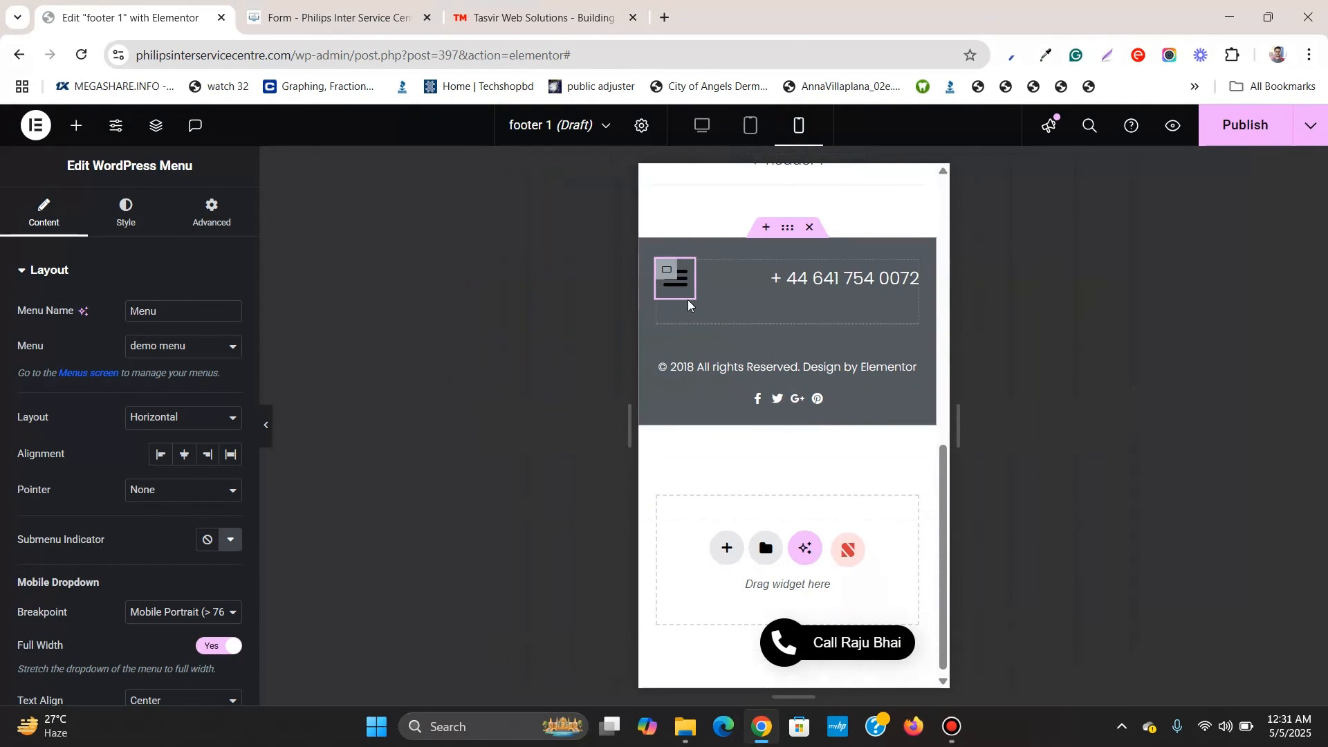
pyautogui.click(690, 264)
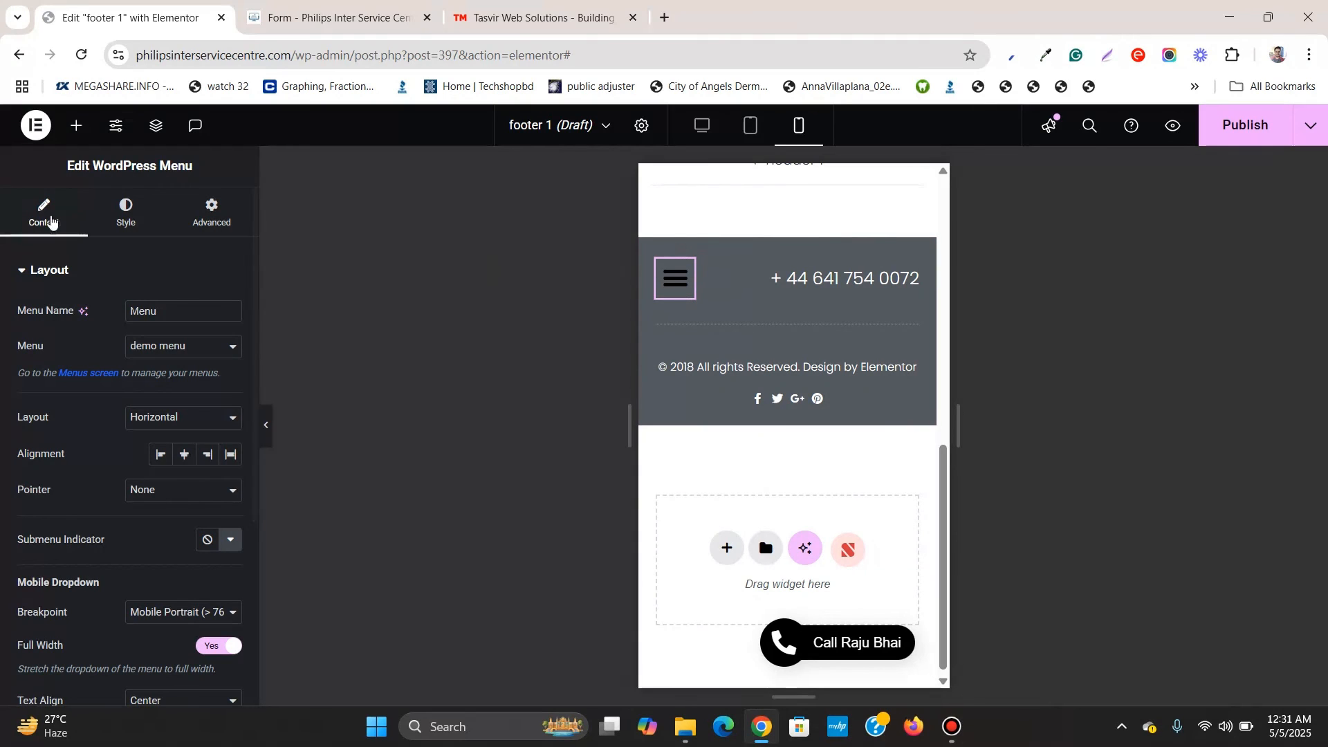
pyautogui.scroll(-3, 167, 398)
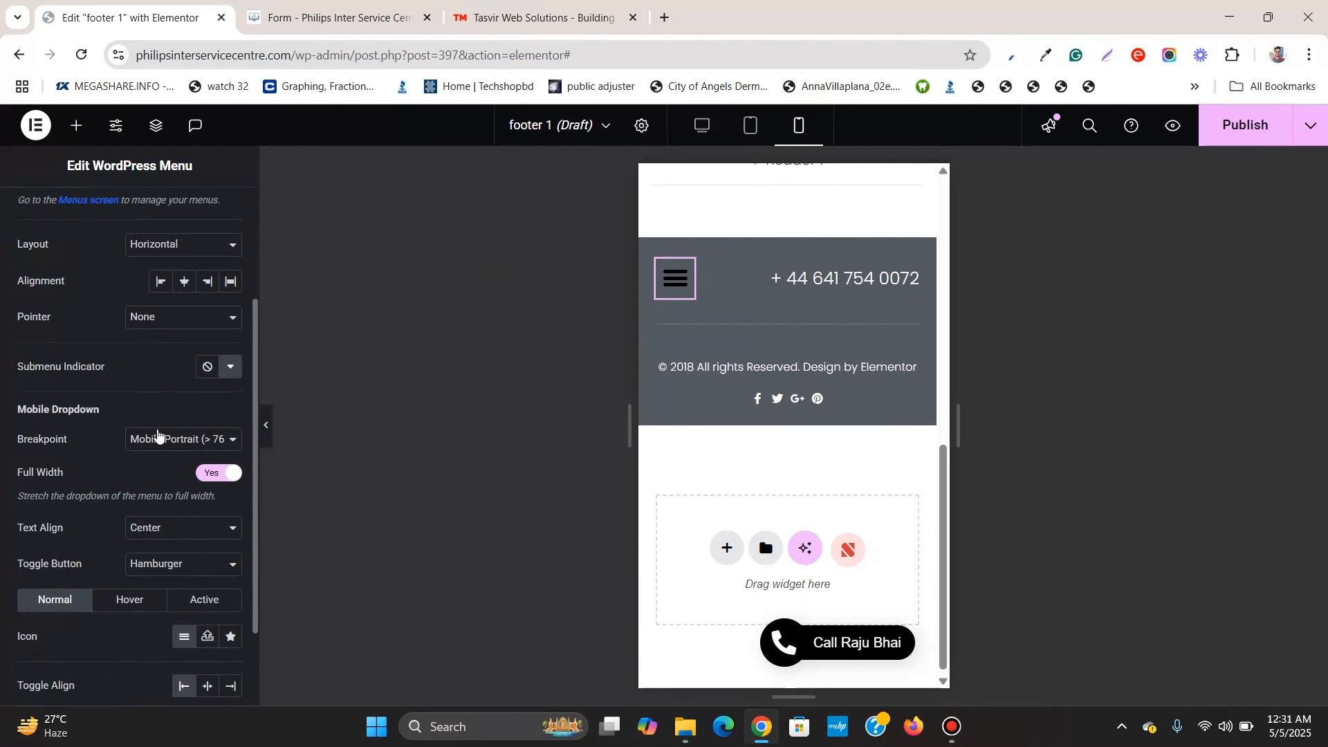
pyautogui.click(153, 449)
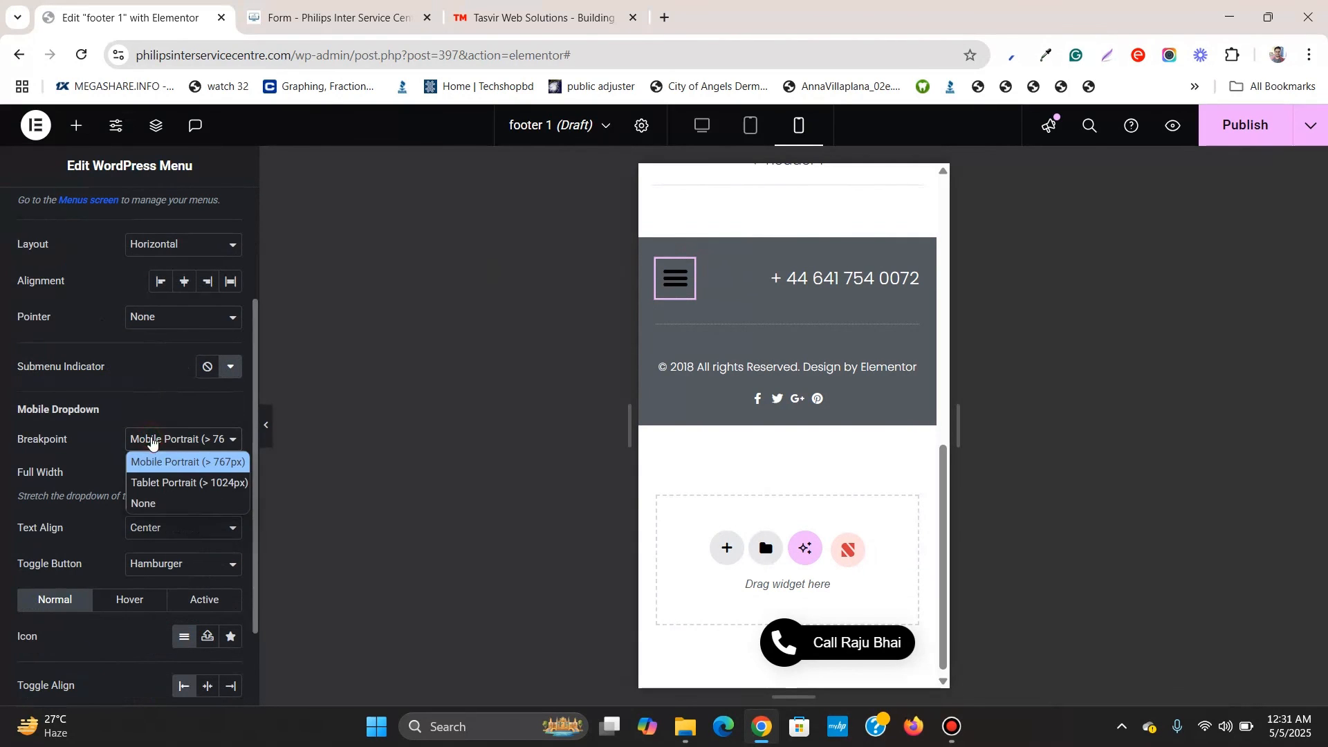
pyautogui.click(135, 505)
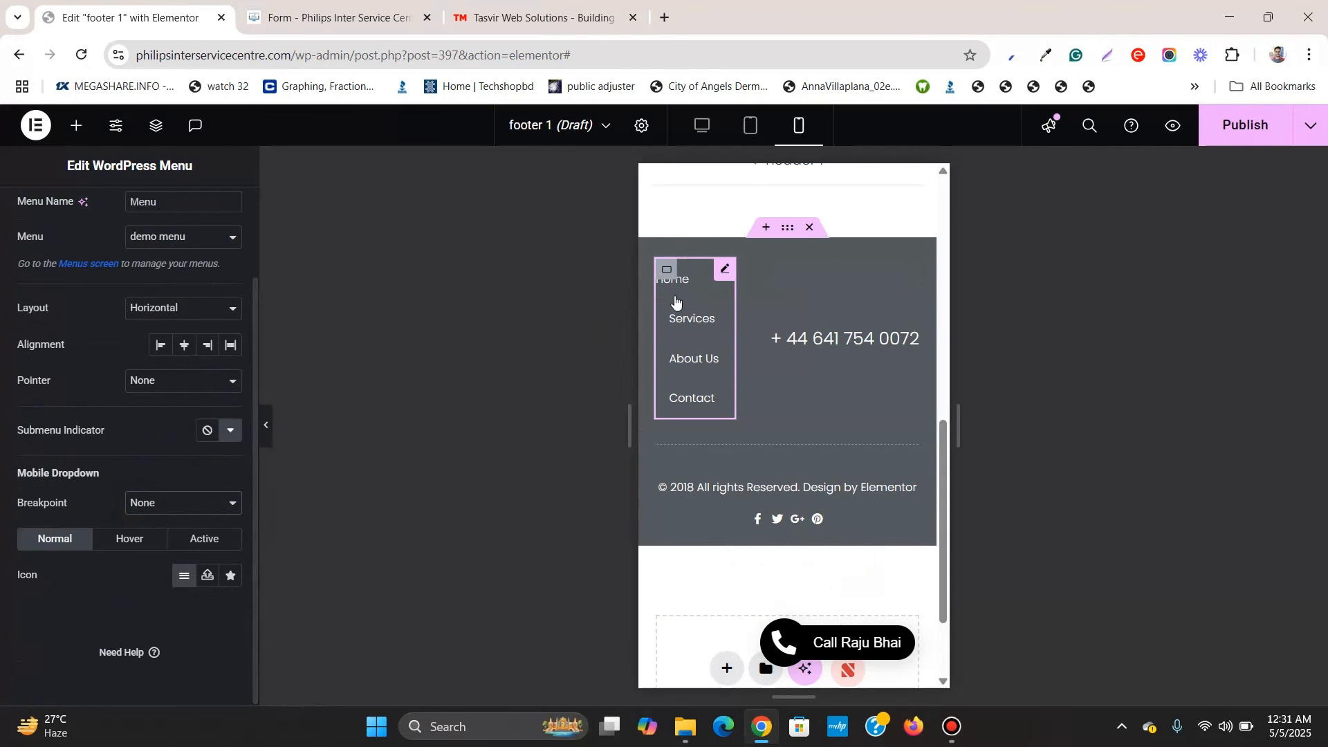
# Set the mobile width of the container holding the footer menu to 1000%.
pyautogui.click(657, 276)
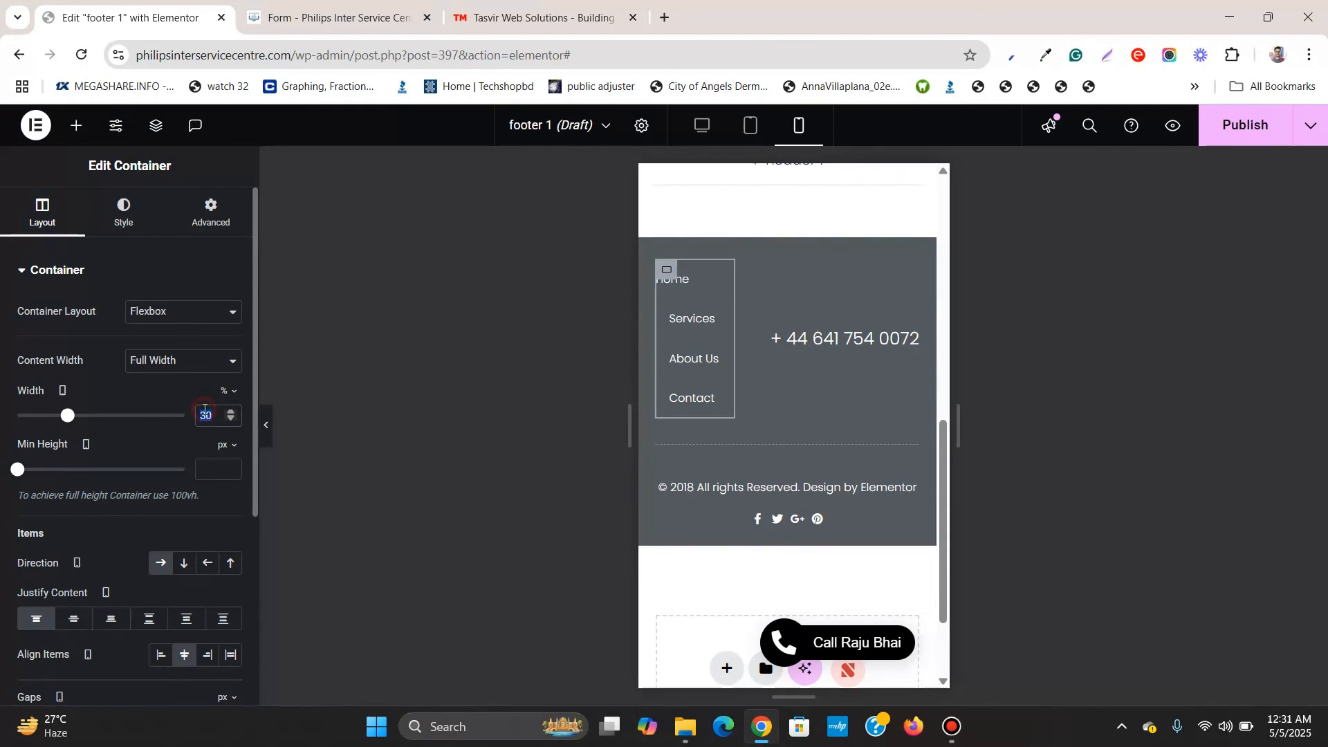
pyautogui.write('1')
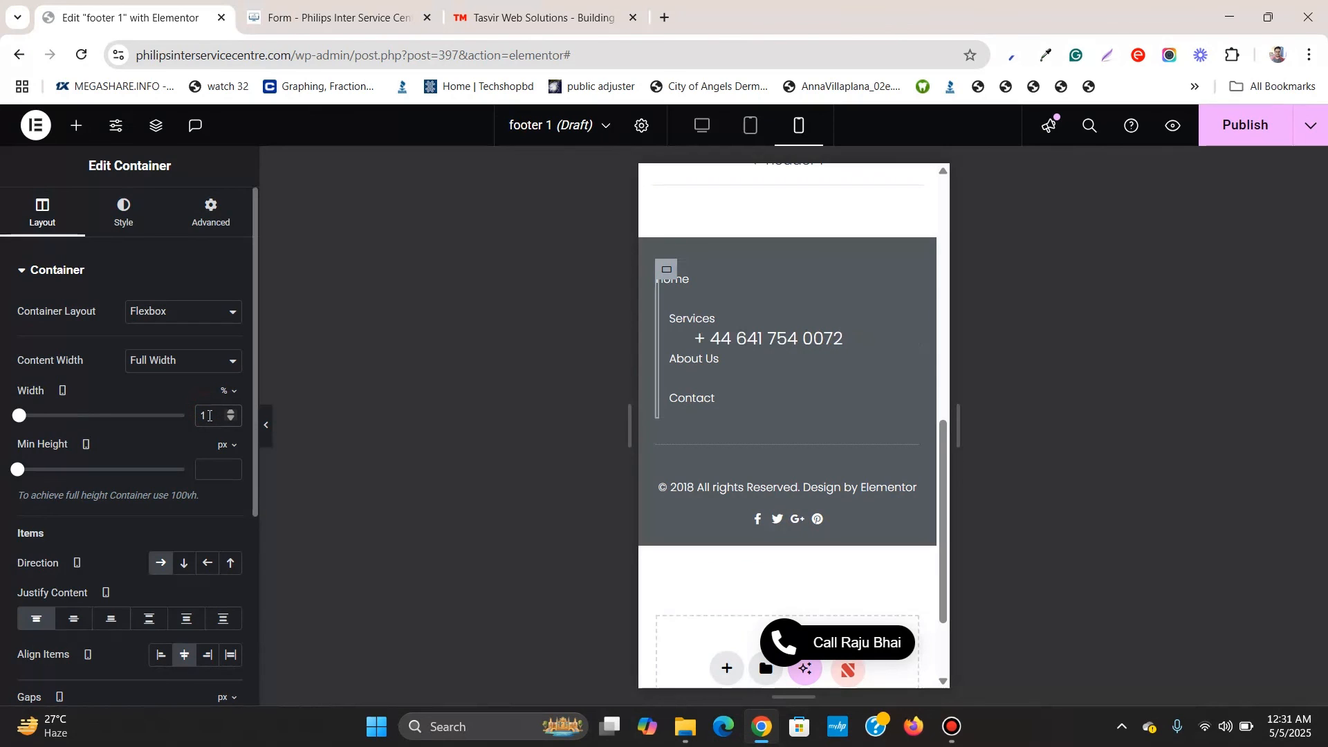
pyautogui.write('000')
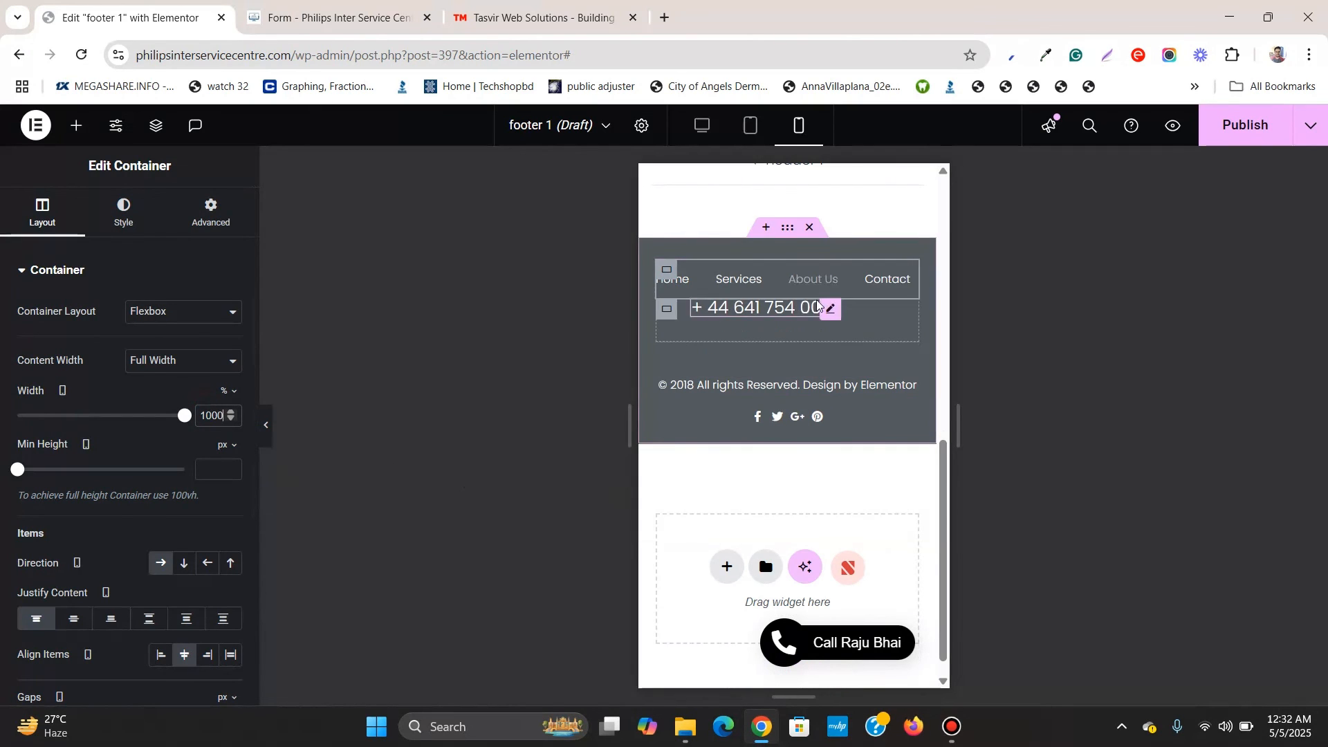
# Set the phone number heading's Align Self to center for mobile.
pyautogui.click(832, 310)
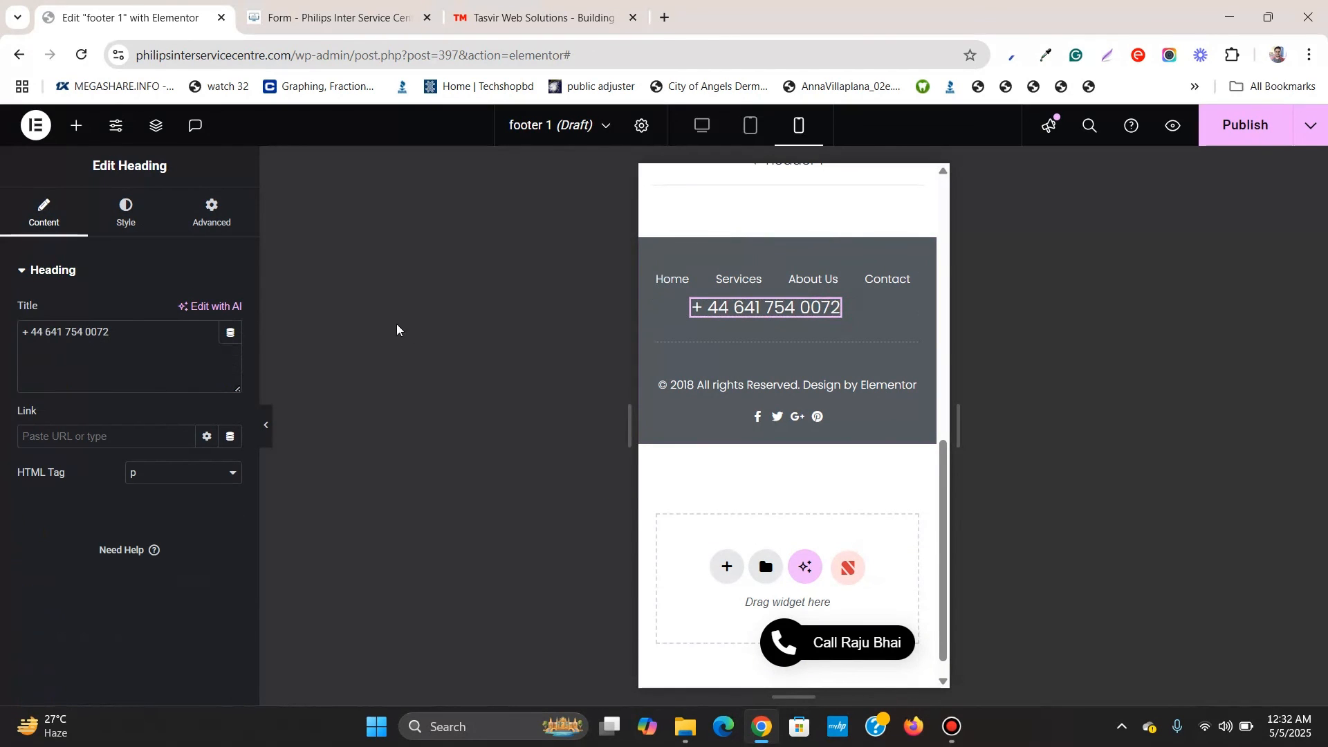
pyautogui.click(222, 232)
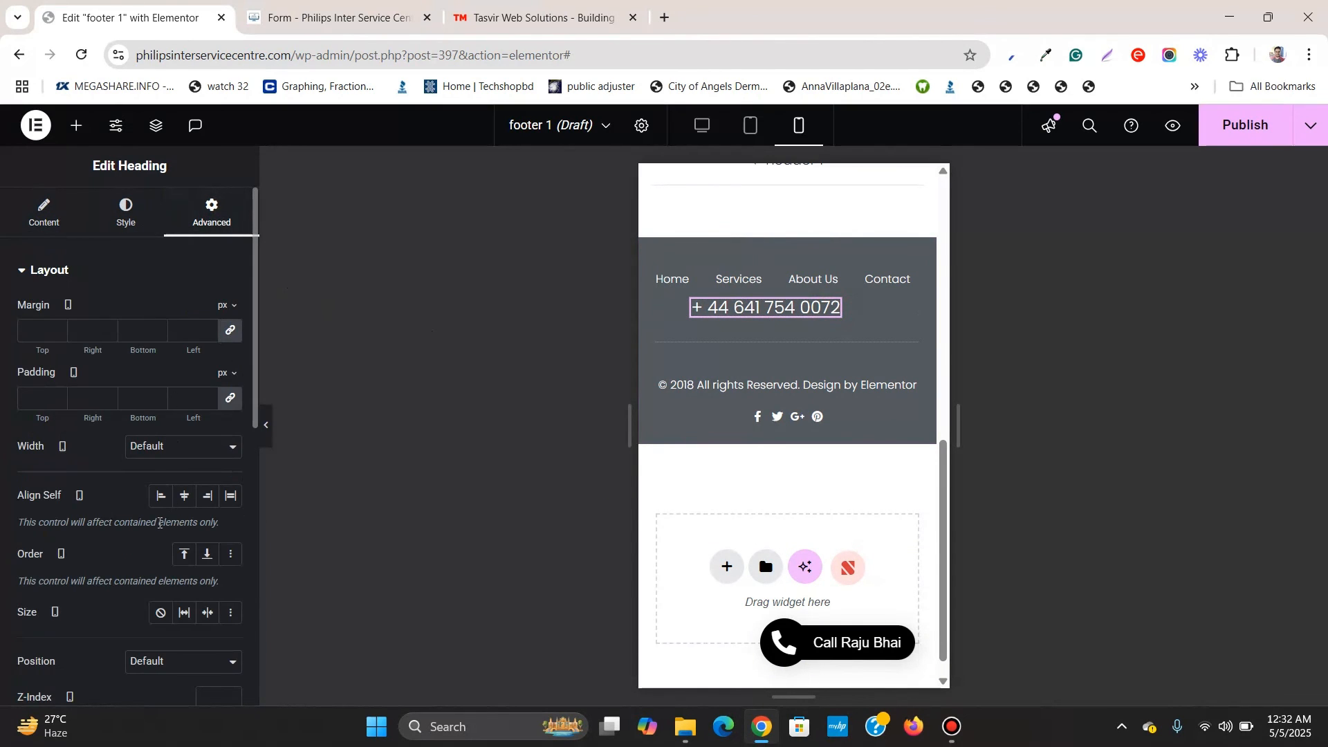
pyautogui.click(186, 491)
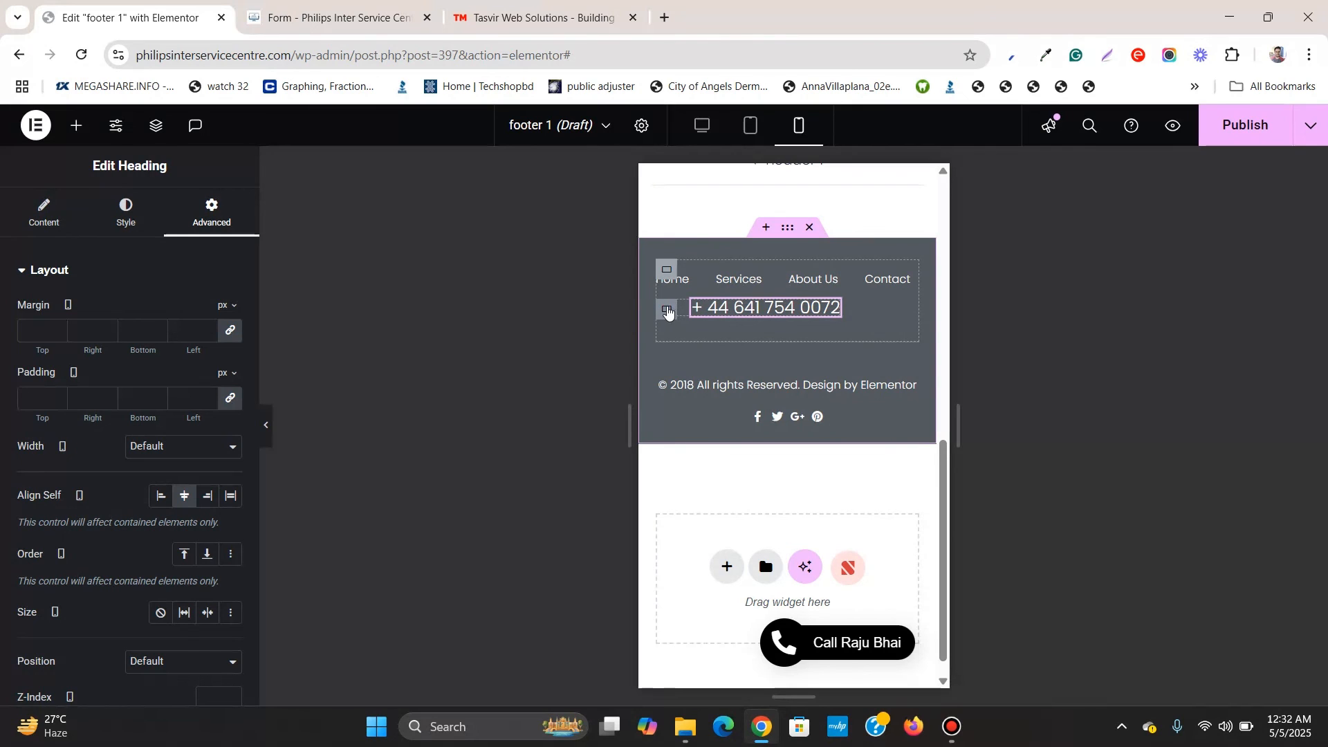
# Set the mobile width of the container holding the phone number to 100%.
pyautogui.click(666, 310)
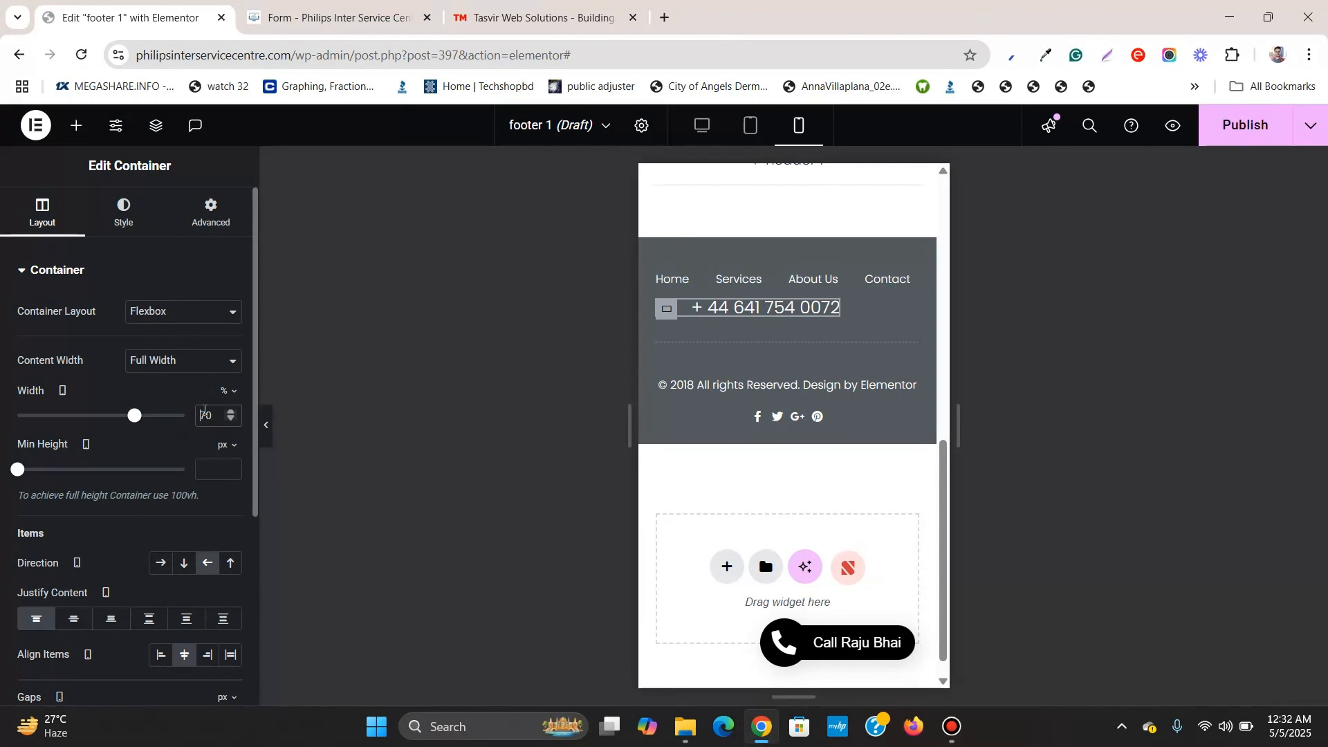
pyautogui.doubleClick(205, 415)
pyautogui.write('100')
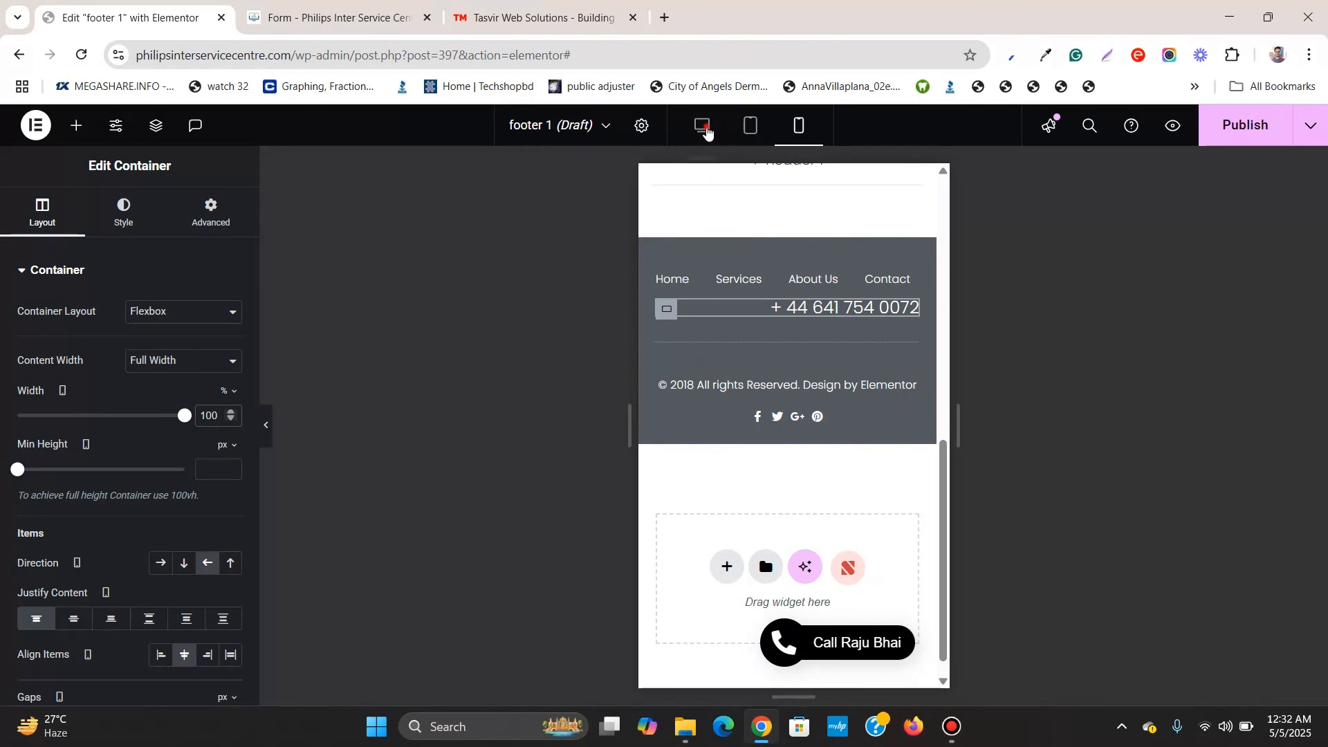
# Return to the desktop preview and publish the footer with the display condition Include Entire Site.
pyautogui.click(702, 128)
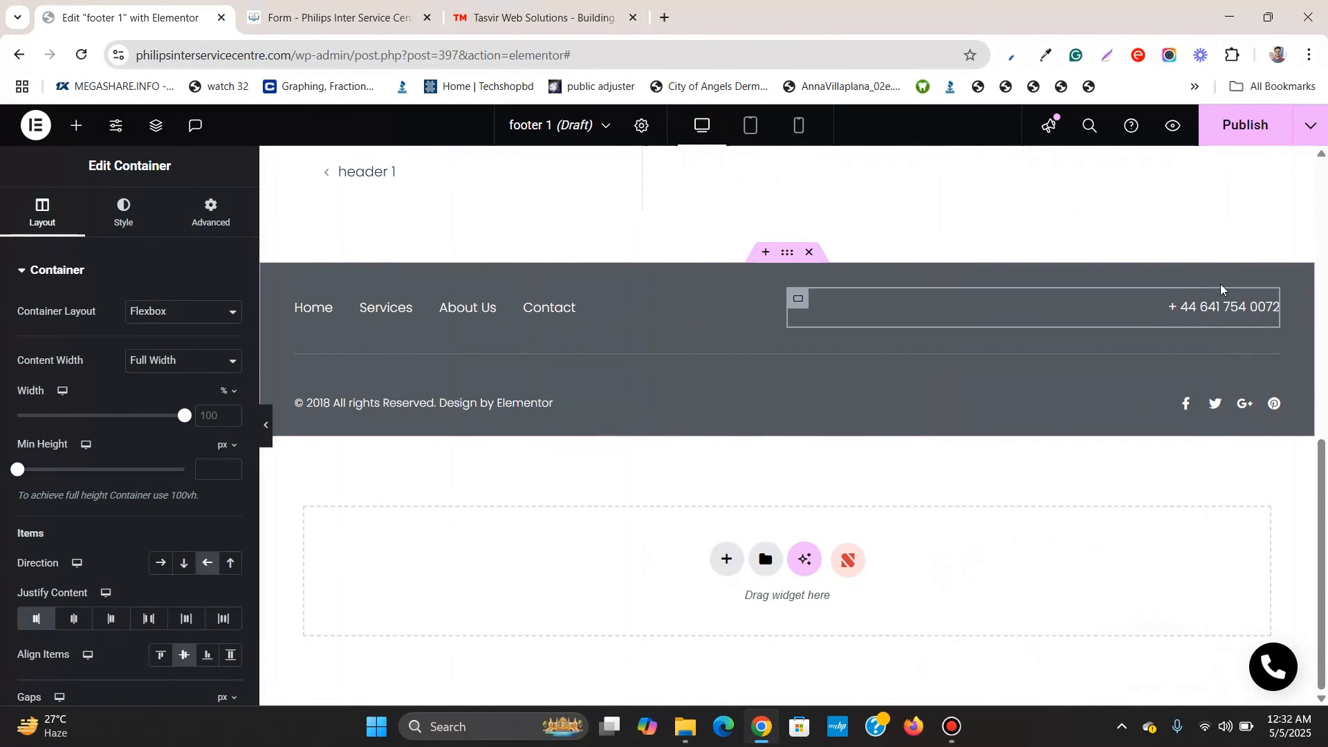
pyautogui.click(1268, 123)
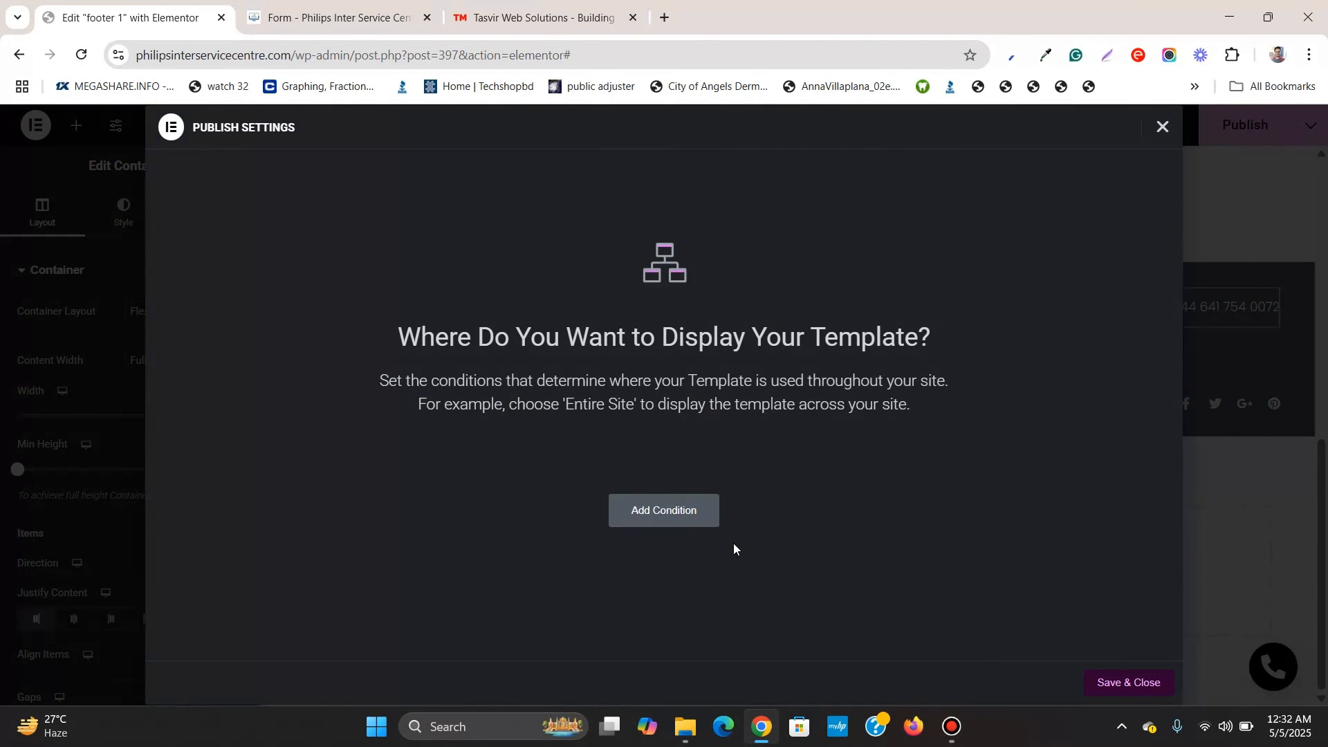
pyautogui.click(644, 524)
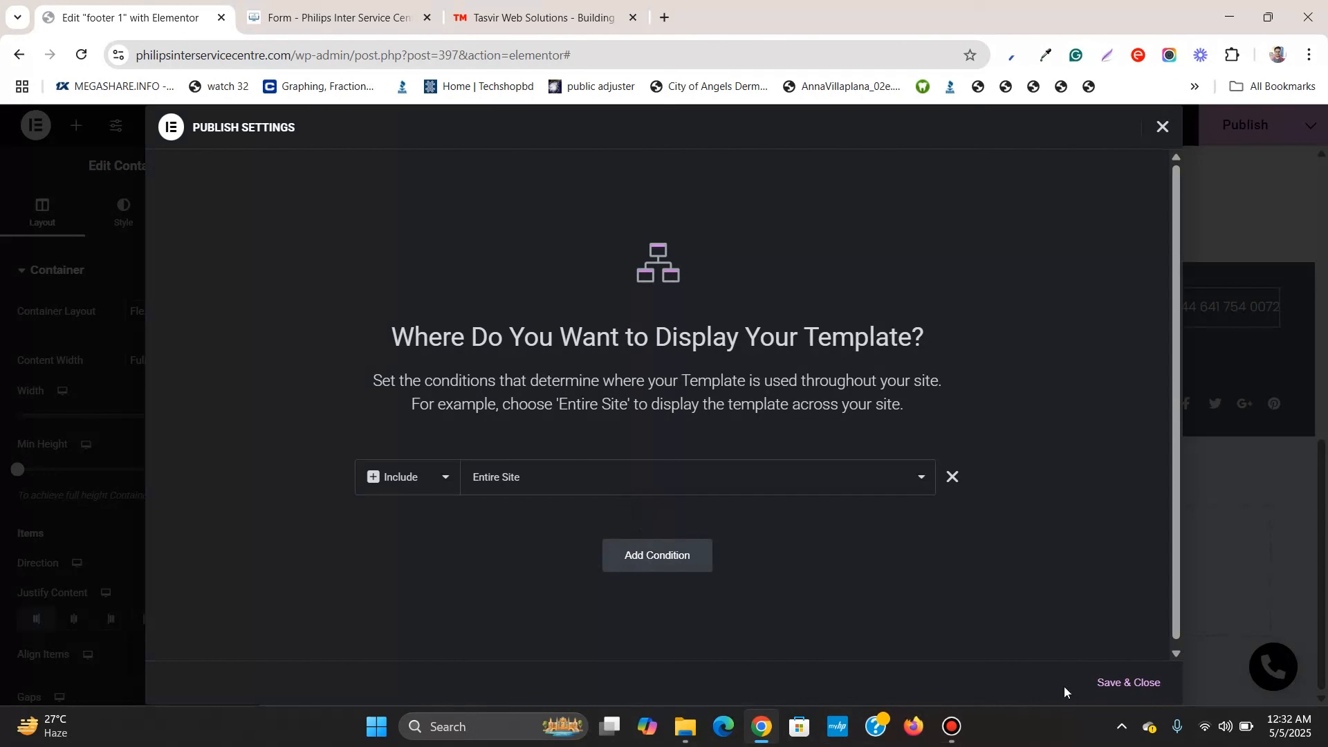
pyautogui.click(1097, 682)
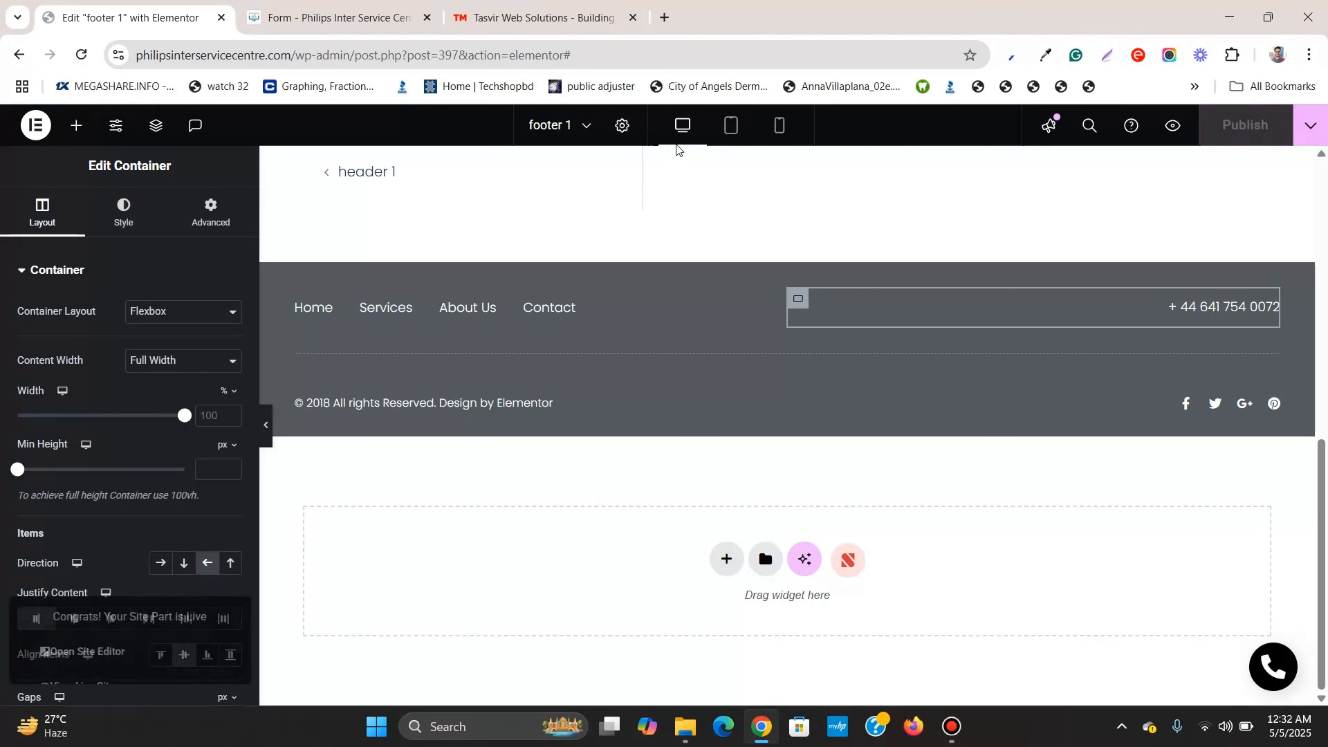
# Reload the live Form page and check the published footer and its menu links.
pyautogui.click(273, 7)
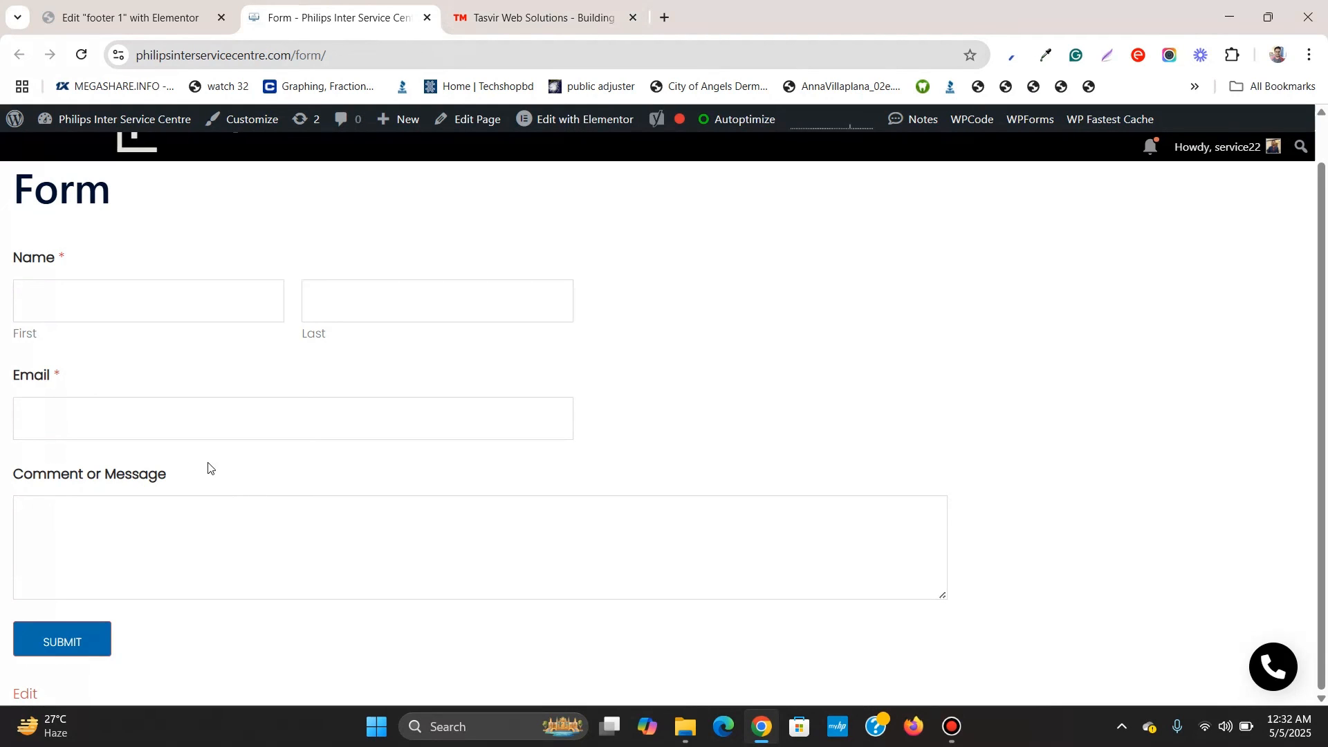
pyautogui.scroll(1, 211, 460)
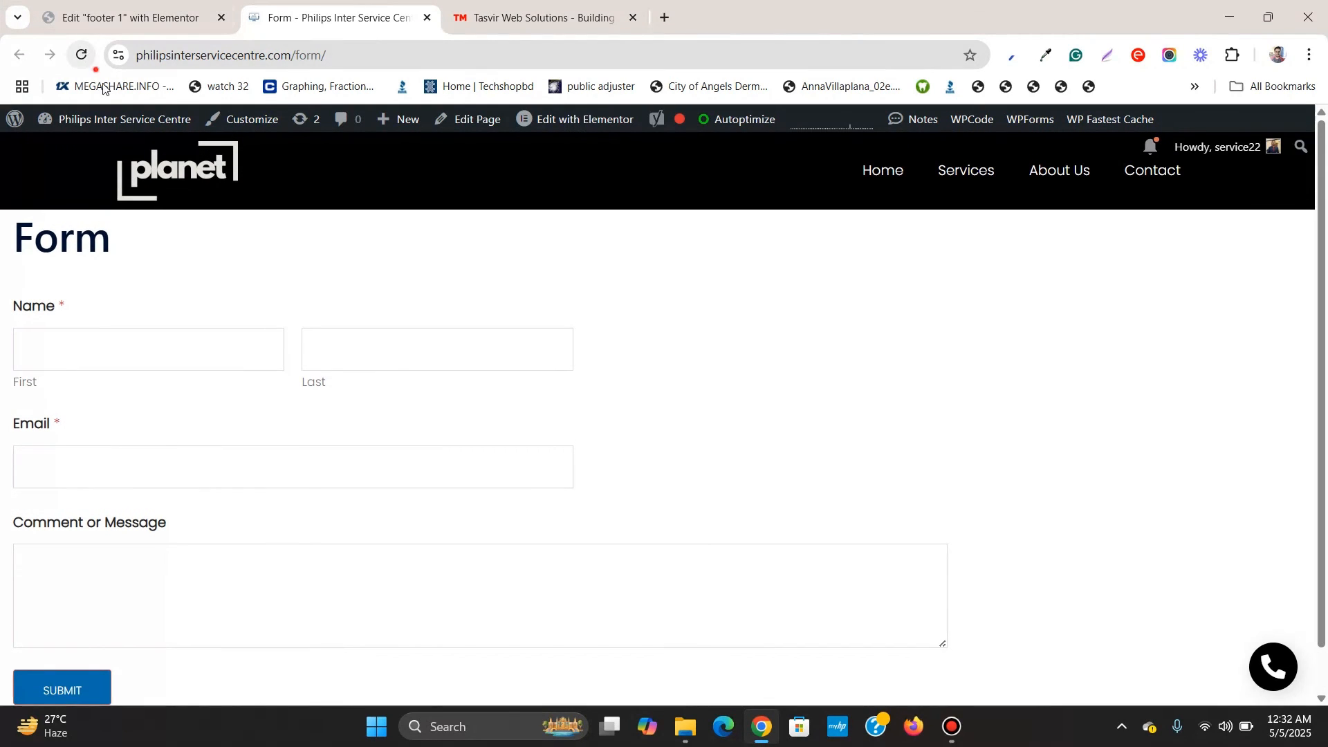
pyautogui.click(76, 56)
pyautogui.scroll(-3, 180, 297)
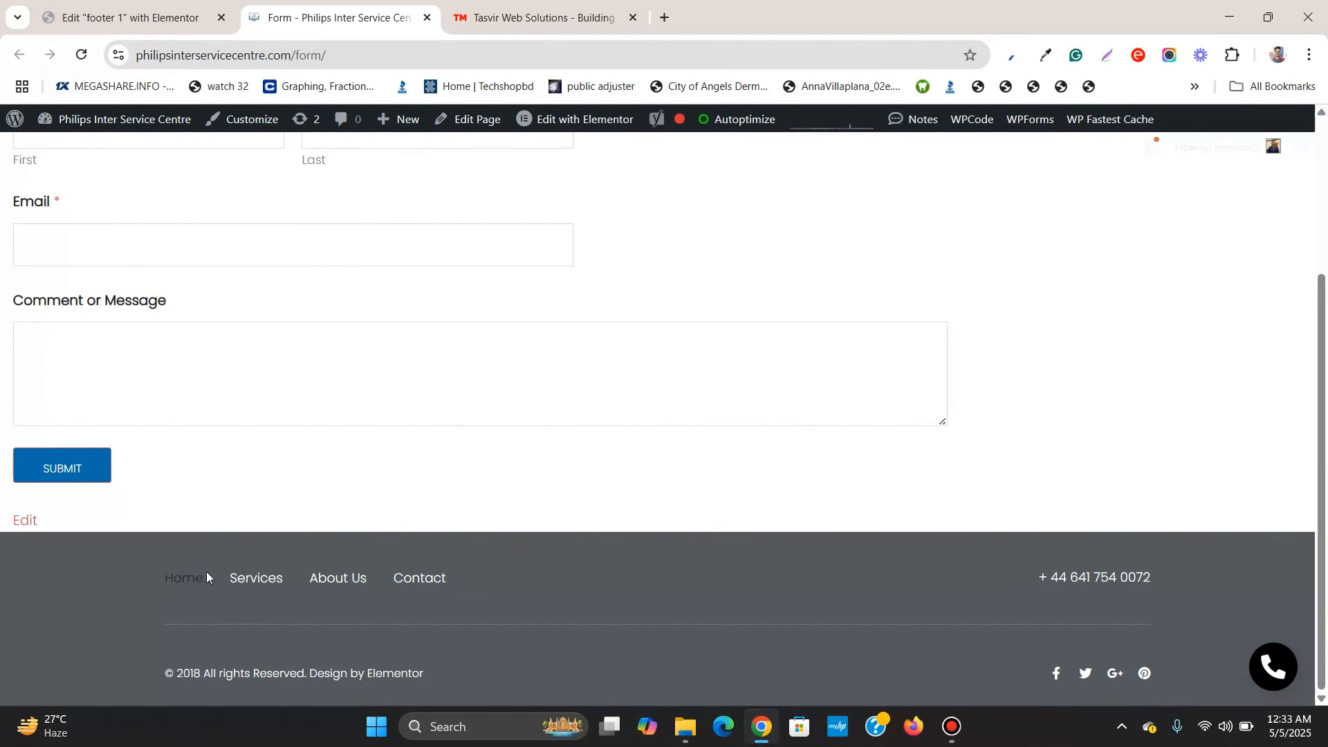
pyautogui.click(418, 580)
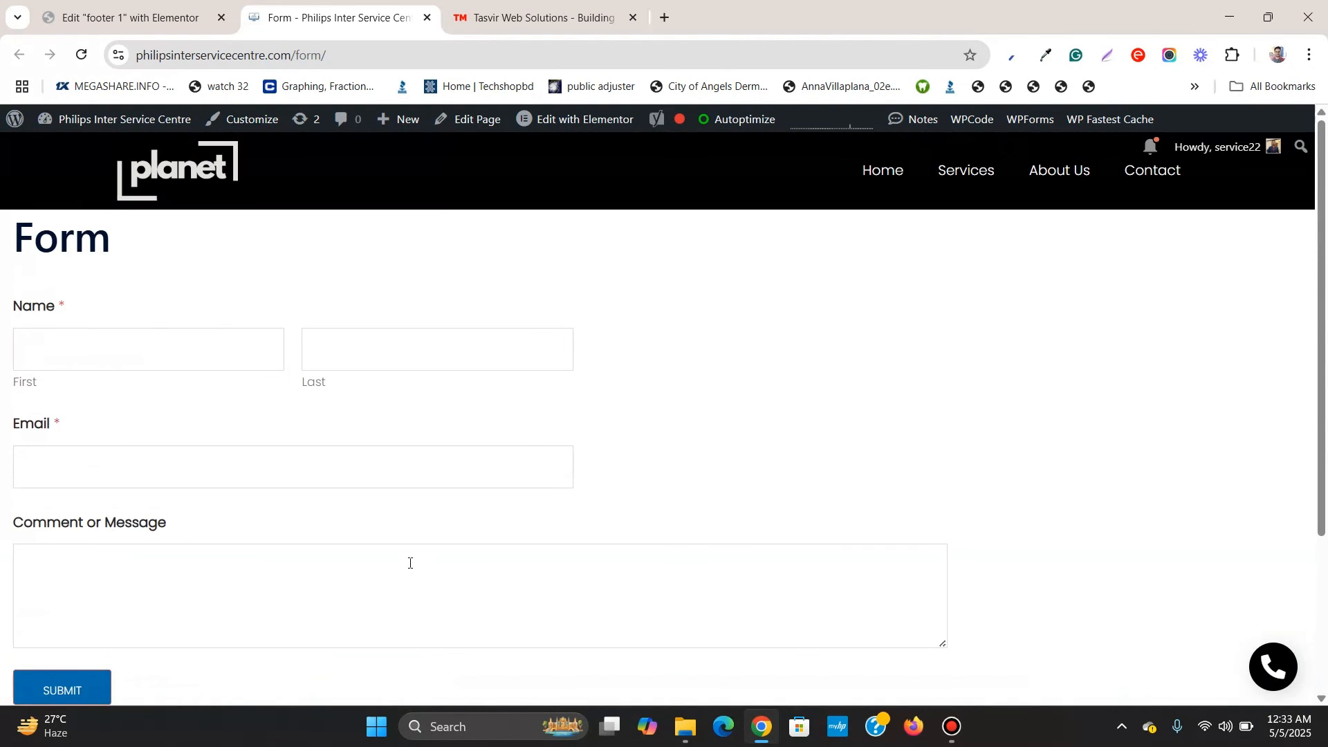